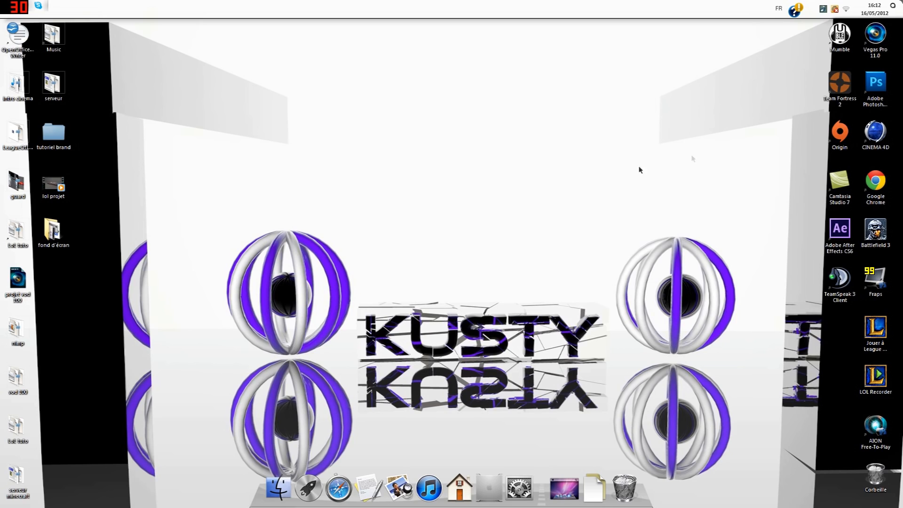
left_click_drag(876, 136, 458, 184)
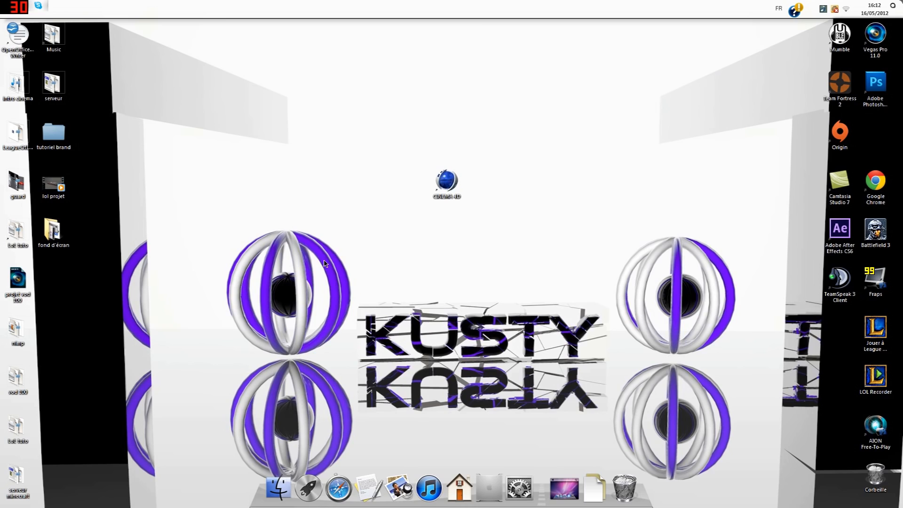
mouse_move(325, 263)
left_mouse_down()
mouse_move(571, 105)
mouse_move(315, 264)
left_mouse_up()
left_click(526, 289)
left_click_drag(352, 126, 499, 277)
left_click_drag(558, 284, 253, 89)
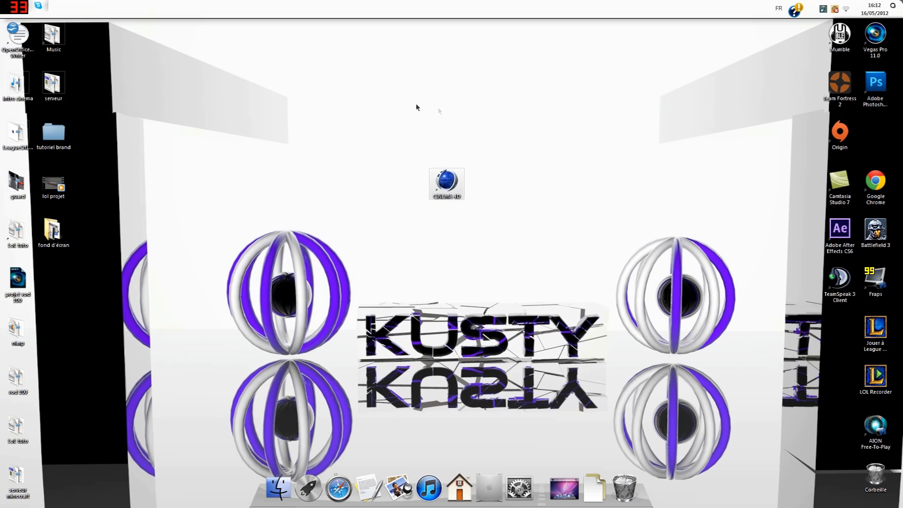
left_click(478, 114)
left_click_drag(319, 184, 567, 193)
left_click(604, 182)
left_click_drag(267, 121, 278, 97)
left_click(671, 299)
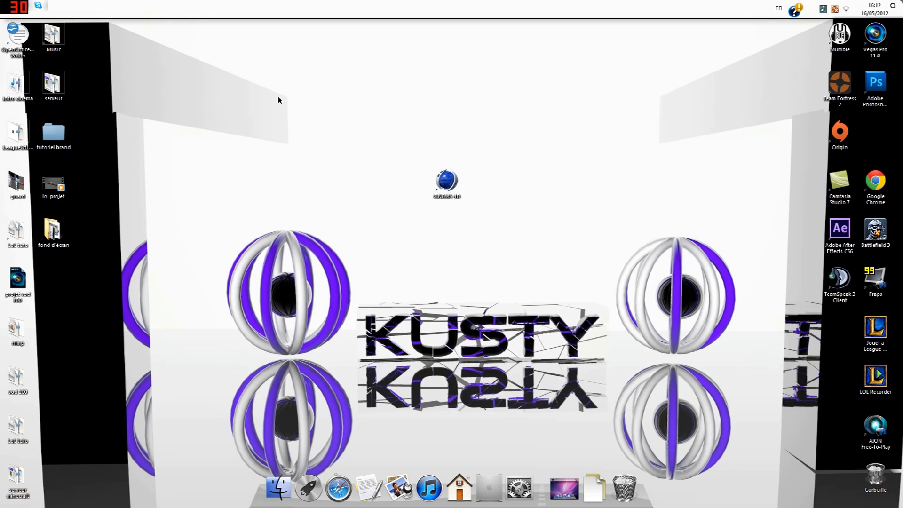
left_click_drag(440, 204, 882, 137)
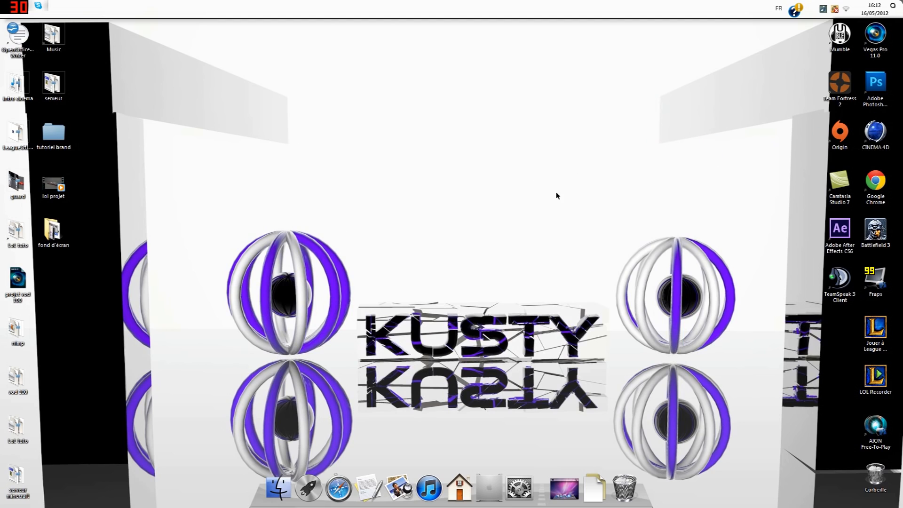
- Launch CINEMA 4D from the desktop
double_click(876, 133)
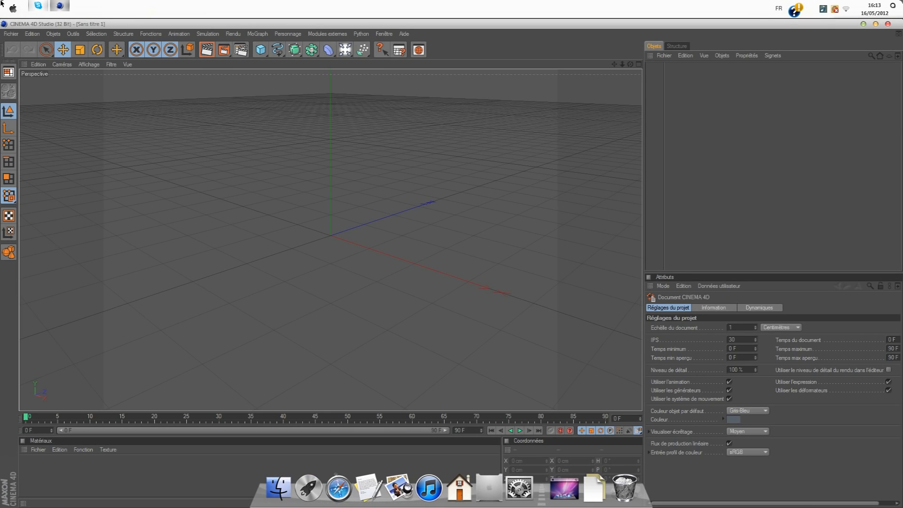
left_click(2, 4)
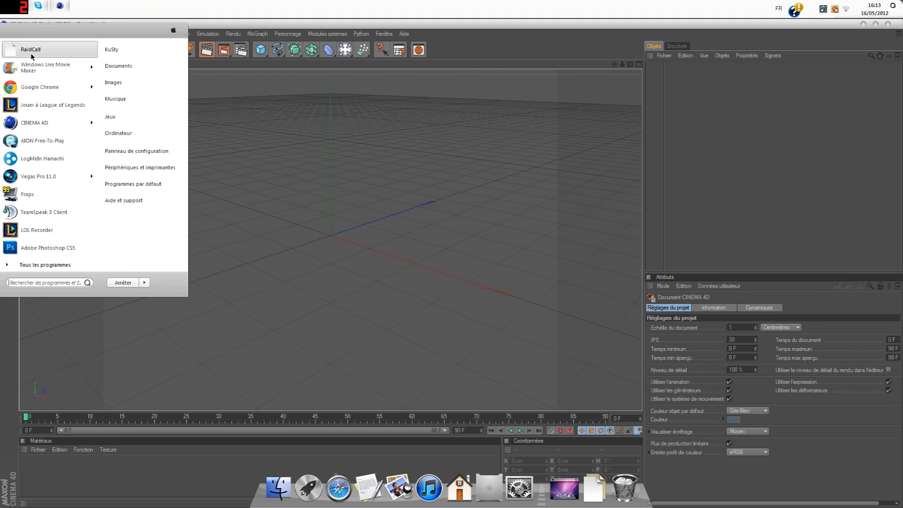
mouse_move(29, 88)
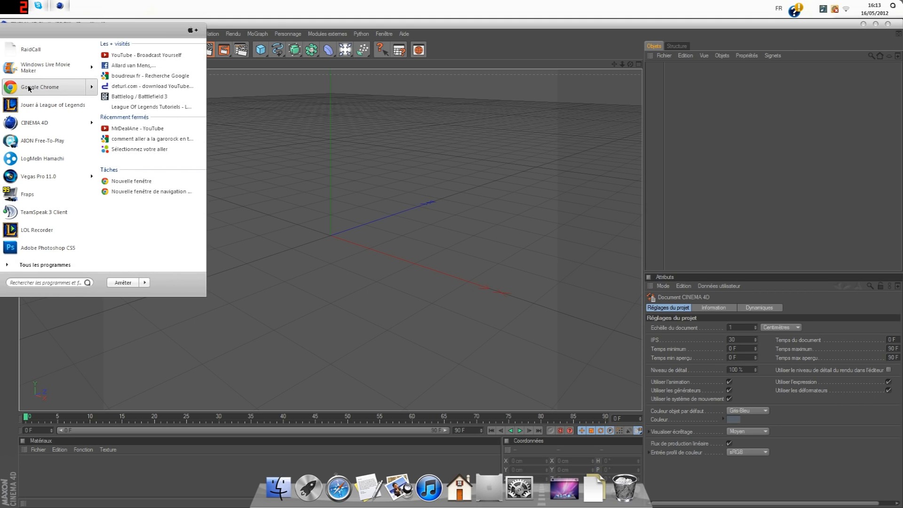
- Play the example video "autre intro kusty" from the desktop's "intro cinema" folder, then close the video and the folder
left_click(864, 24)
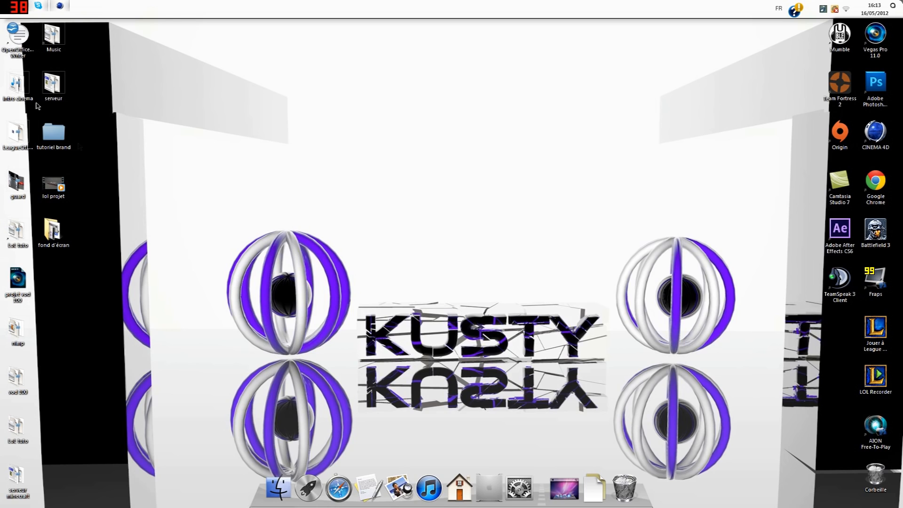
double_click(13, 89)
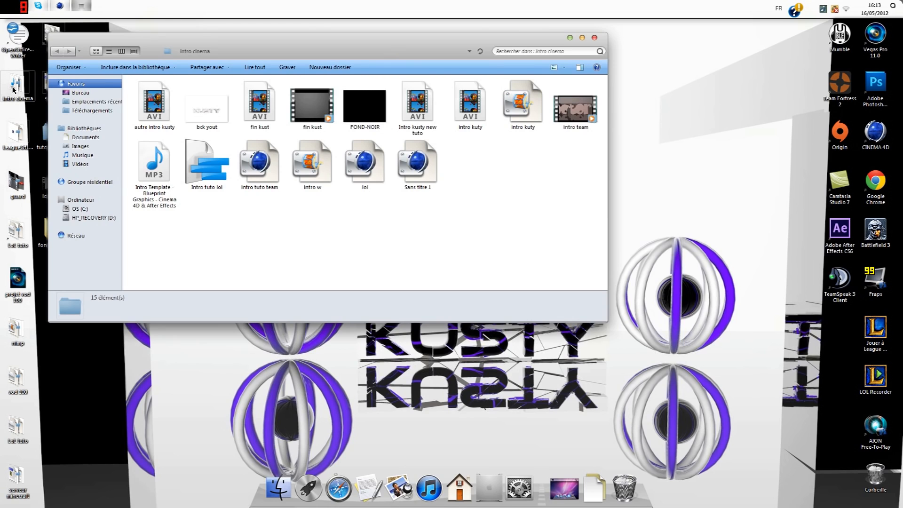
double_click(161, 98)
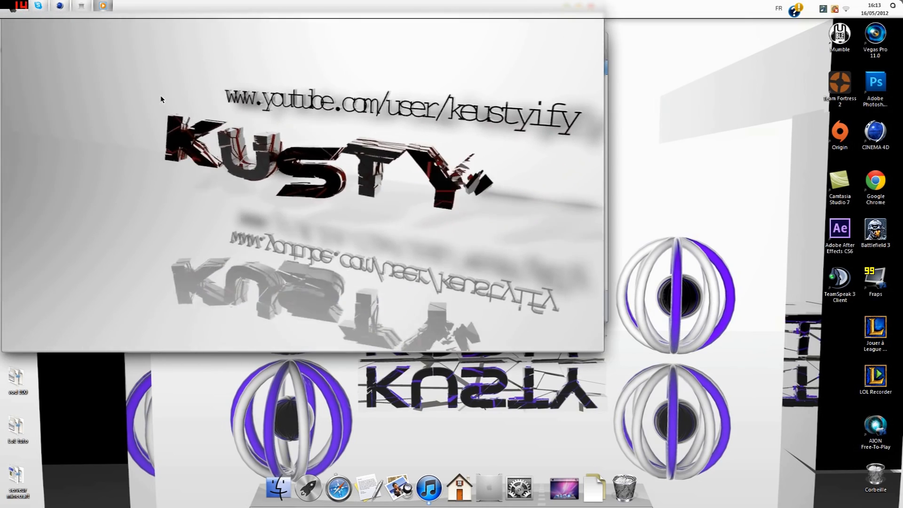
left_click(301, 339)
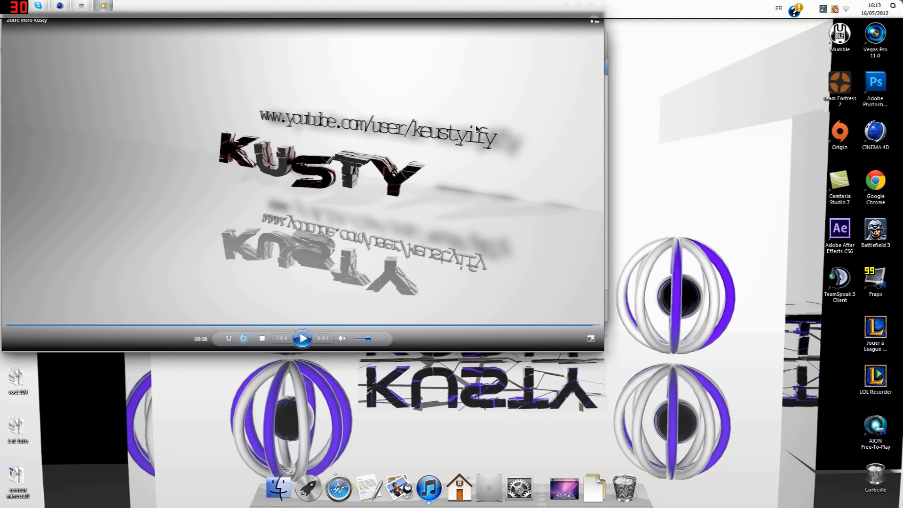
double_click(476, 148)
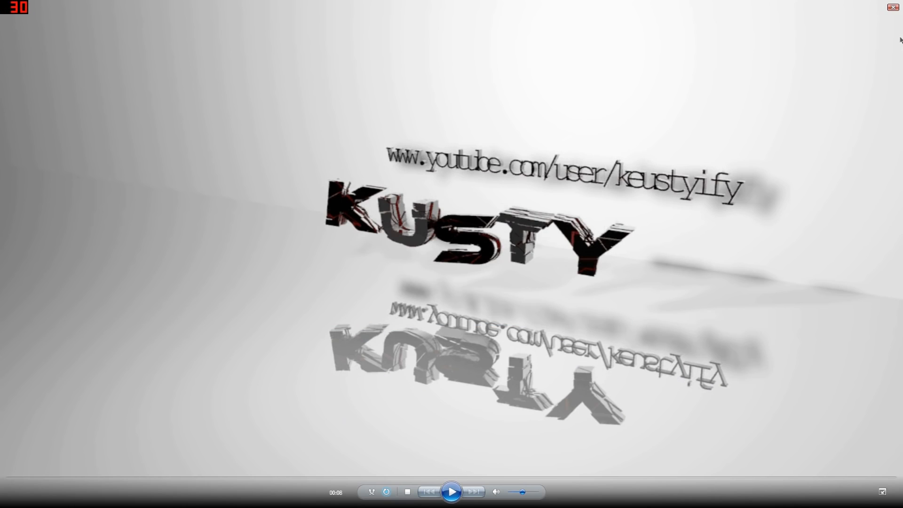
left_click(895, 8)
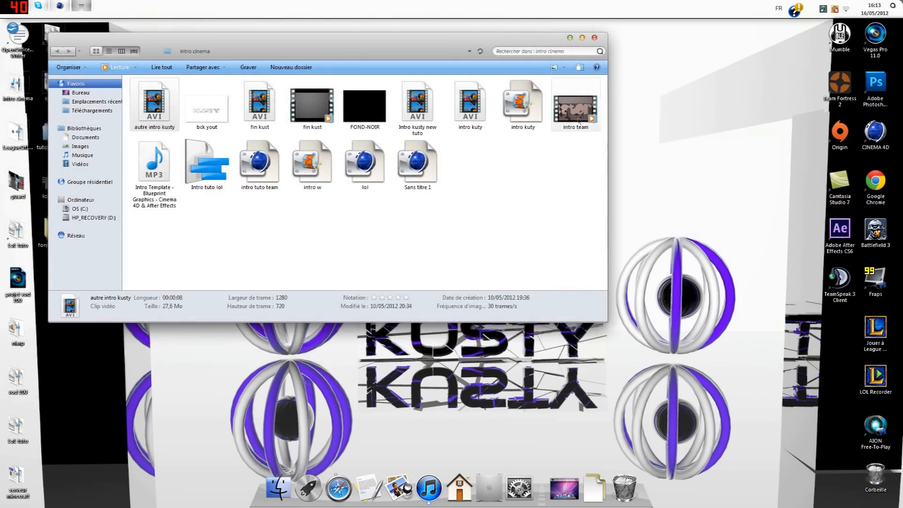
left_click(595, 38)
- Switch back to CINEMA 4D and set the render output to the Film/Vidéo preset HDV/HDTV 720 29.97
left_click(62, 7)
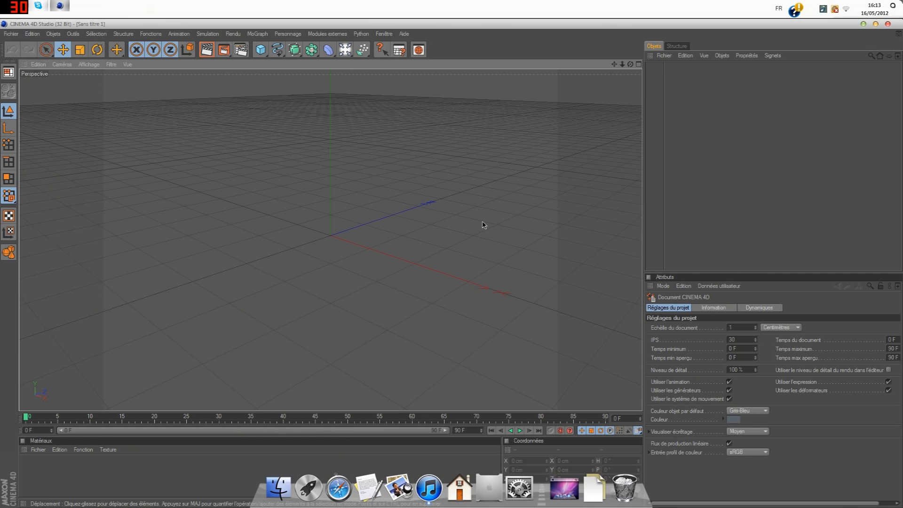
left_click(243, 52)
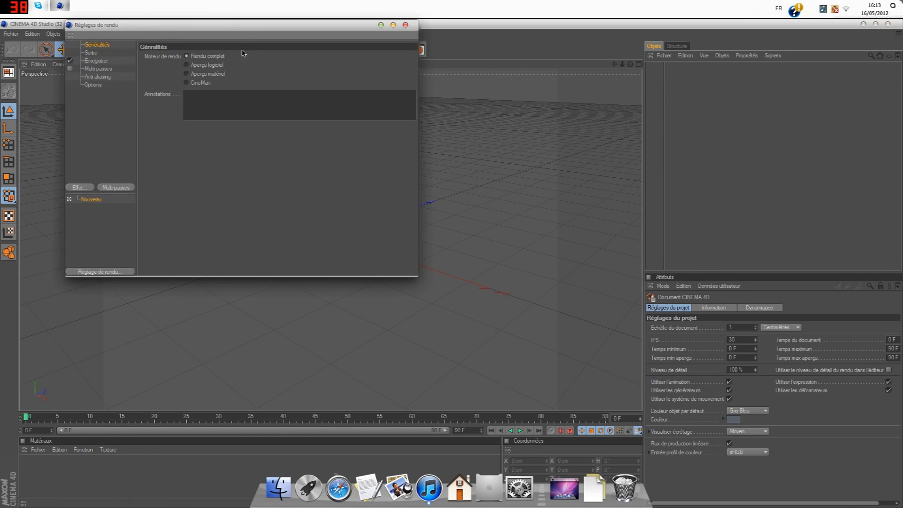
left_click_drag(252, 29, 328, 99)
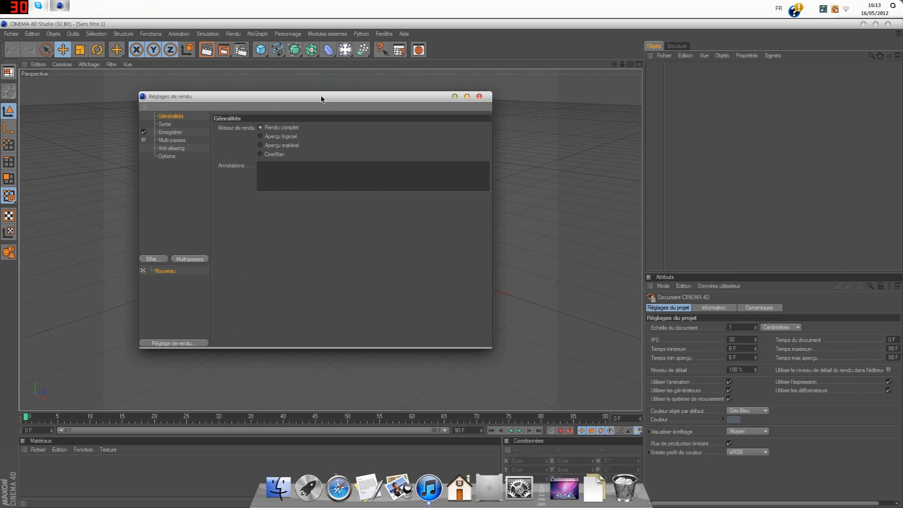
left_click_drag(322, 98, 357, 104)
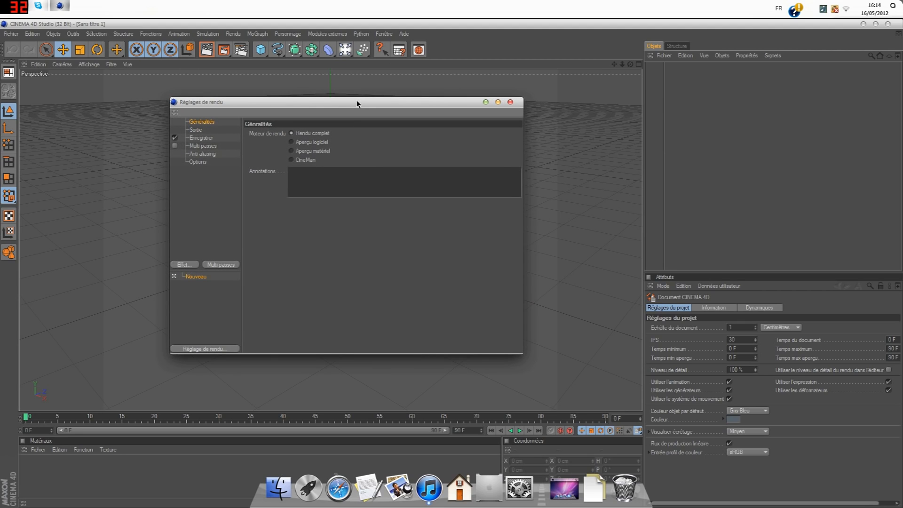
left_click_drag(288, 103, 326, 112)
left_click(232, 138)
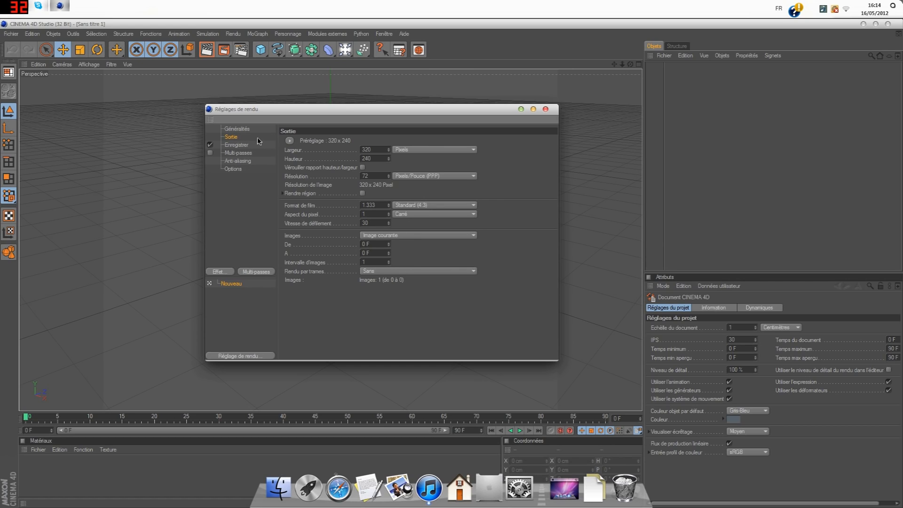
left_click(290, 141)
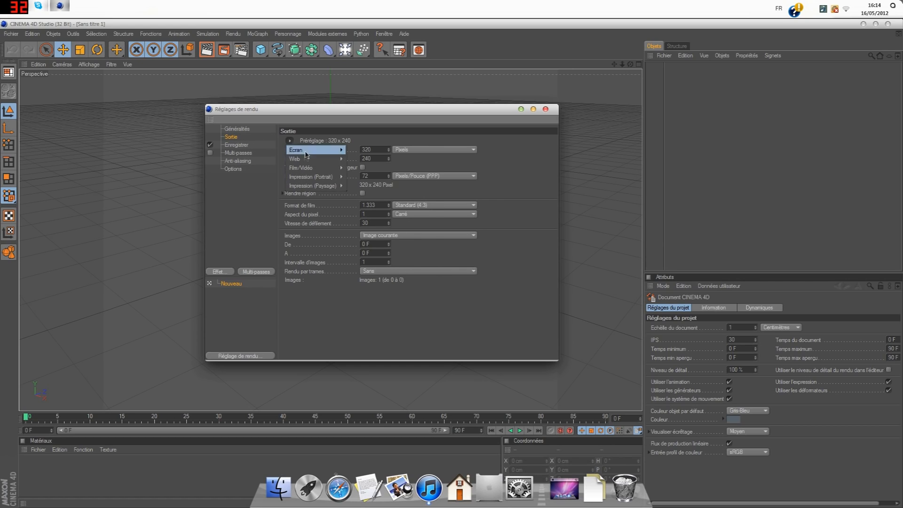
mouse_move(306, 170)
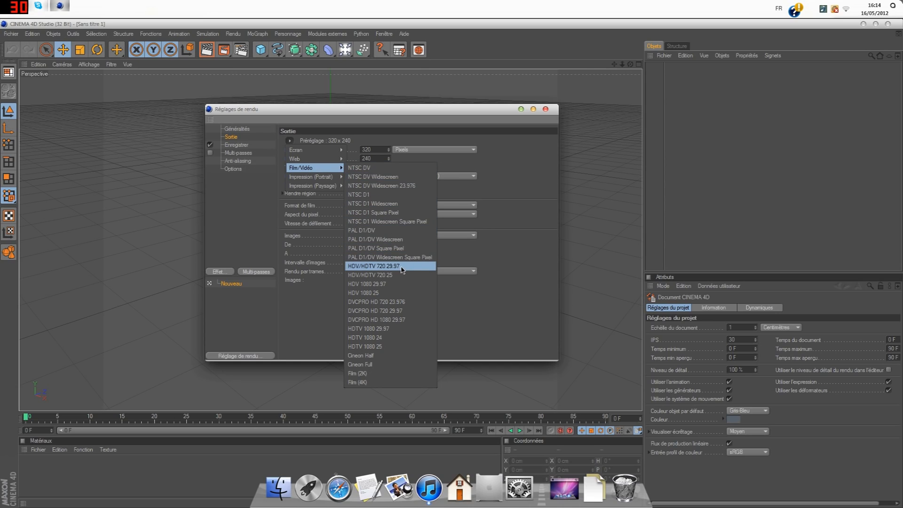
left_click(402, 266)
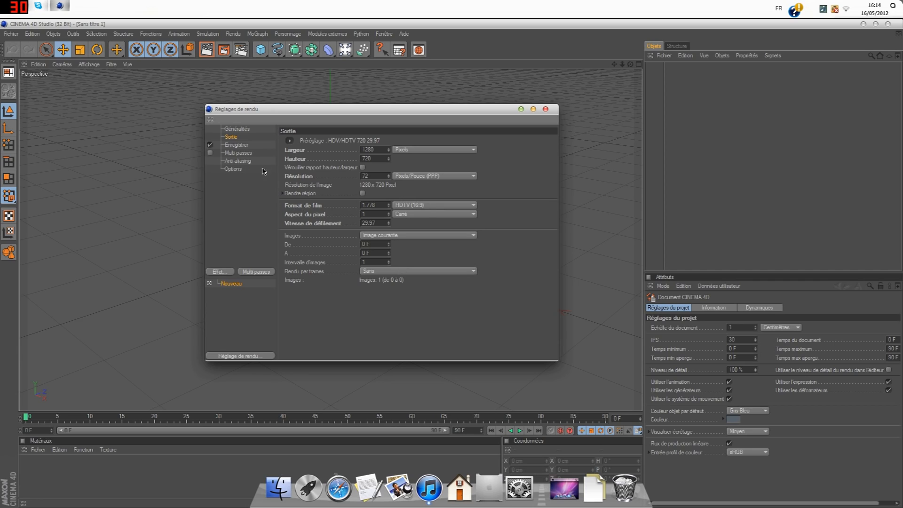
- Set the file format for saving the render to Film AVI
left_click(236, 145)
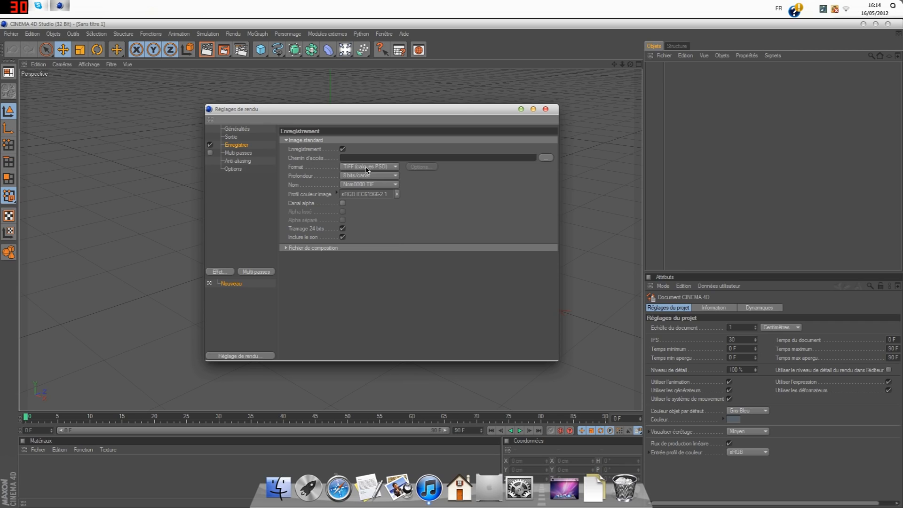
left_click(368, 168)
left_click(355, 312)
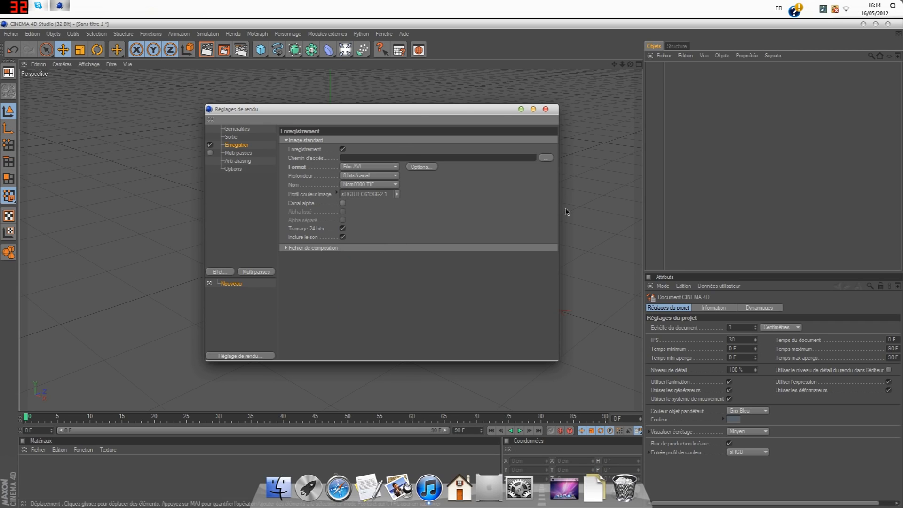
- Set the render's save path to a file named "tuto cinema 4d" on the desktop
left_click(546, 161)
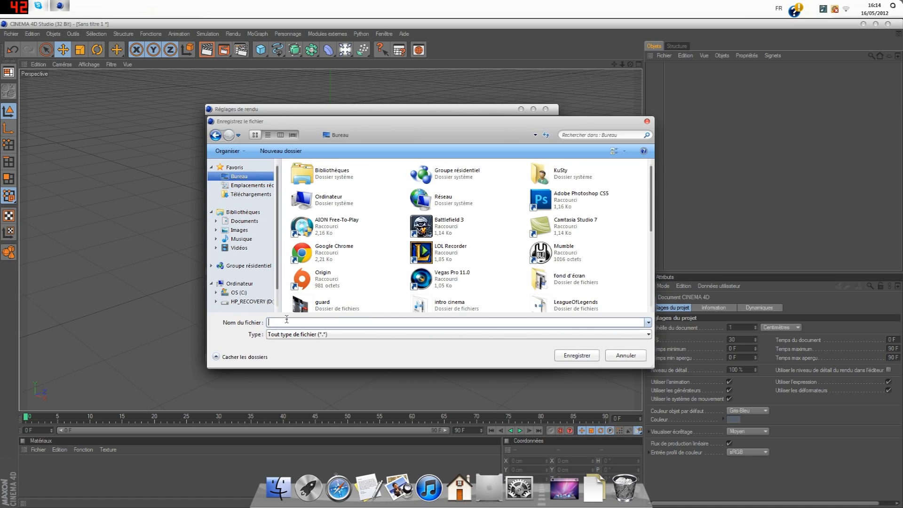
type("t")
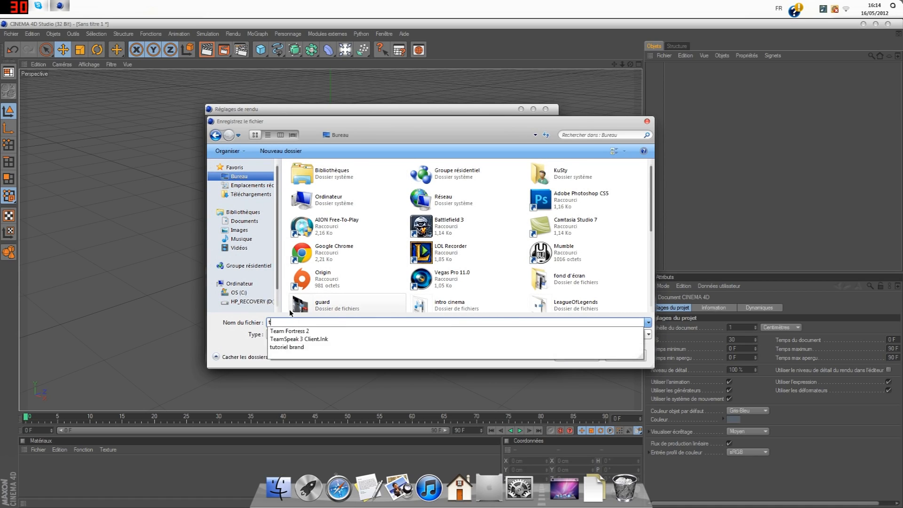
type("uto coin")
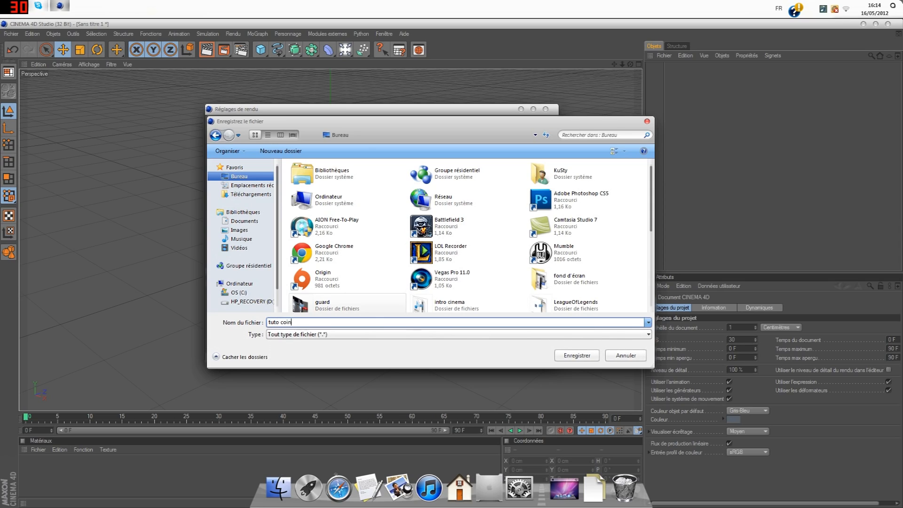
key("BackSpace")
key("BackSpace")
key("BackSpace")
type("inema 4d")
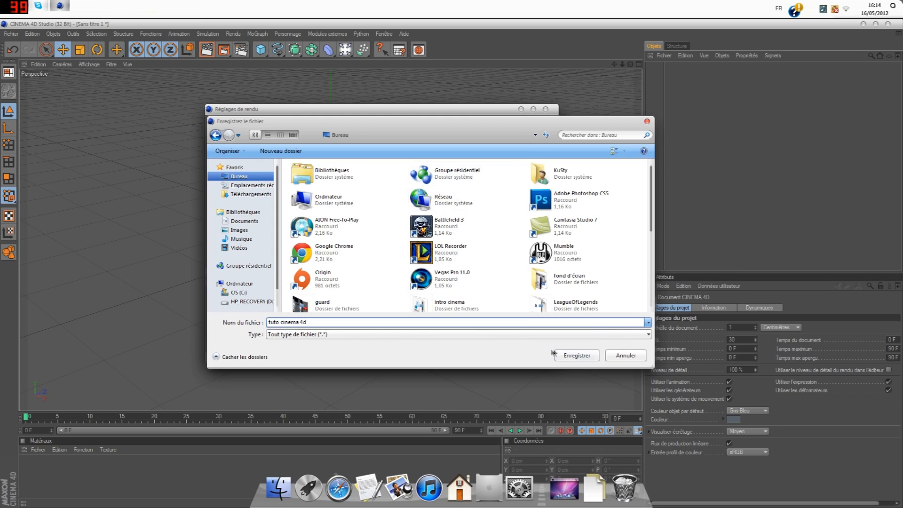
left_click(565, 356)
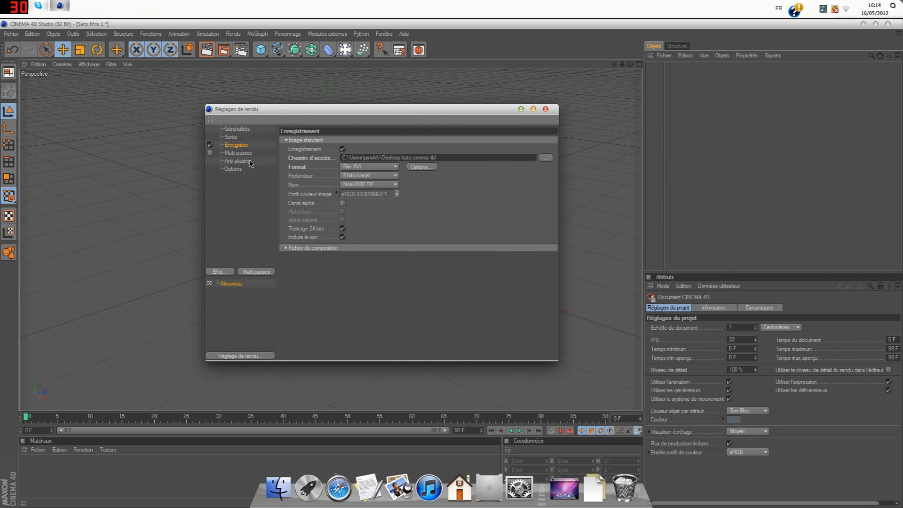
- Set the render's anti-aliasing to "Au mieux" with a minimum level of 1x1
left_click(251, 162)
left_click(367, 141)
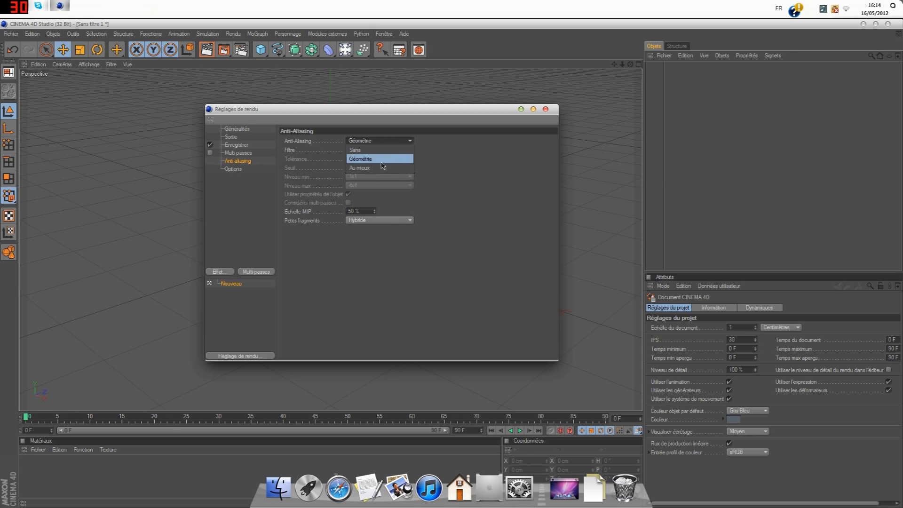
left_click(379, 168)
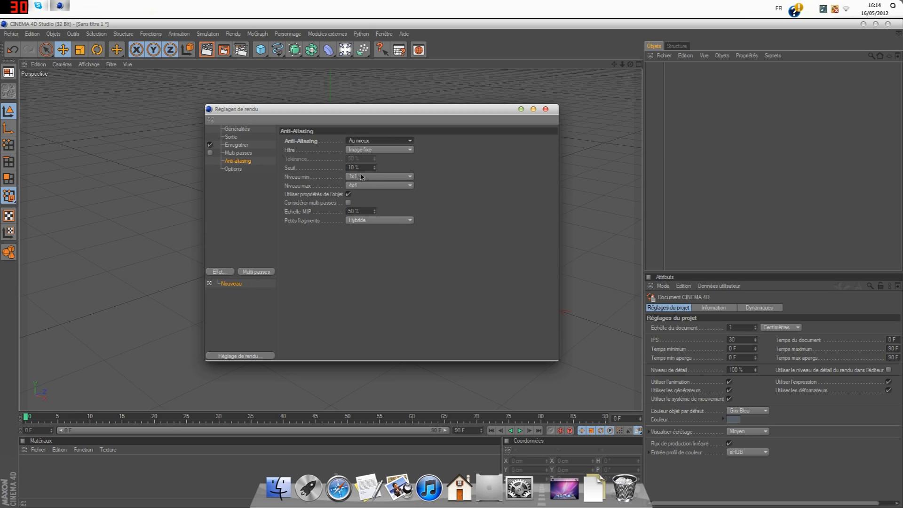
left_click(367, 177)
left_click(363, 185)
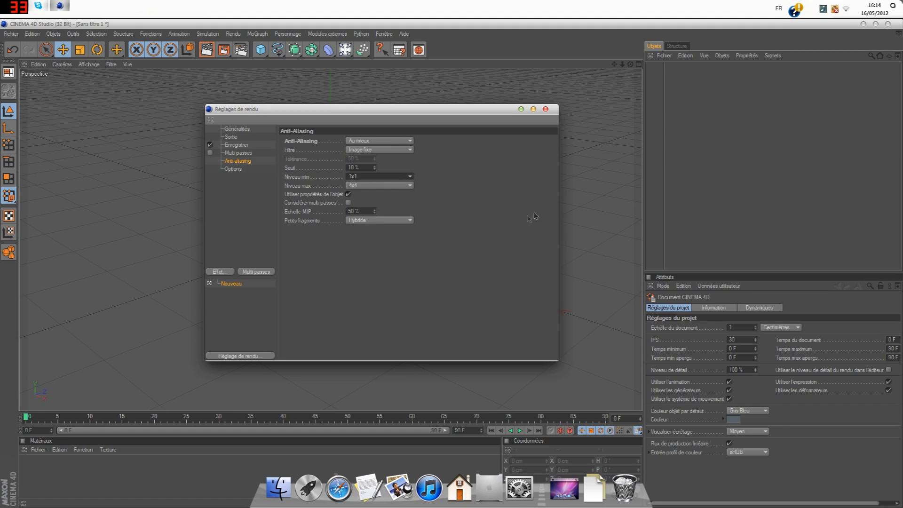
- Set the output frame range to "Toutes les images" so that the whole animation is rendered
left_click(235, 139)
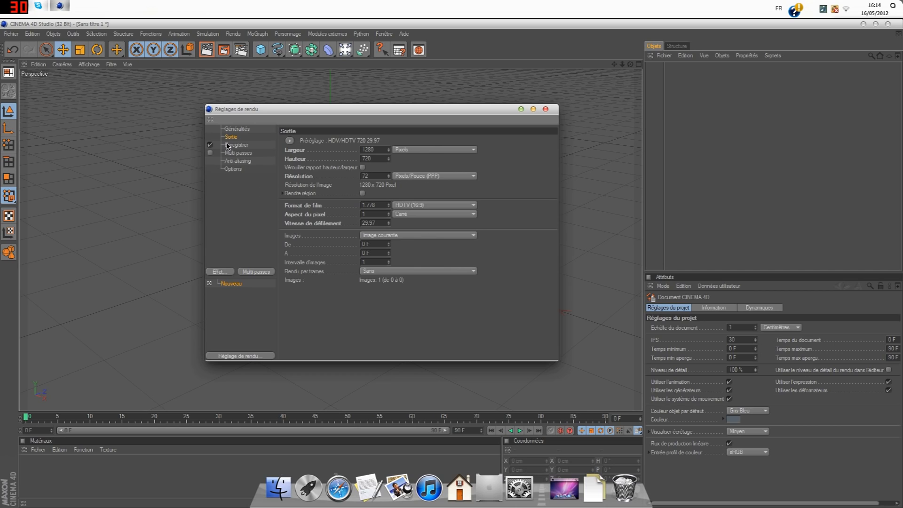
left_click(425, 236)
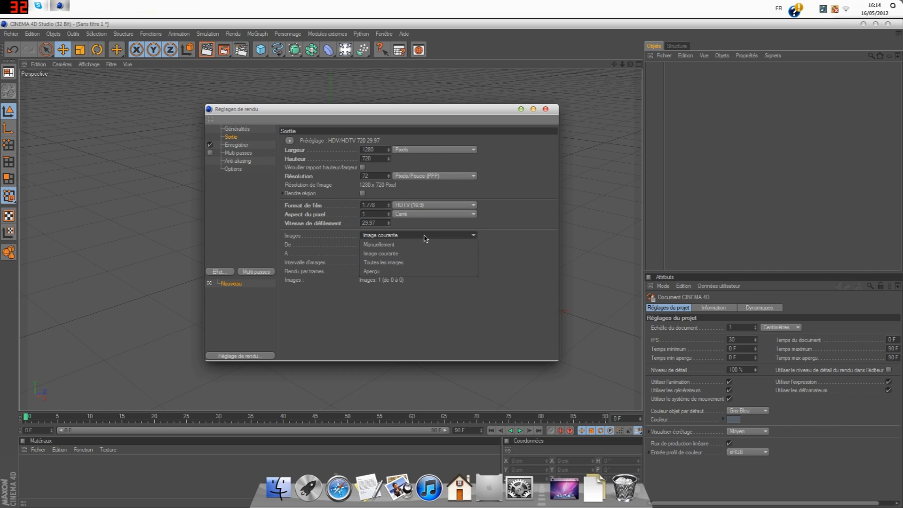
left_click(408, 263)
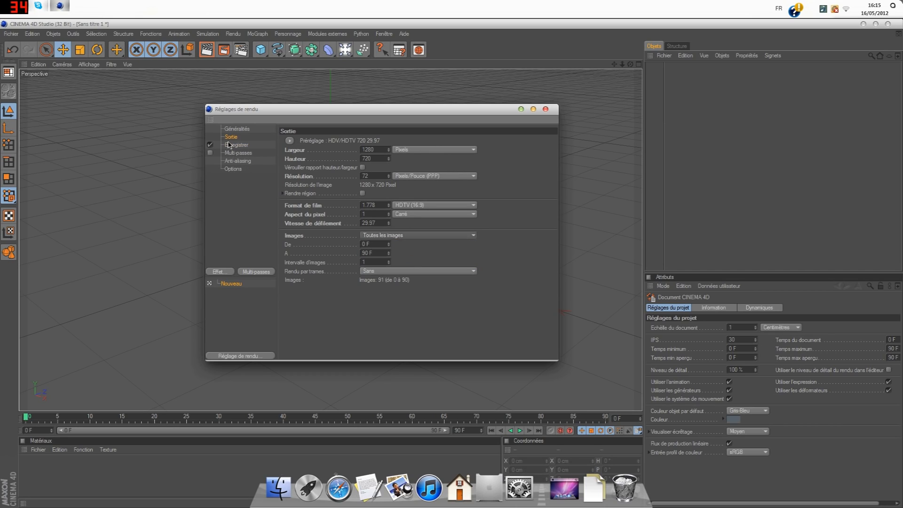
left_click(229, 145)
left_click(235, 153)
left_click(237, 162)
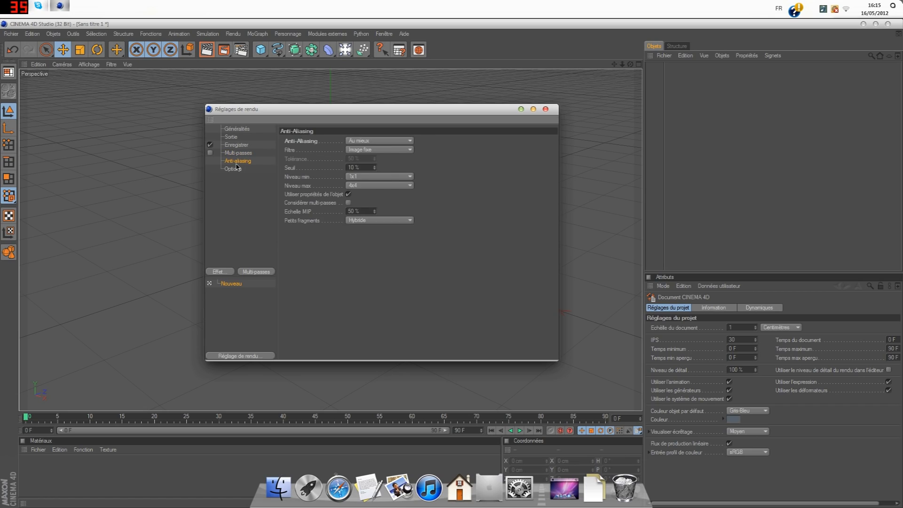
- Close the render settings and add a MoGraph Mo Texte object reading "Kusty"
left_click(237, 168)
left_click(546, 109)
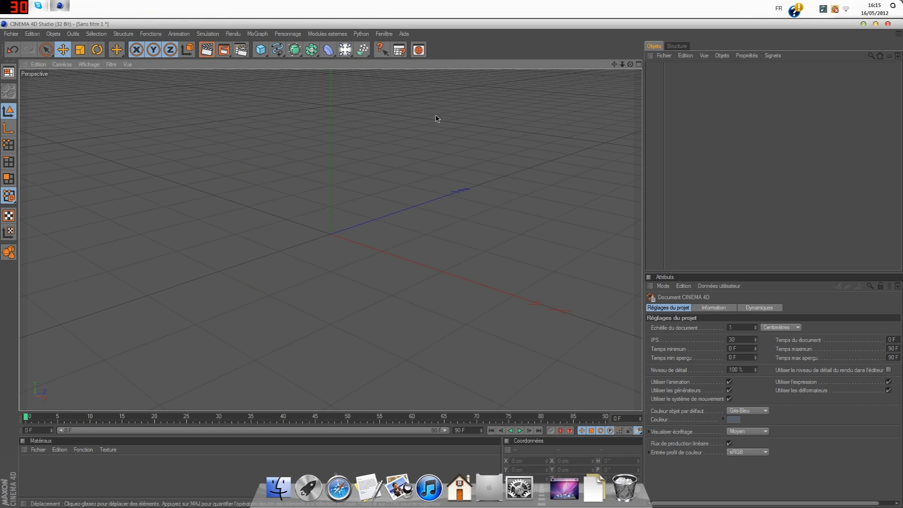
left_click(256, 34)
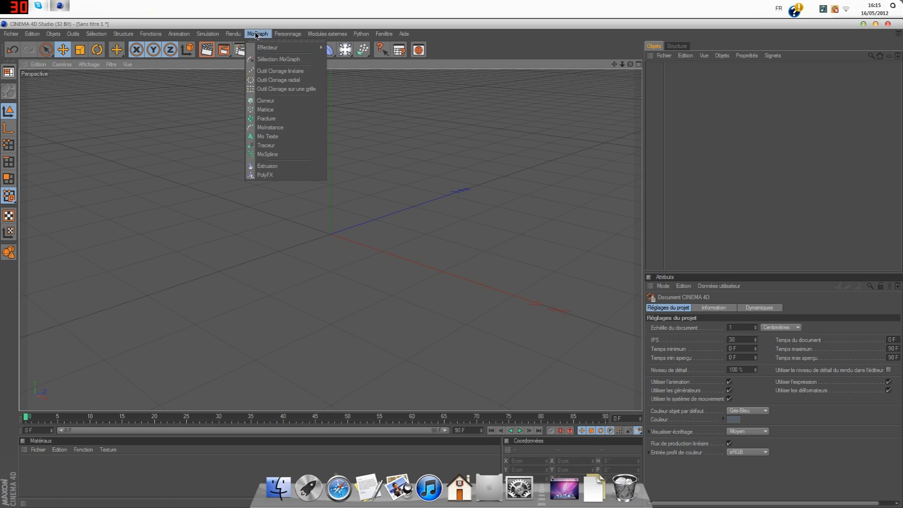
left_click(288, 136)
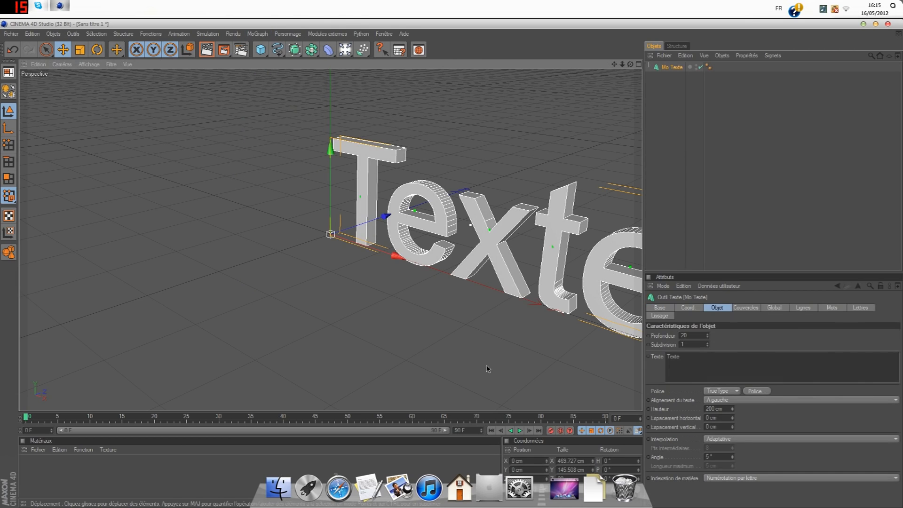
double_click(673, 356)
type("Kust")
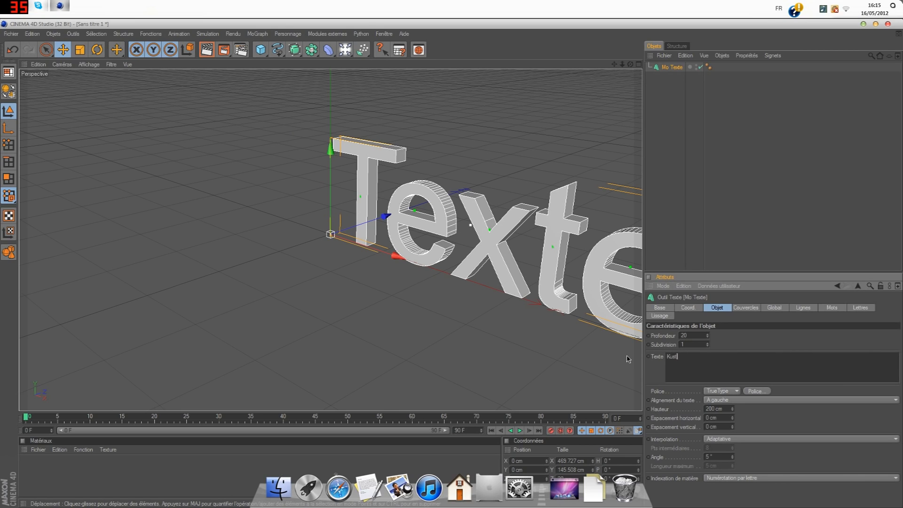
left_click(587, 133)
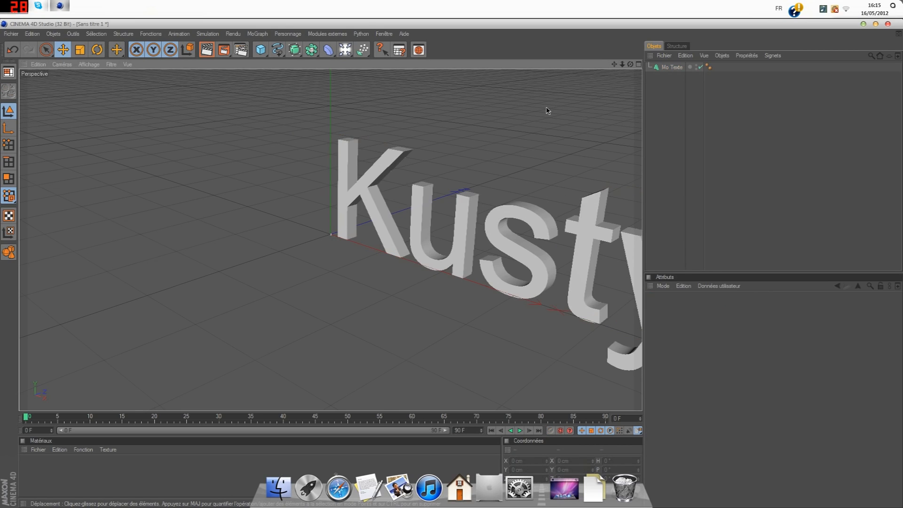
- Set the depth (Profondeur) of the "Kusty" text object to 80
scroll(554, 172, "down", 3)
scroll(531, 199, "up", 3)
scroll(532, 199, "down", 4)
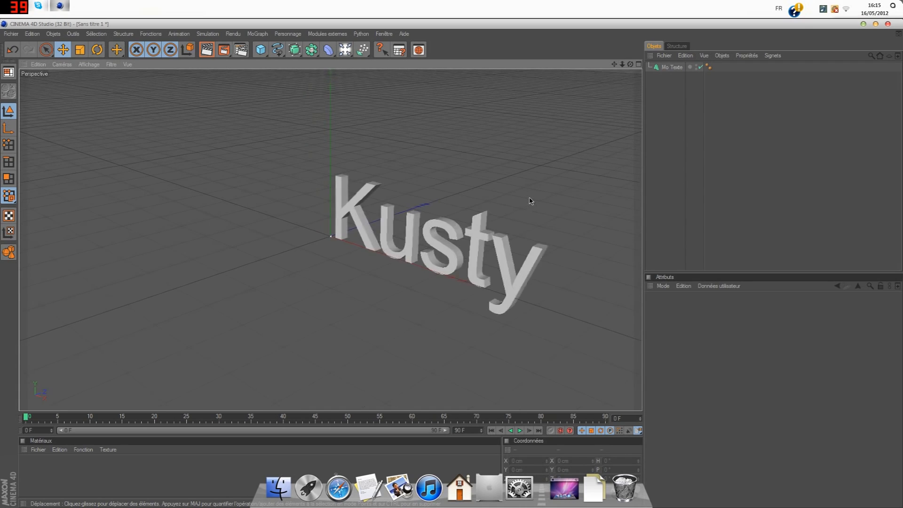
mouse_move(615, 64)
left_mouse_down()
mouse_move(538, 110)
mouse_move(396, 49)
mouse_move(538, 29)
mouse_move(585, 133)
mouse_move(547, 110)
mouse_move(612, 66)
mouse_move(701, 56)
mouse_move(555, 89)
mouse_move(644, 94)
mouse_move(678, 71)
mouse_move(631, 64)
left_mouse_up()
left_click(414, 232)
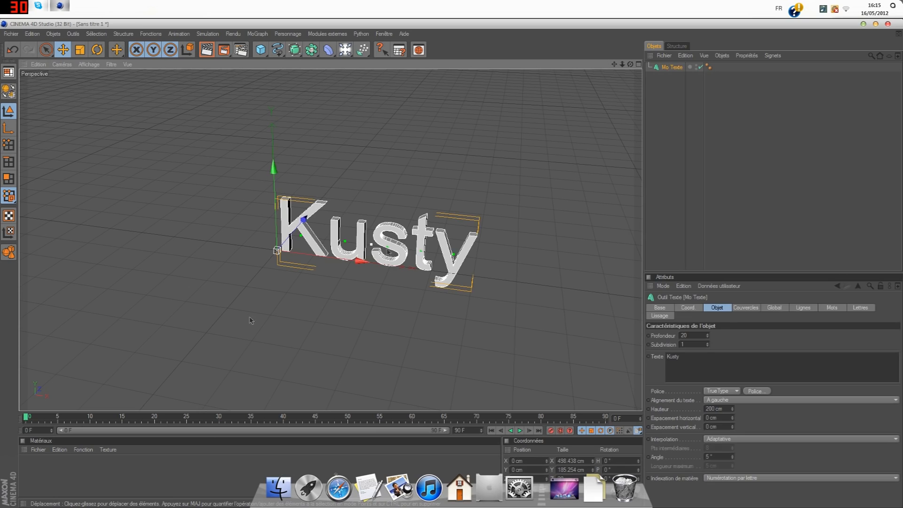
left_click(698, 336)
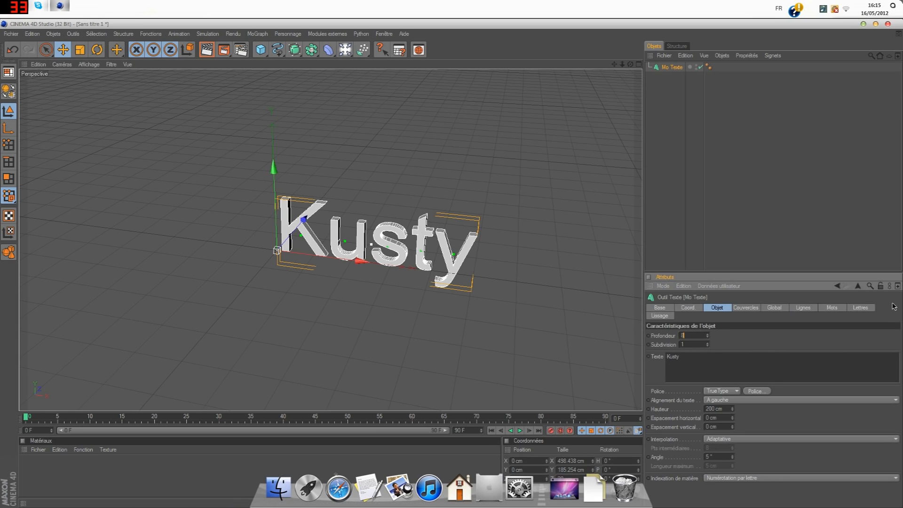
key("Return")
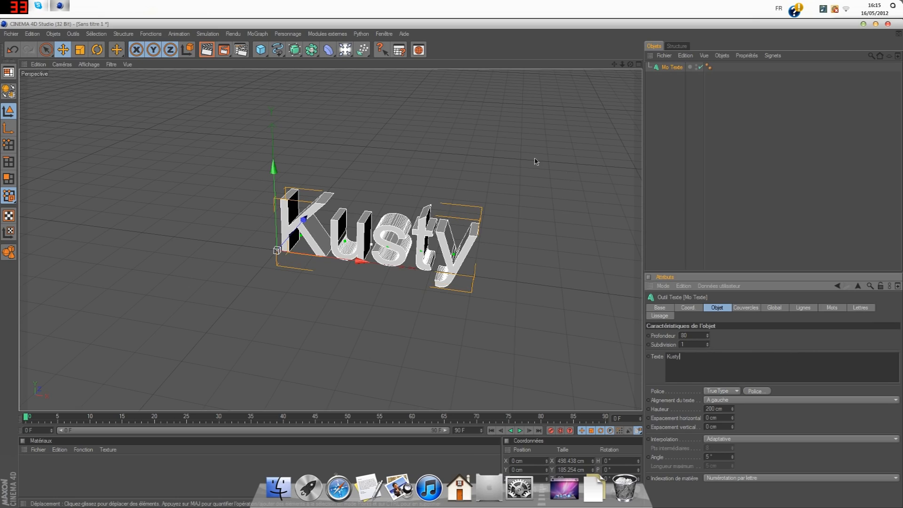
- Change the font of the 3D text to Ethnocentric in the Normal style
left_click(752, 391)
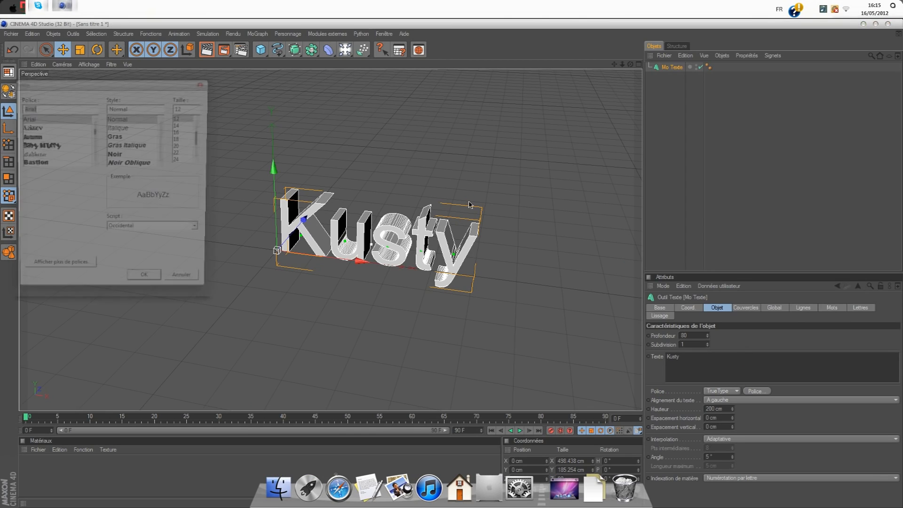
scroll(86, 159, "down", 10)
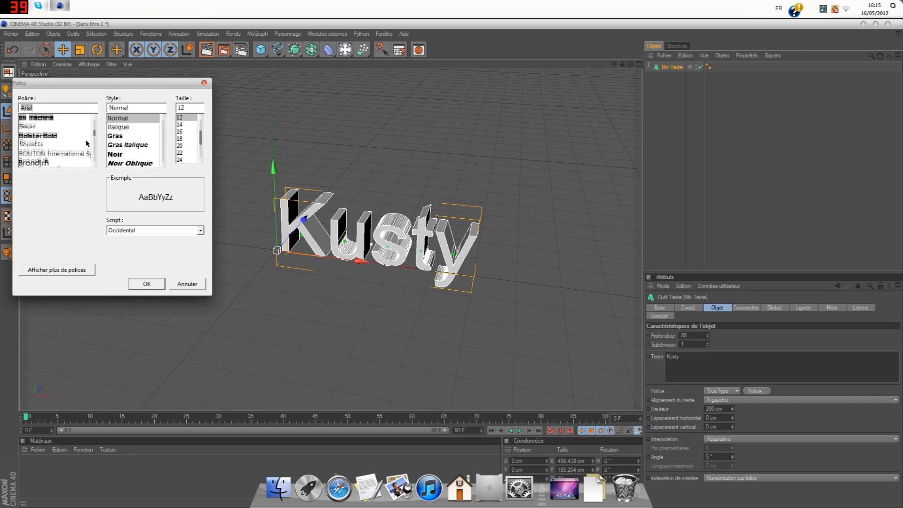
scroll(75, 142, "down", 10)
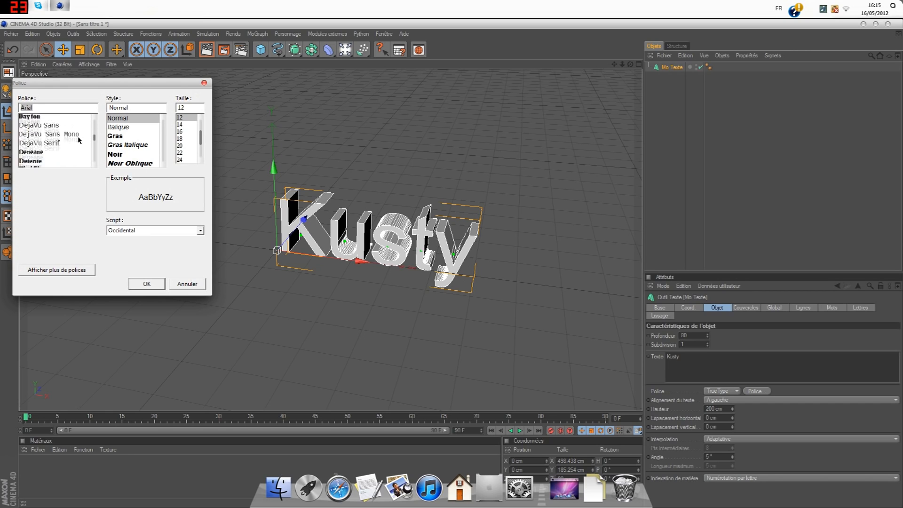
scroll(81, 137, "up", 5)
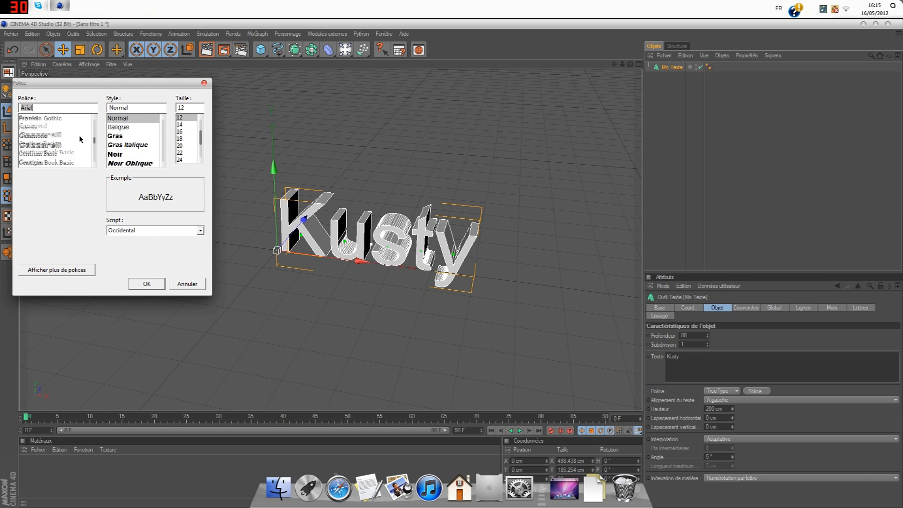
scroll(82, 134, "down", 3)
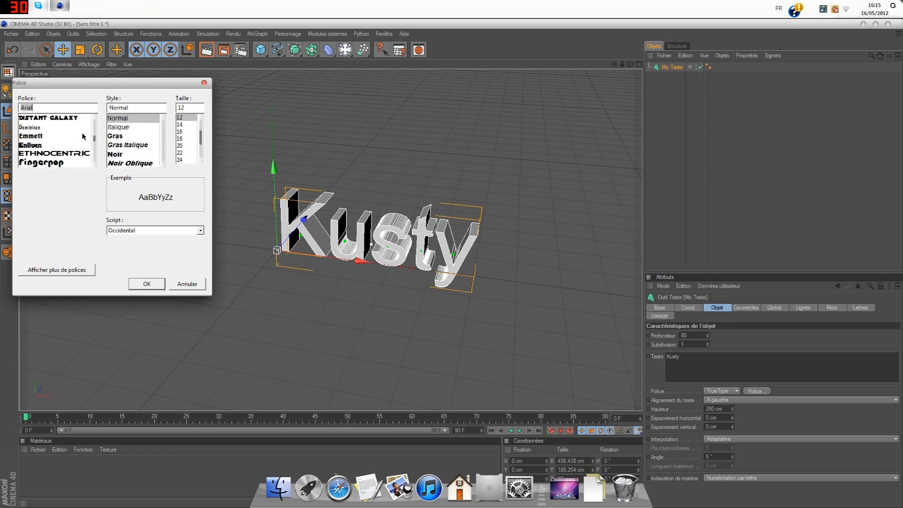
left_click(67, 155)
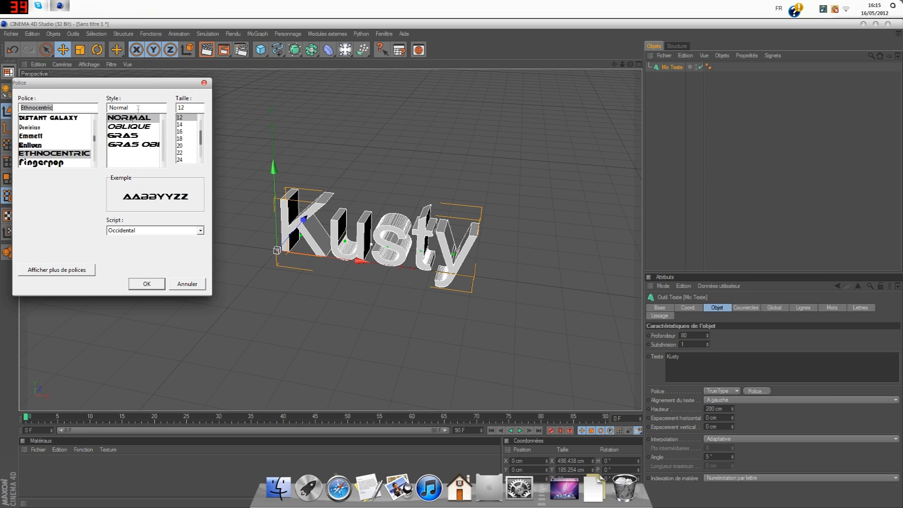
left_click(147, 284)
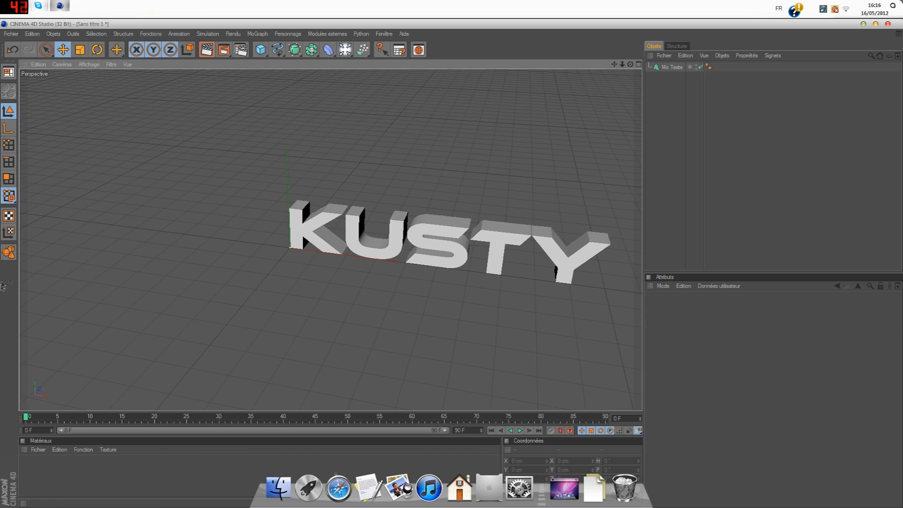
- Create a new material and turn off its specularity (Spécularité) channel
left_click(358, 247)
mouse_move(630, 64)
left_mouse_down()
mouse_move(615, 56)
mouse_move(567, 65)
mouse_move(625, 66)
left_mouse_up()
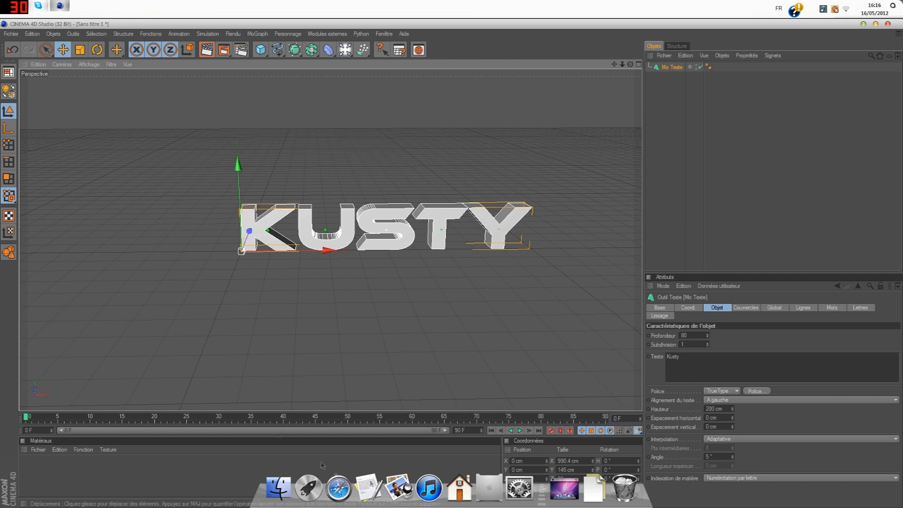
double_click(39, 470)
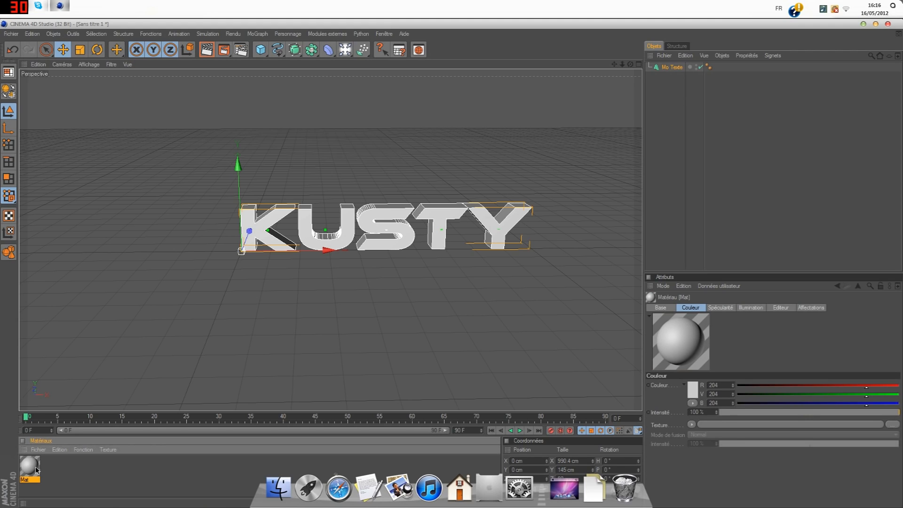
double_click(30, 466)
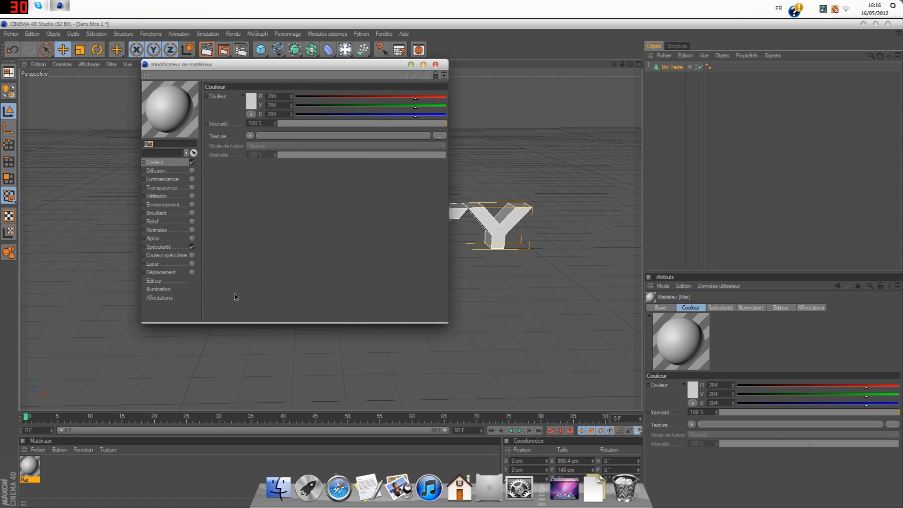
left_click(192, 248)
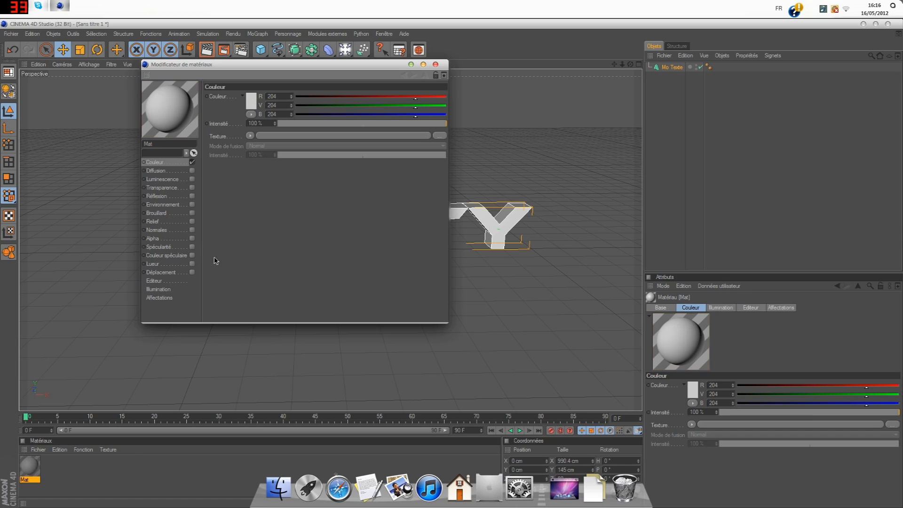
- Set the first material's colour to pure white, RGB 255, 255, 255
left_click(251, 104)
left_click(253, 104)
left_click_drag(252, 106, 158, 68)
left_click(235, 148)
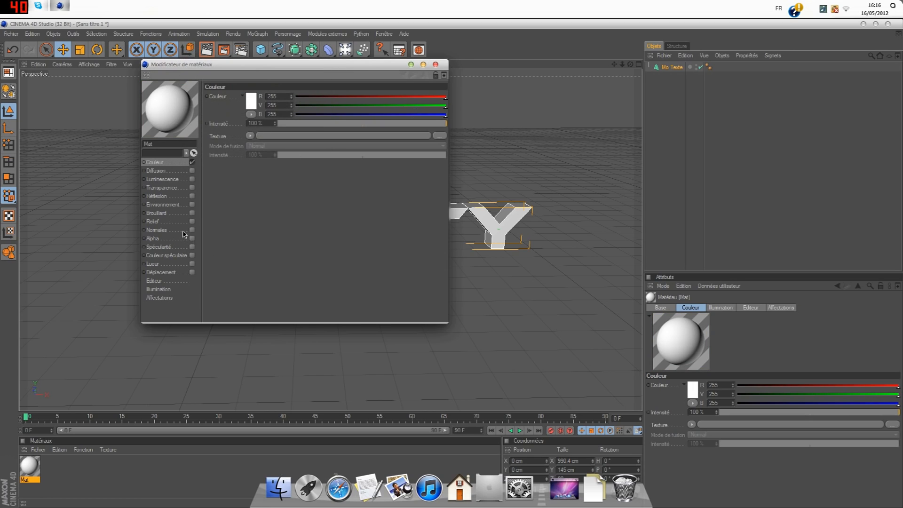
- Enable reflection on the white material at 30% intensity with a Fresnel texture, and close the material editor
left_click(160, 196)
left_click(192, 196)
left_click_drag(447, 126, 329, 126)
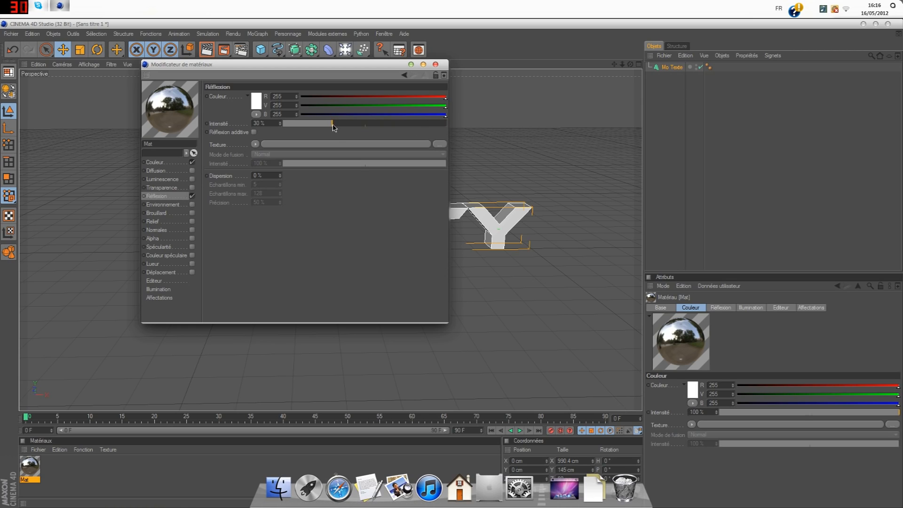
left_click(258, 144)
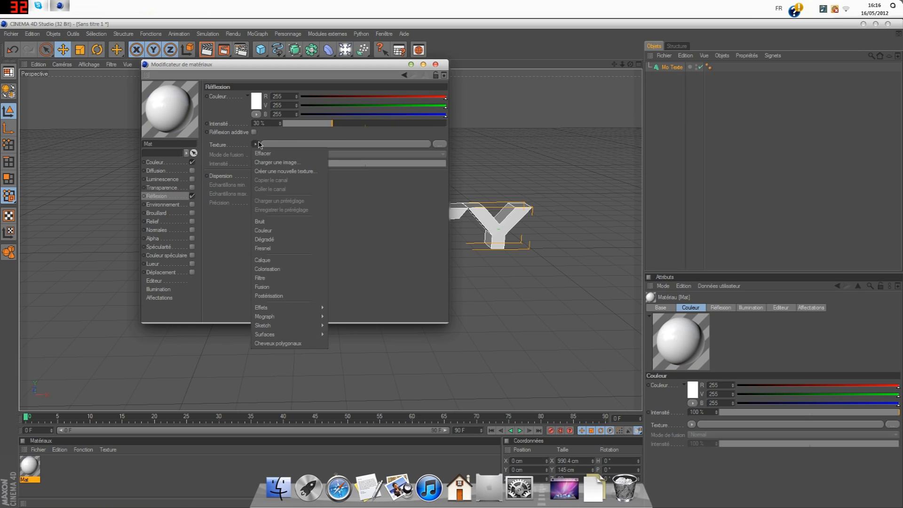
left_click(283, 246)
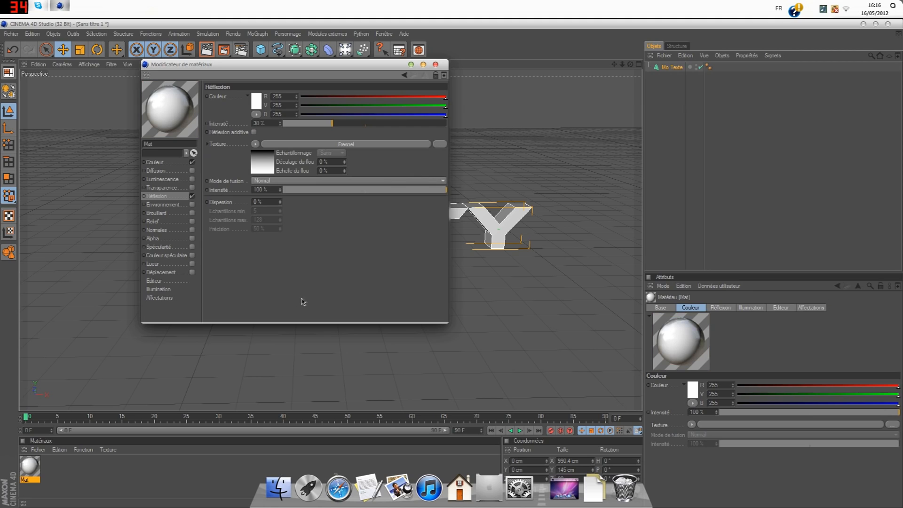
left_click(436, 64)
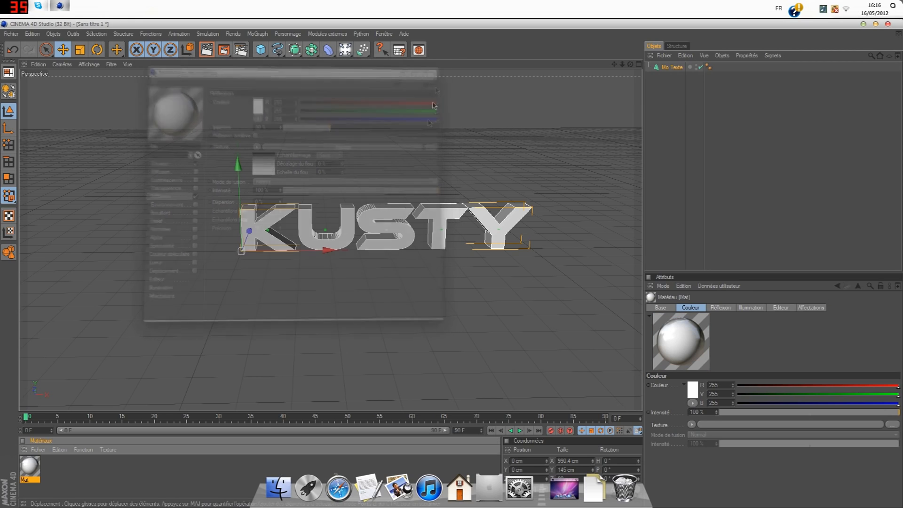
- Create a second material and turn off its specularity channel
double_click(60, 477)
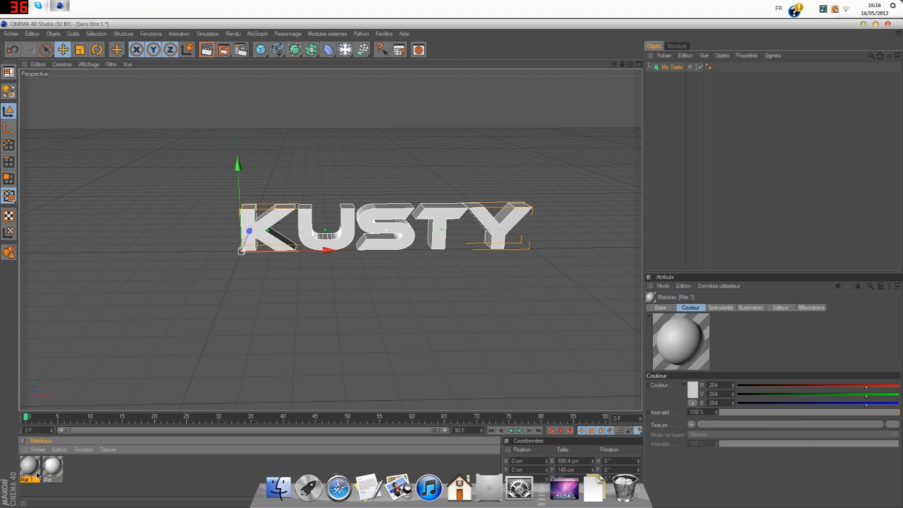
double_click(34, 475)
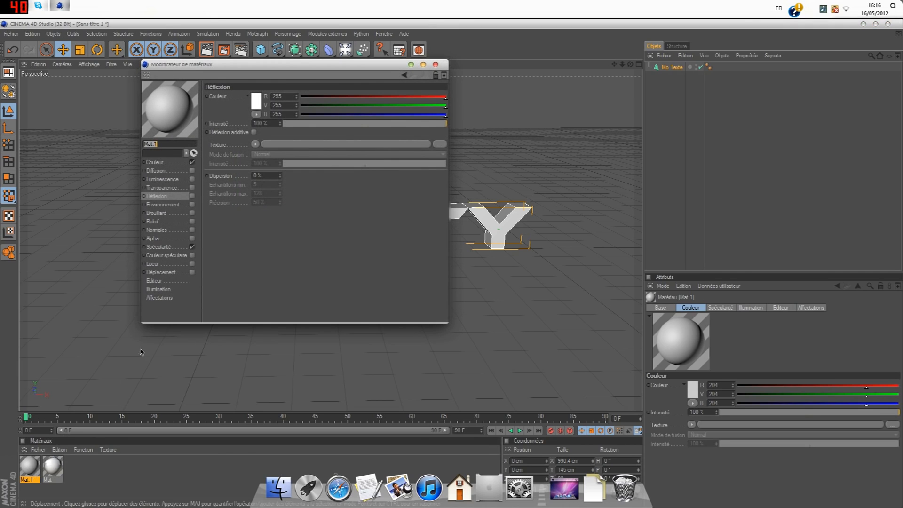
left_click(193, 247)
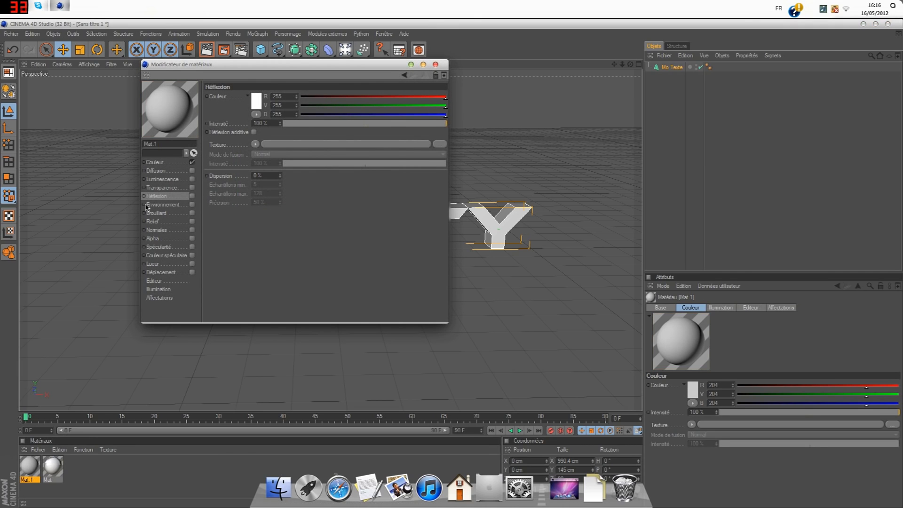
- Set the second material's colour to pure black, RGB 0, 0, 0
left_click(175, 163)
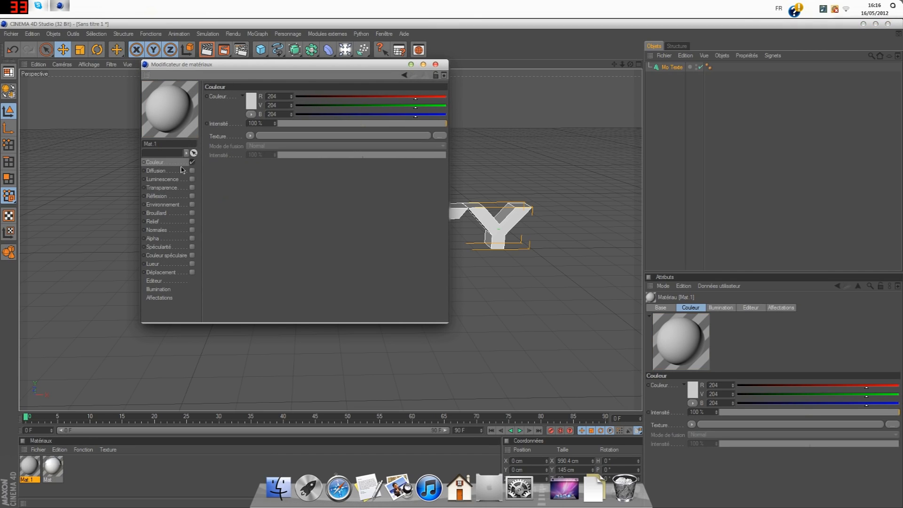
left_click(254, 96)
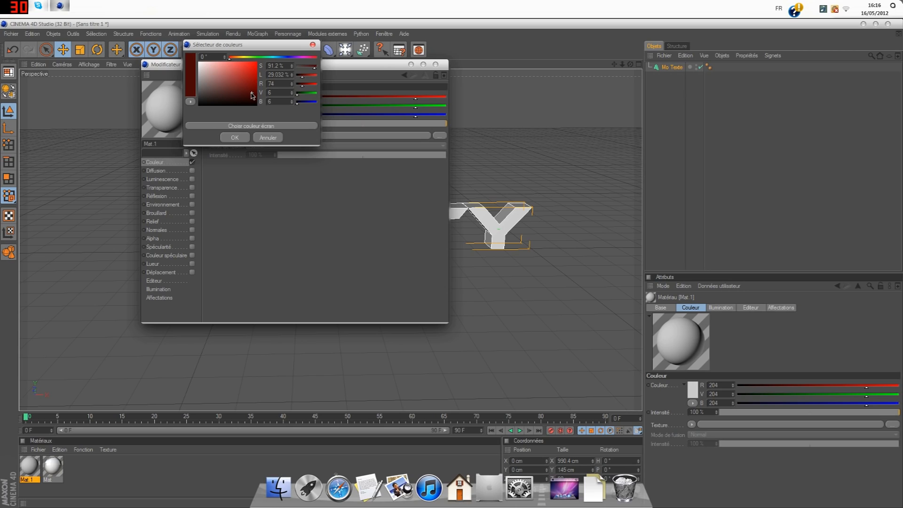
left_click_drag(252, 96, 266, 131)
left_click(236, 139)
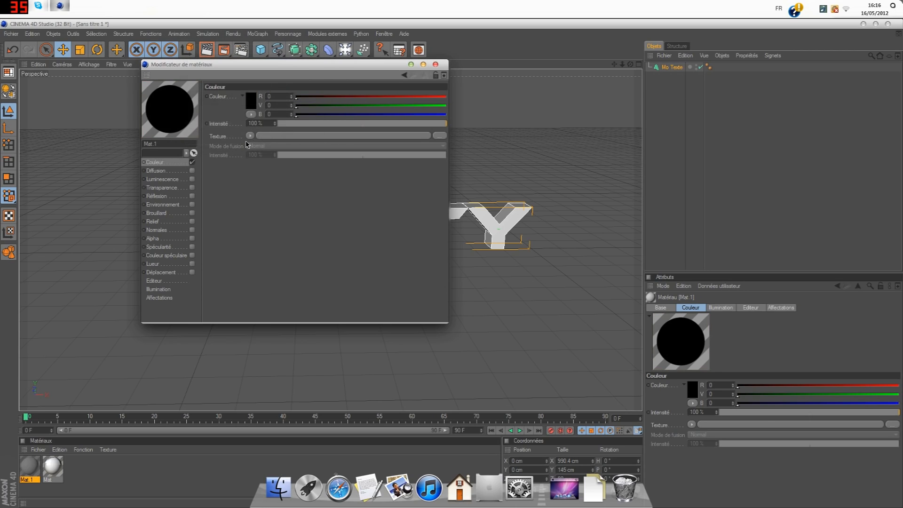
- Enable reflection on the black material at 20% intensity with a Fresnel texture, and close the material editor
left_click(172, 197)
left_click(192, 196)
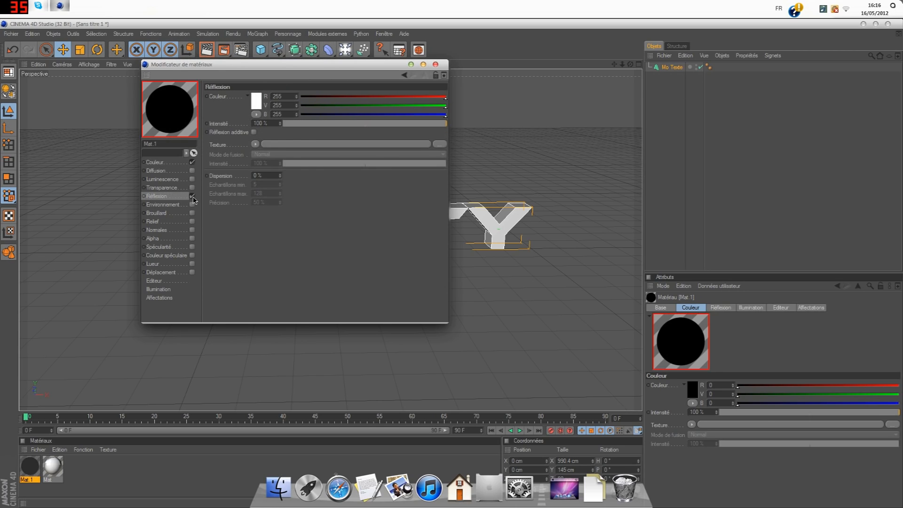
left_click_drag(438, 126, 316, 135)
left_click(255, 144)
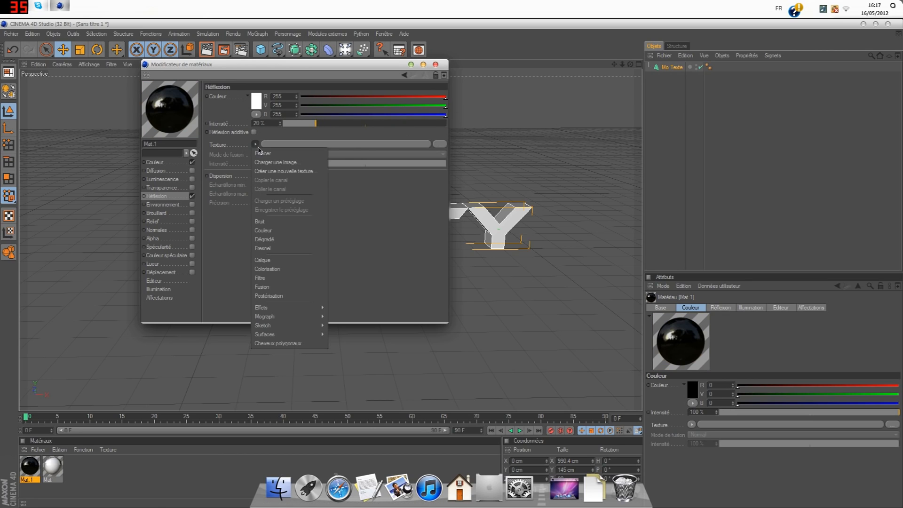
left_click(276, 250)
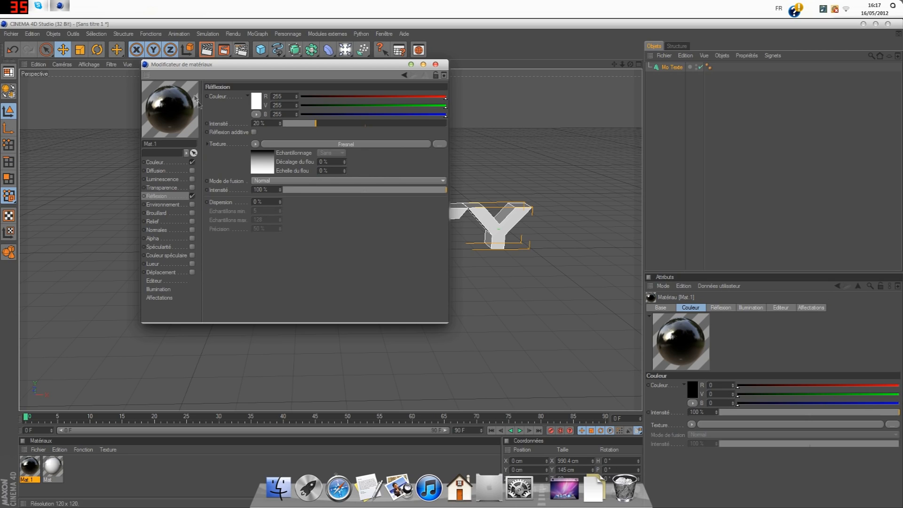
left_click(435, 64)
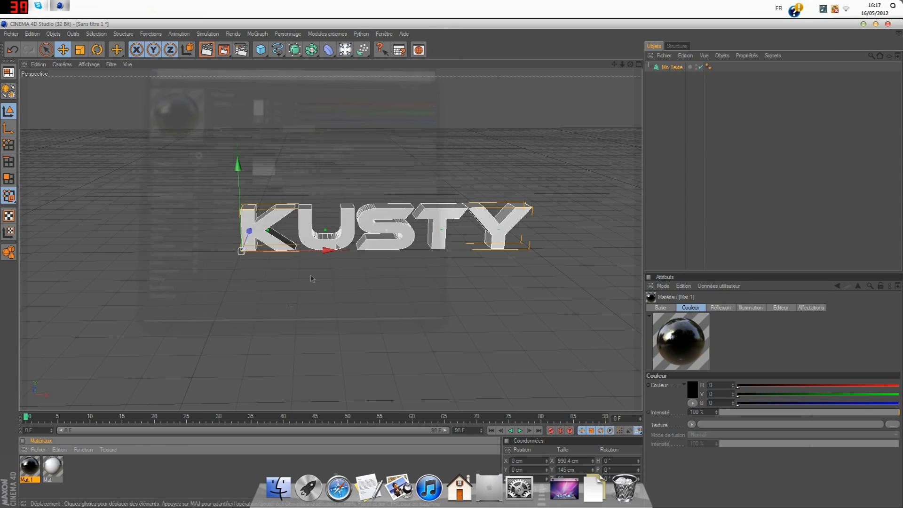
- Create a third material and turn off its specularity channel
double_click(85, 473)
double_click(34, 473)
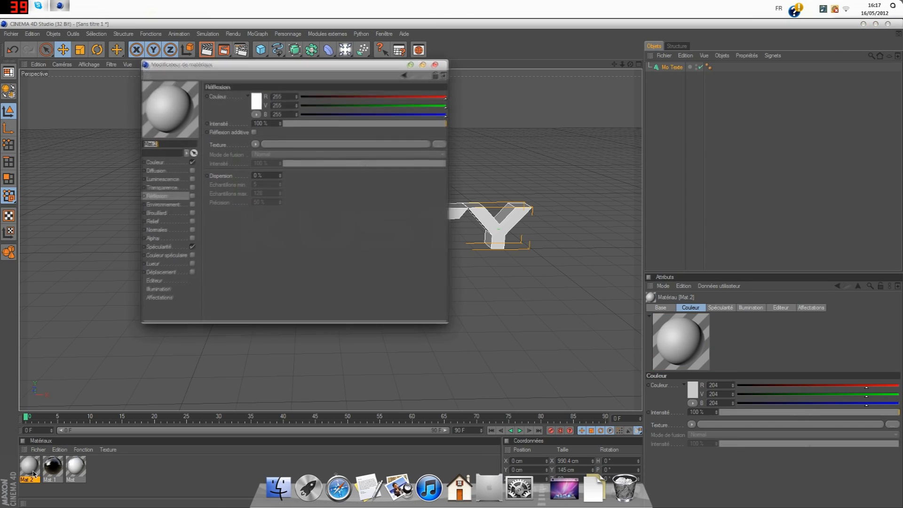
left_click(192, 247)
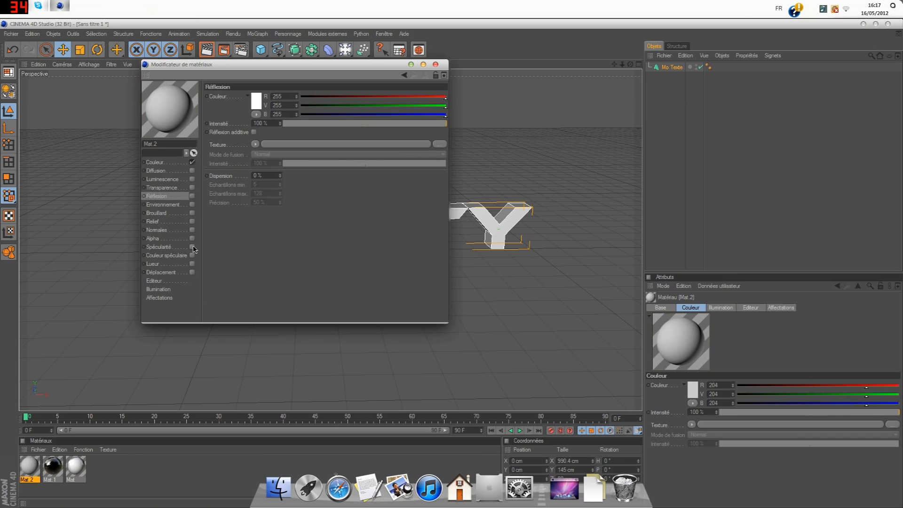
- Set the third material's colour to a bright blue, RGB 0, 95, 249
left_click(156, 162)
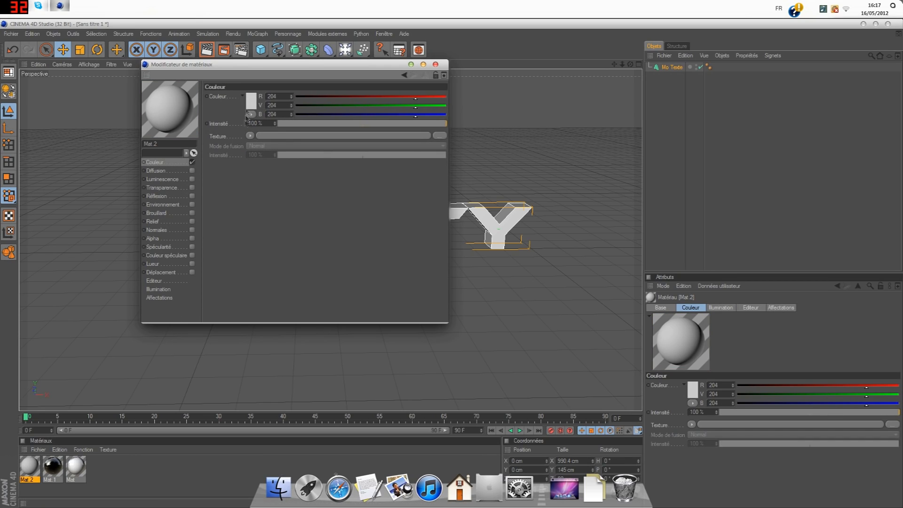
left_click(251, 100)
left_click(250, 101)
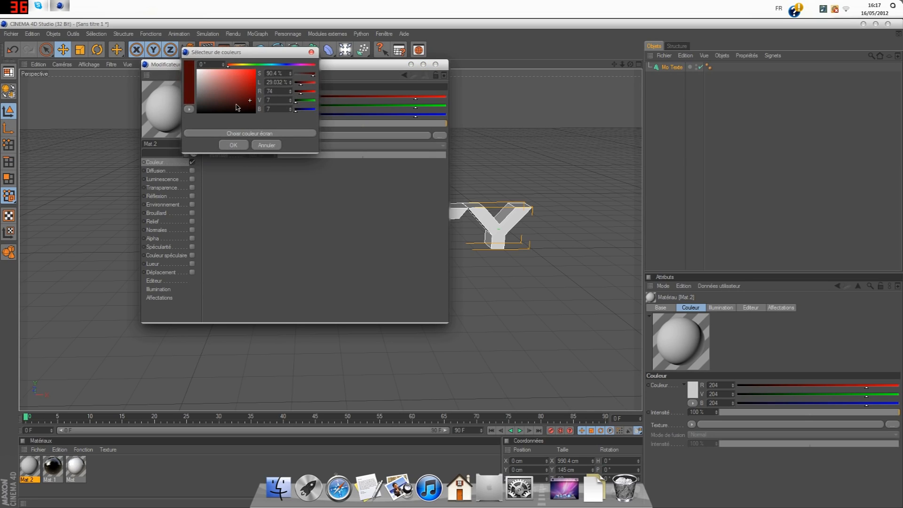
left_click_drag(250, 102, 259, 69)
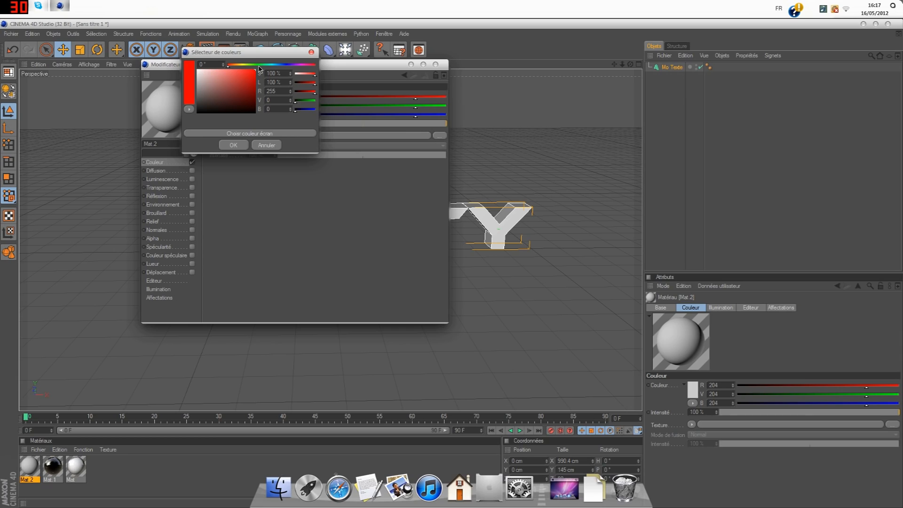
left_click_drag(232, 68, 280, 70)
left_click(255, 70)
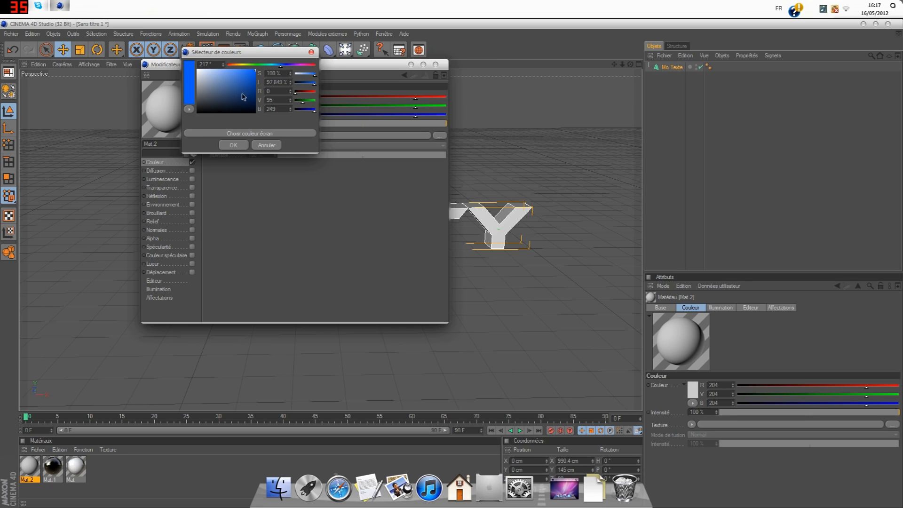
left_click(233, 145)
- Enable reflection on the blue material at 20% intensity with a Fresnel texture, and close the material editor
left_click(157, 196)
left_click(192, 196)
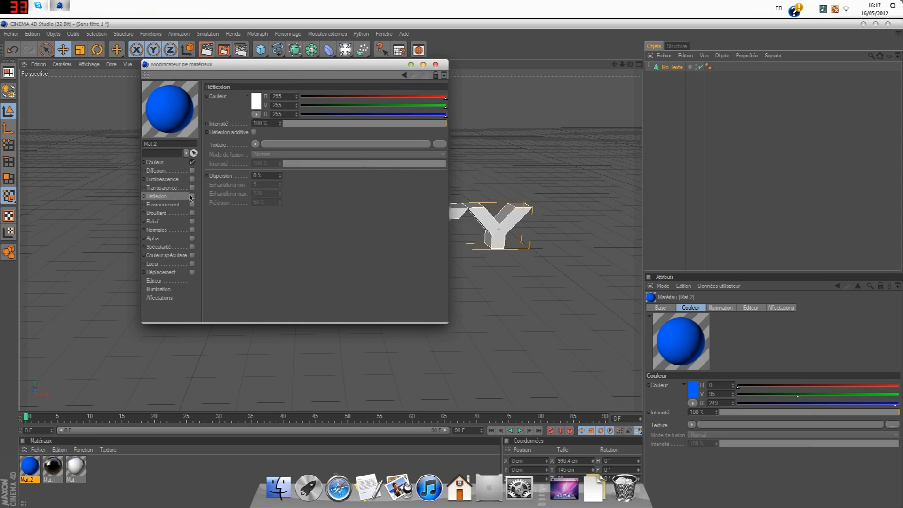
left_click_drag(445, 124, 315, 134)
left_click(255, 144)
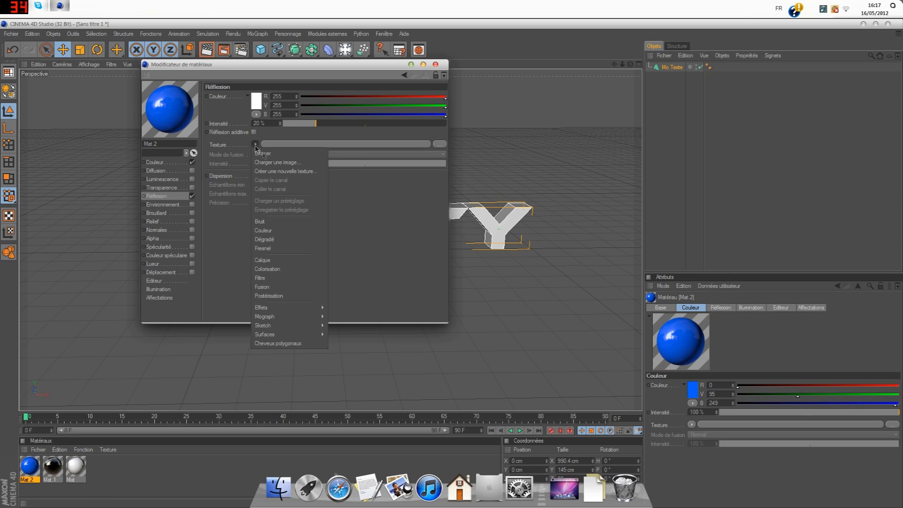
left_click(282, 246)
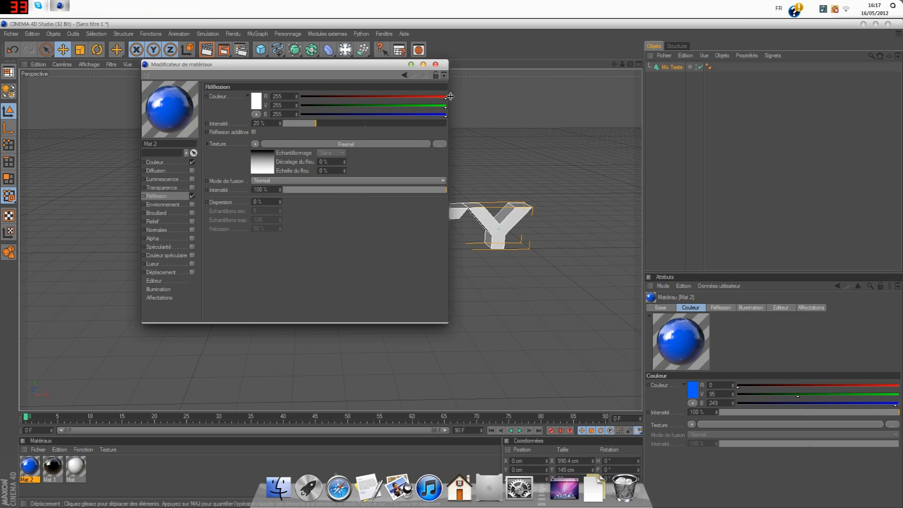
left_click(436, 65)
left_click(153, 460)
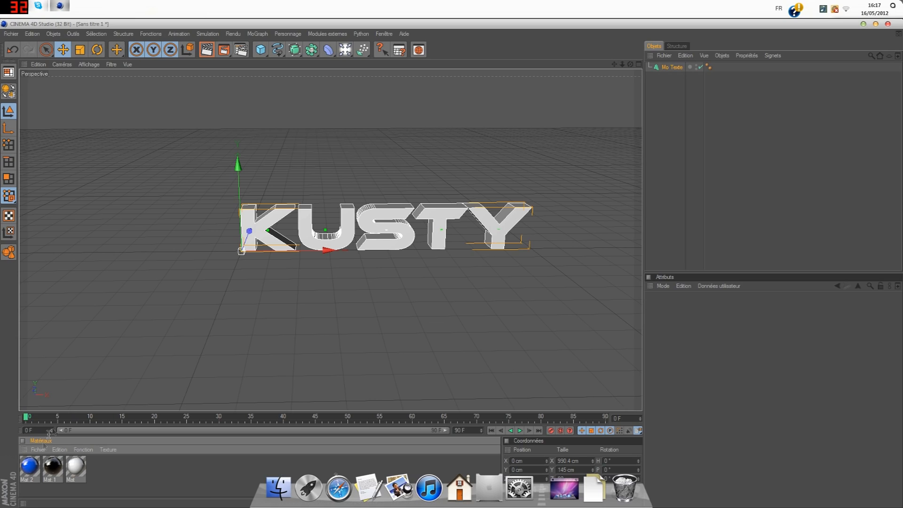
- Apply the blue material and then the black material to the Kusty text object, and clear the selection
left_click_drag(31, 471, 667, 67)
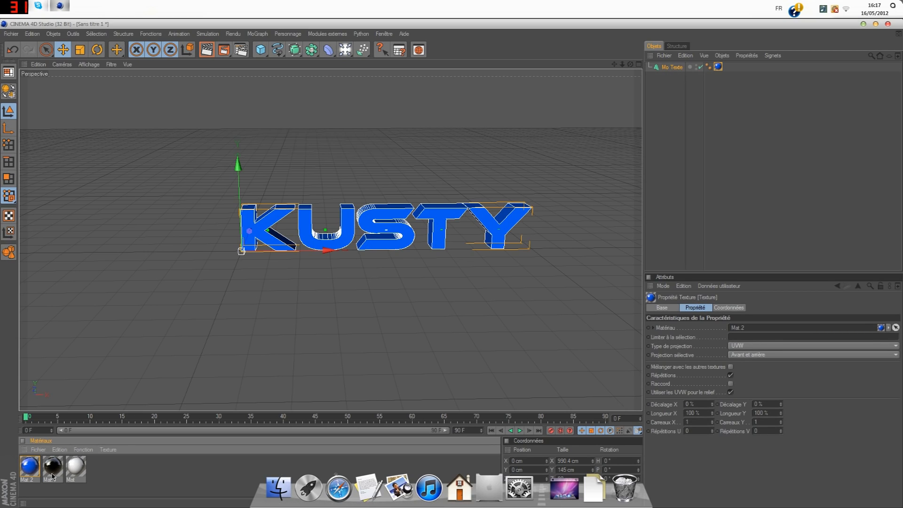
left_click_drag(52, 475, 682, 67)
left_click(455, 123)
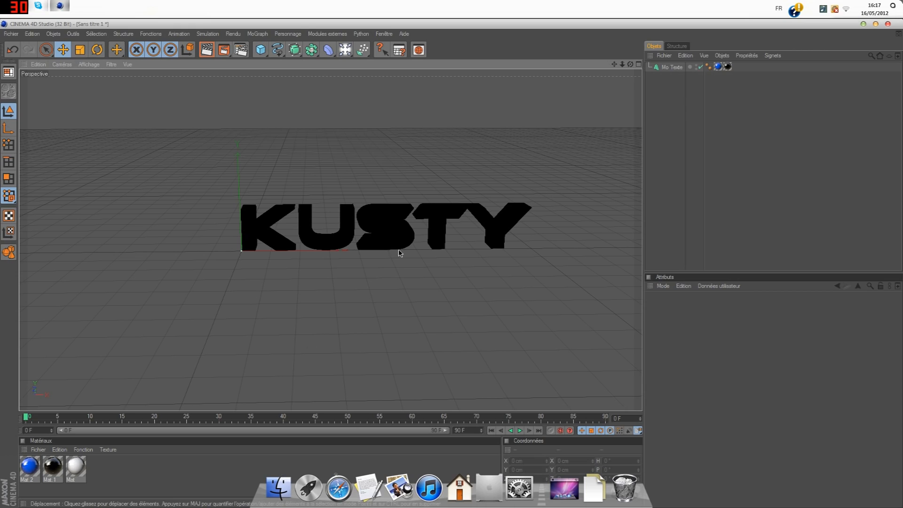
- Add a floor object and shift it along X to about 420 cm so it is centred under the text
left_click(346, 49)
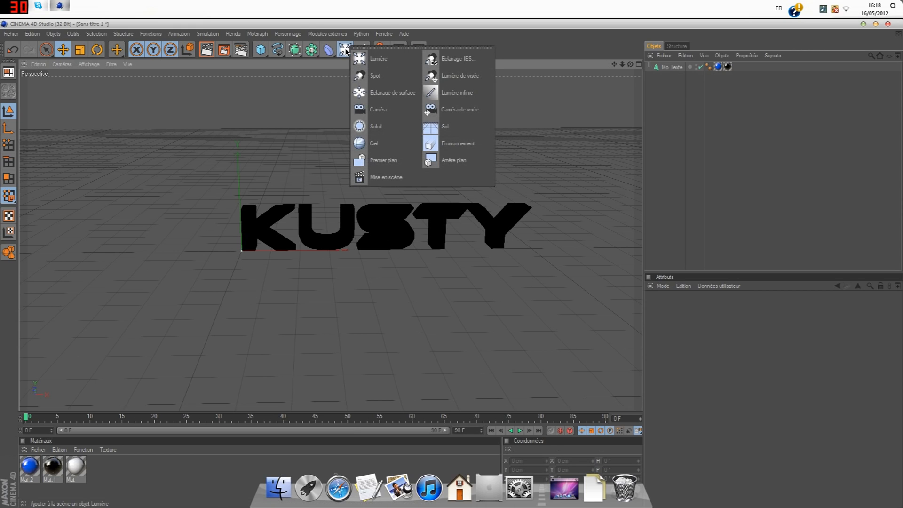
left_click(467, 127)
left_click_drag(379, 249, 450, 249)
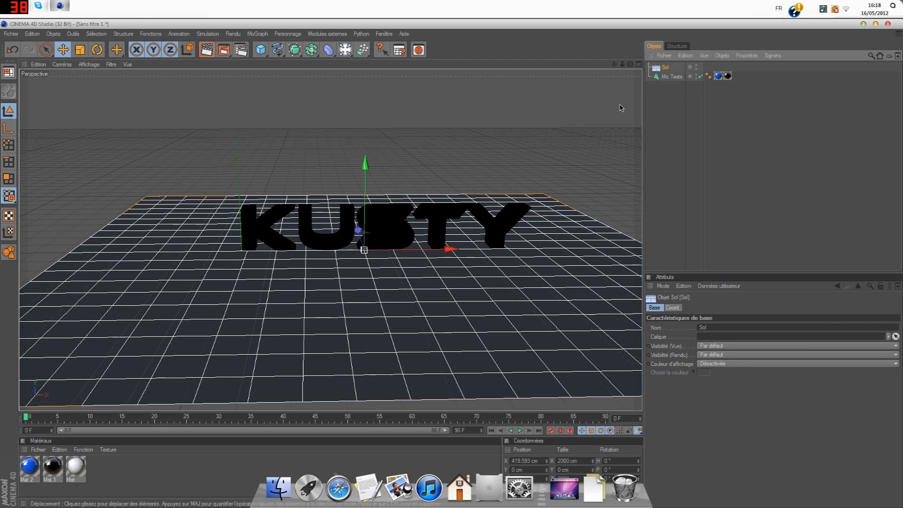
- Duplicate the floor and rotate the copy's pitch about 90.4° to stand it upright as a back wall
key("ctrl+c")
key("ctrl+v")
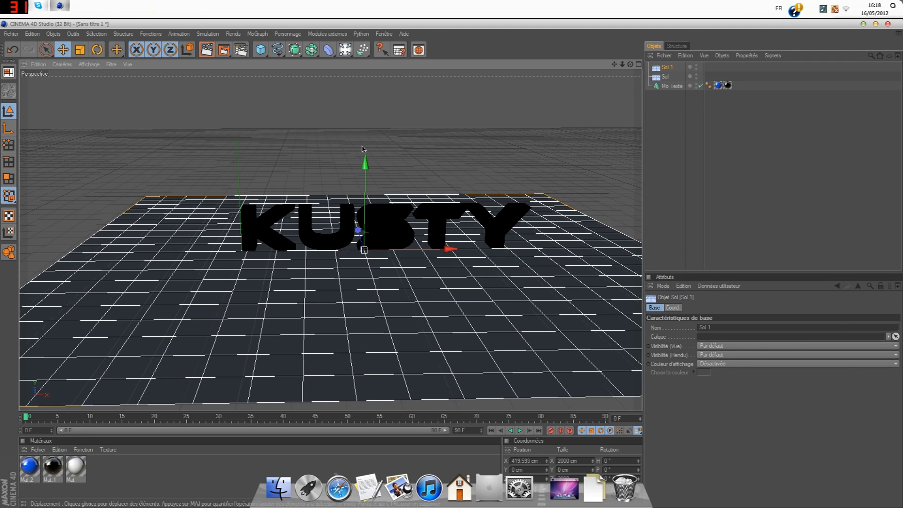
left_click(97, 49)
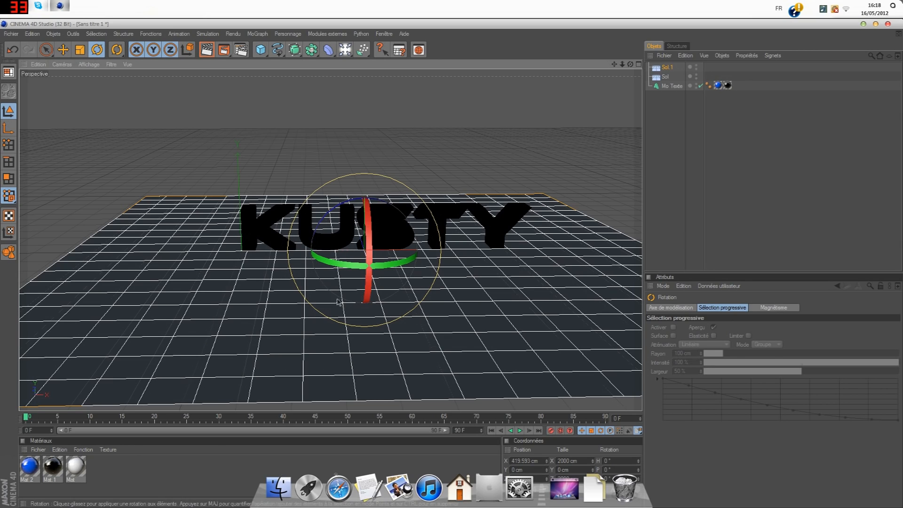
left_click_drag(370, 228, 370, 319)
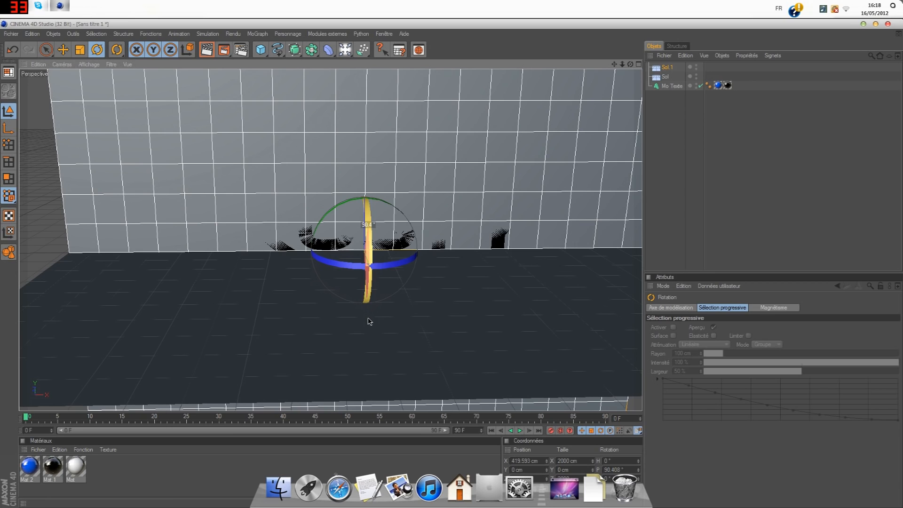
- Move the upright floor copy back behind the text and deselect it
left_click(46, 49)
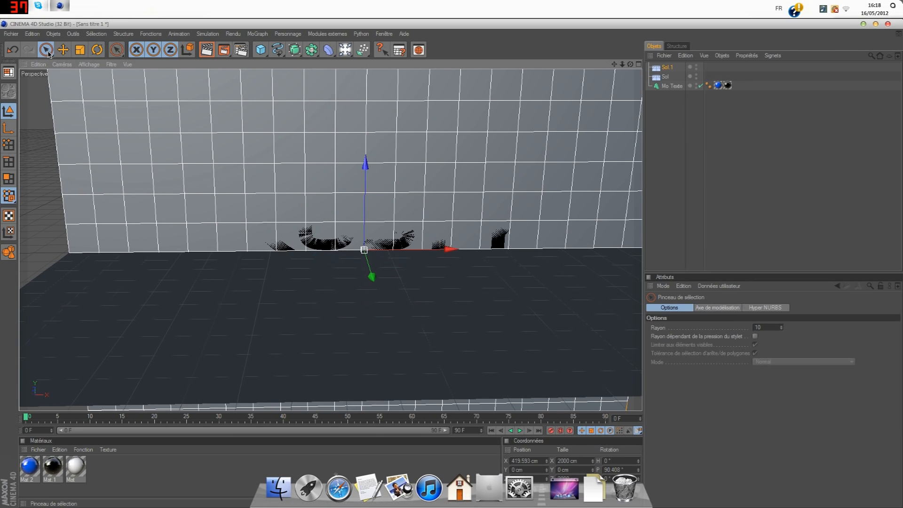
left_click_drag(401, 253, 359, 234)
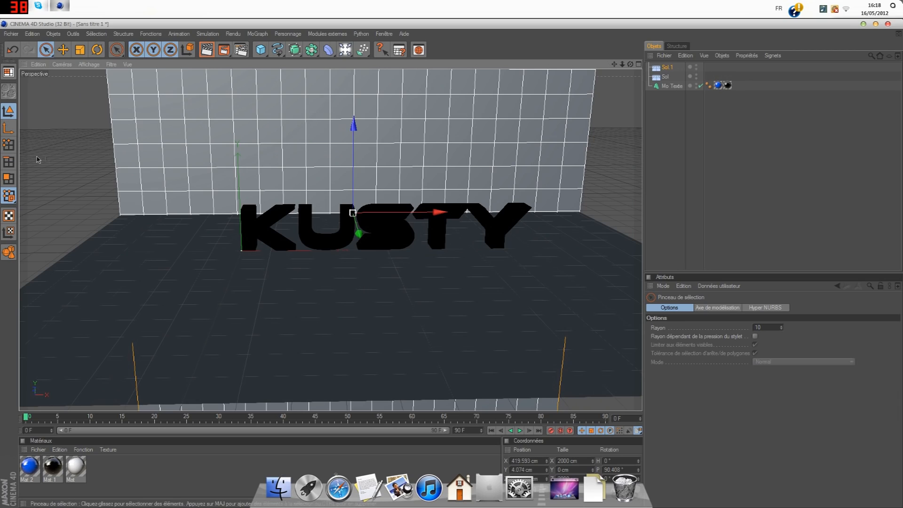
left_click(57, 174)
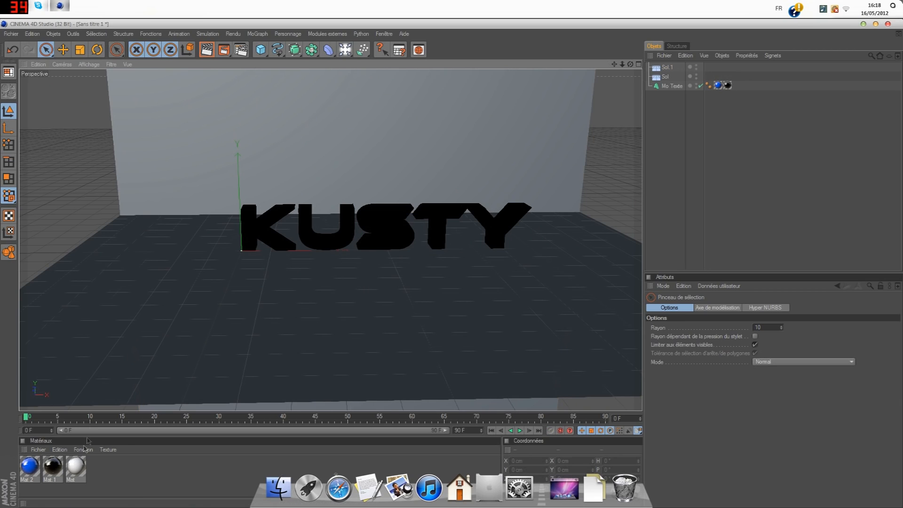
- Apply the white material to both the upright wall and the floor
left_click_drag(80, 475, 95, 406)
left_click_drag(582, 94, 667, 68)
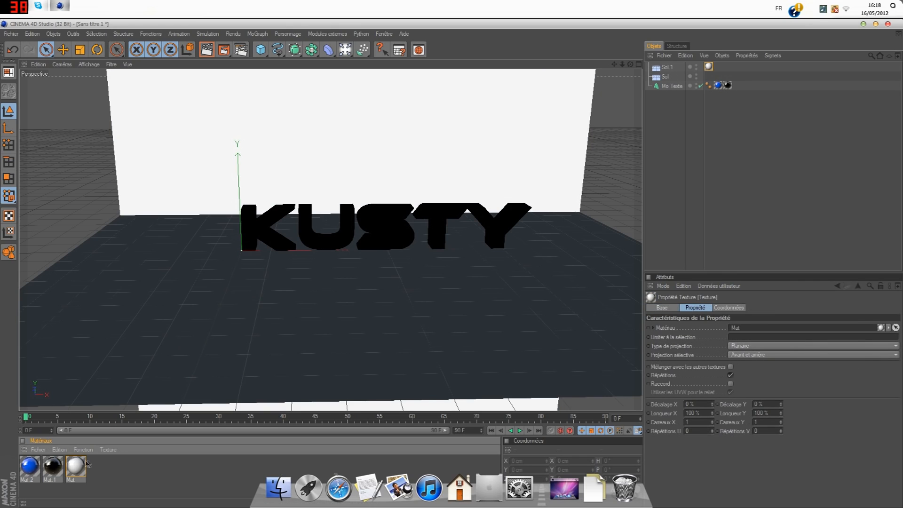
left_click_drag(722, 50, 669, 77)
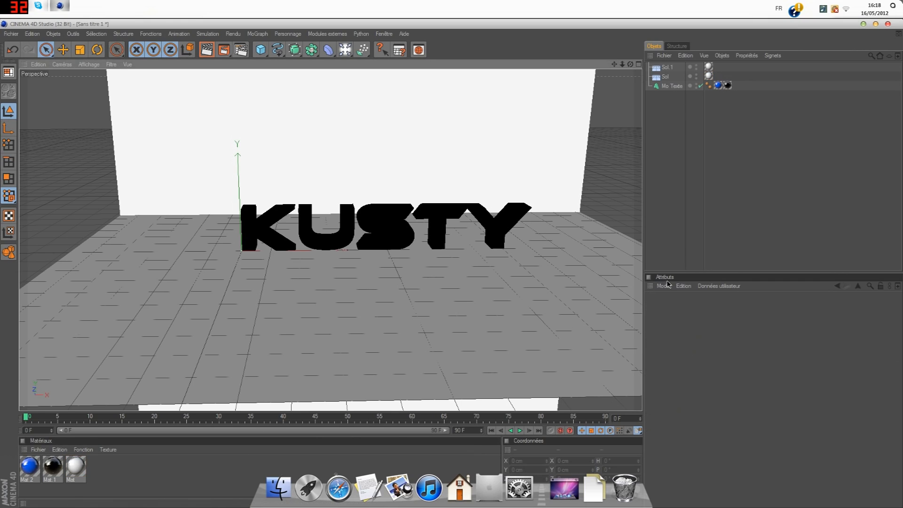
- Break the Kusty text object into 45 random pieces with the Thrausi plugin, and close the plugin window
left_click(363, 223)
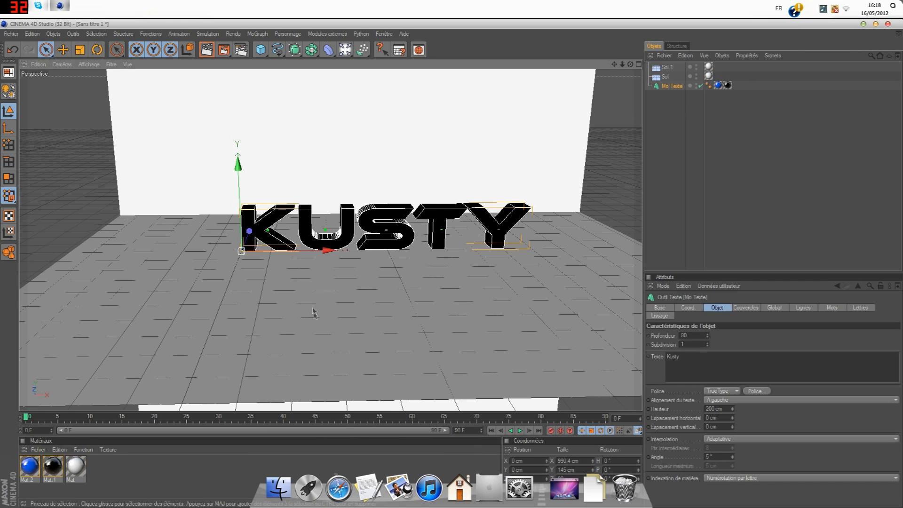
left_click_drag(630, 64, 576, 91)
scroll(442, 222, "up", 3)
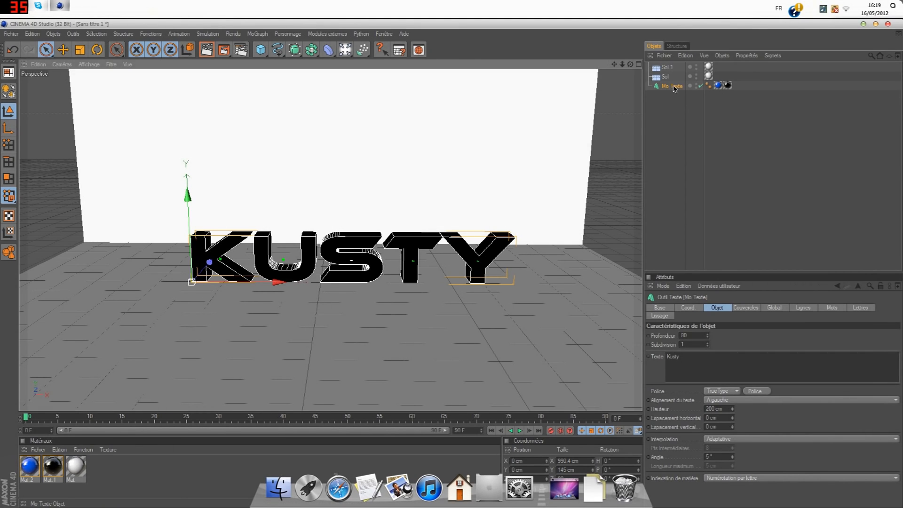
left_click(330, 34)
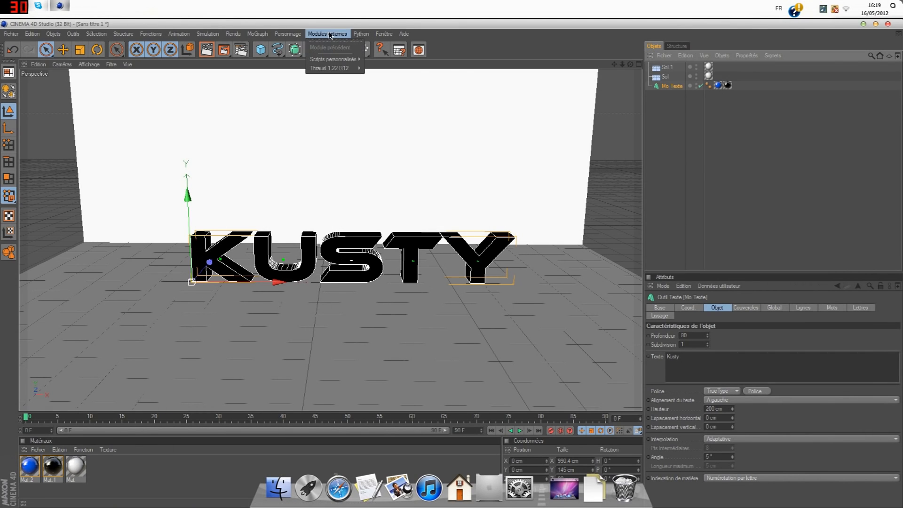
mouse_move(330, 70)
left_click(383, 72)
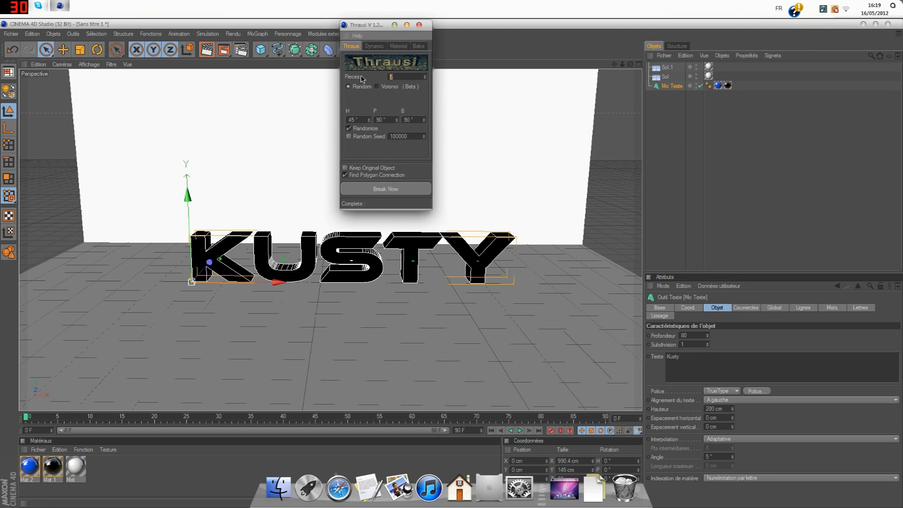
left_click(419, 189)
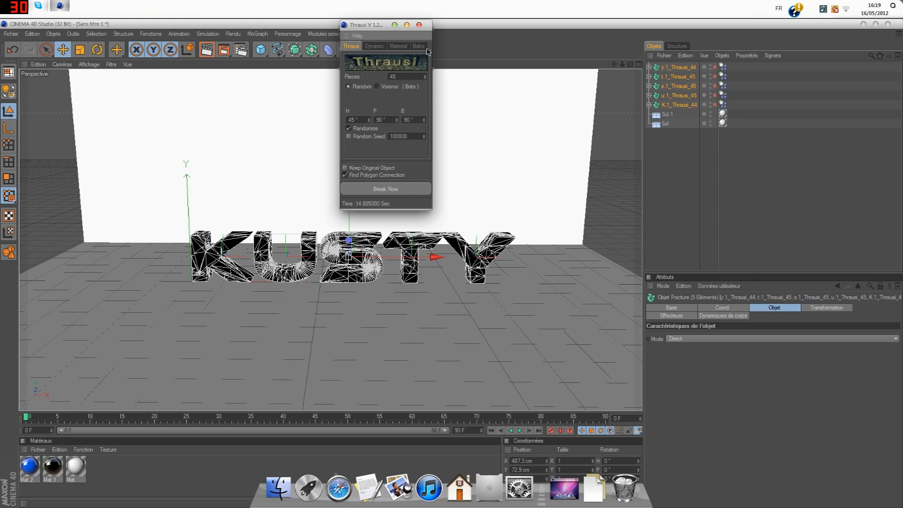
left_click(420, 25)
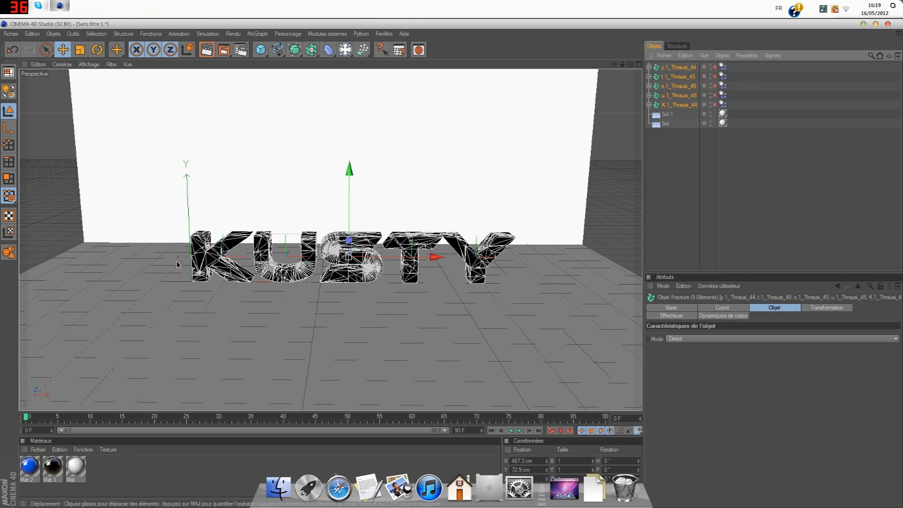
left_click(610, 184)
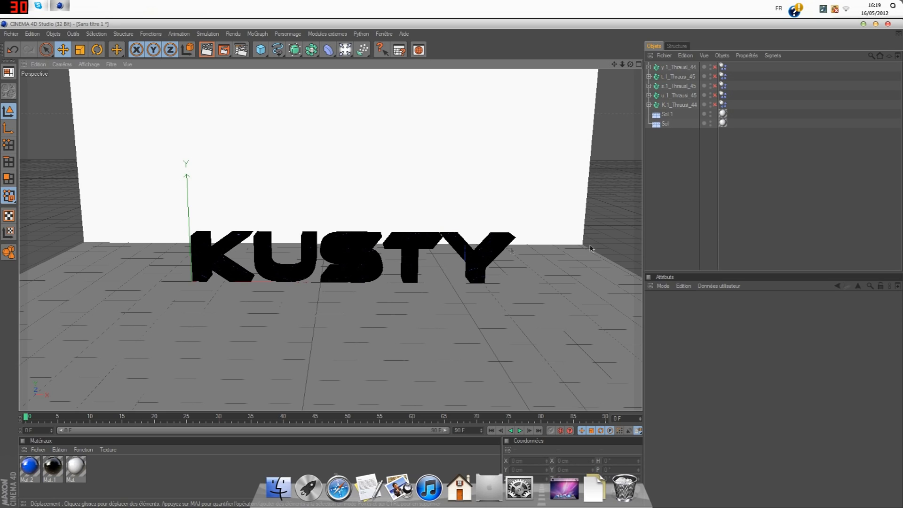
- Reorder the object hierarchy so both floor objects sit above the fractured letters
left_click_drag(672, 117, 667, 68)
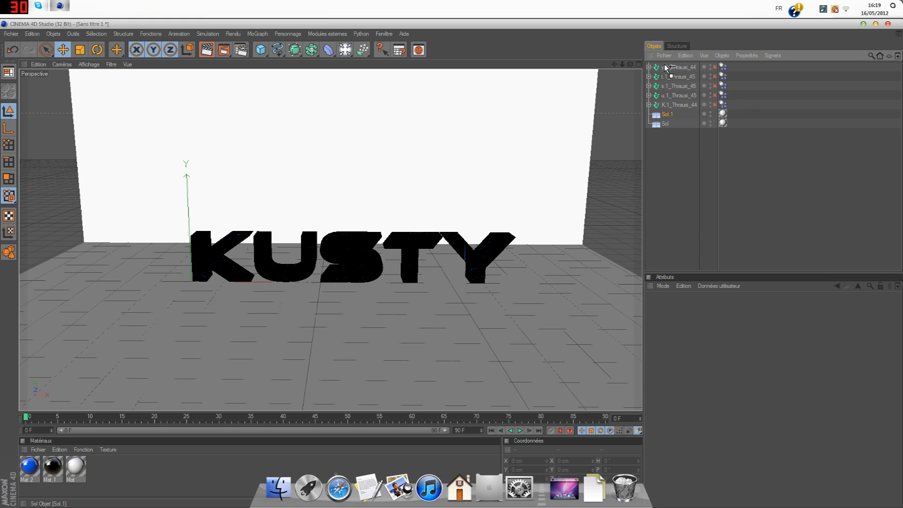
mouse_move(668, 68)
left_mouse_down()
mouse_move(664, 62)
mouse_move(670, 67)
left_mouse_up()
left_click(688, 184)
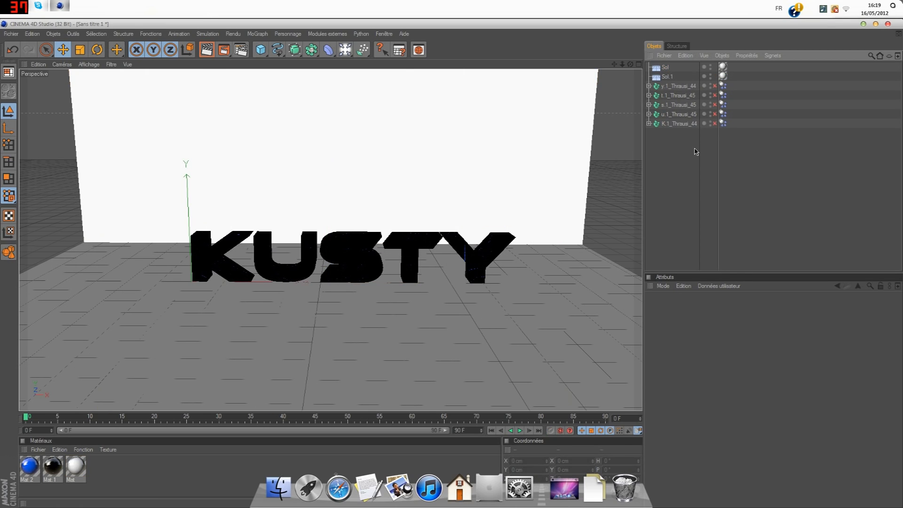
- Add a MoGraph Fracture object, nest all five Thrausi letter objects inside it, and select only the Y letter
left_click(258, 34)
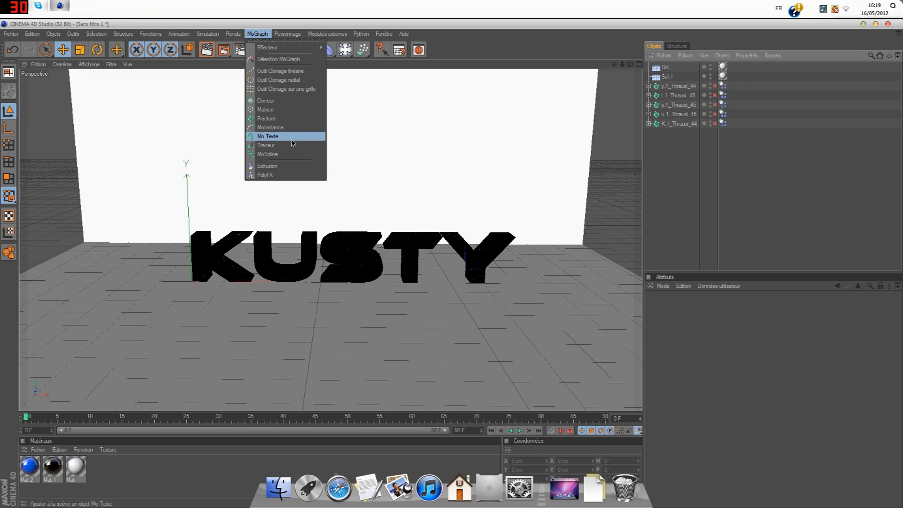
left_click(289, 118)
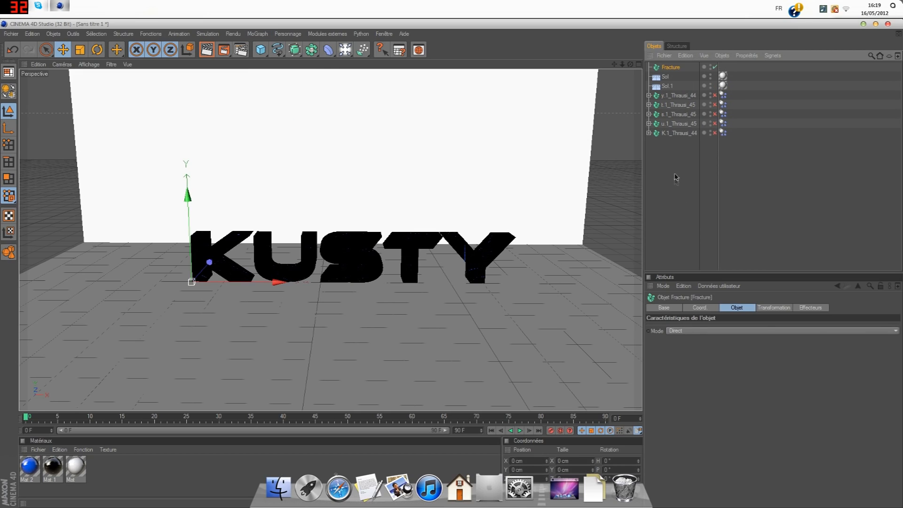
left_click_drag(676, 158, 678, 68)
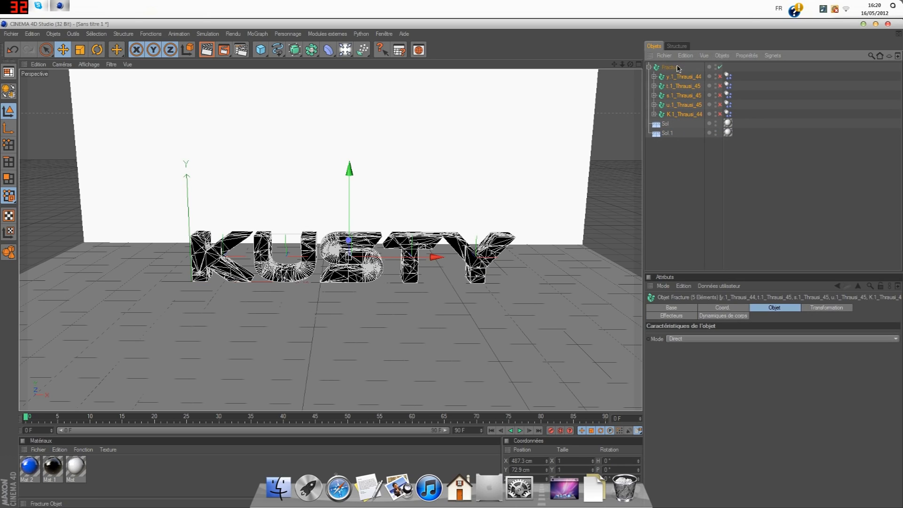
left_click(696, 171)
left_click(687, 81)
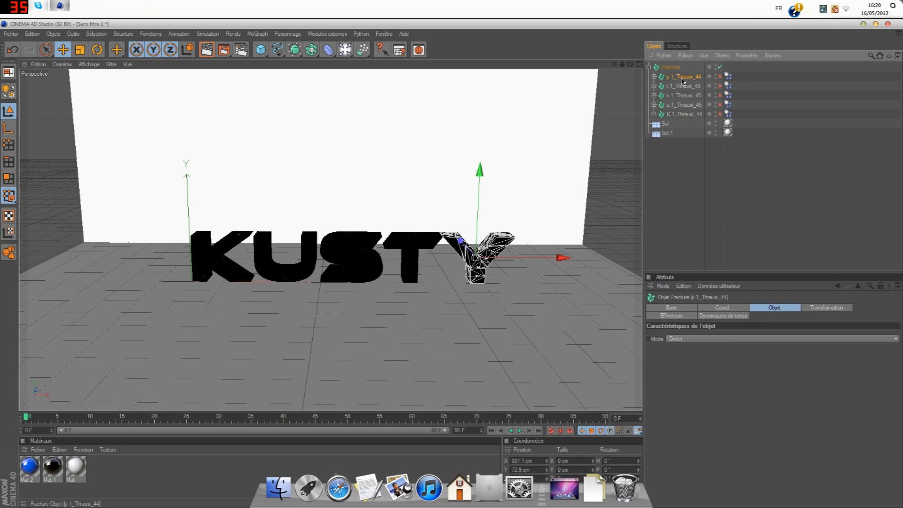
- Rotate the Y letter's heading to about 17° and the T letter's heading to about -20°
left_click(678, 90)
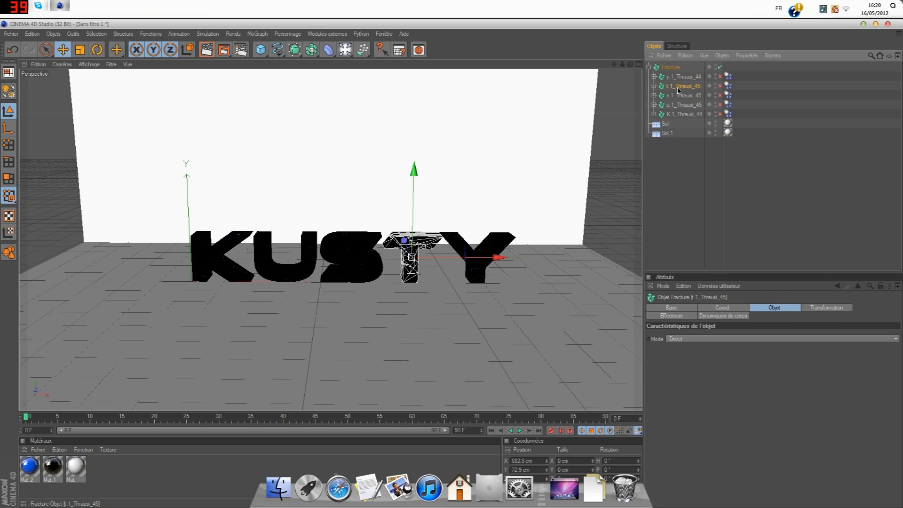
left_click(682, 79)
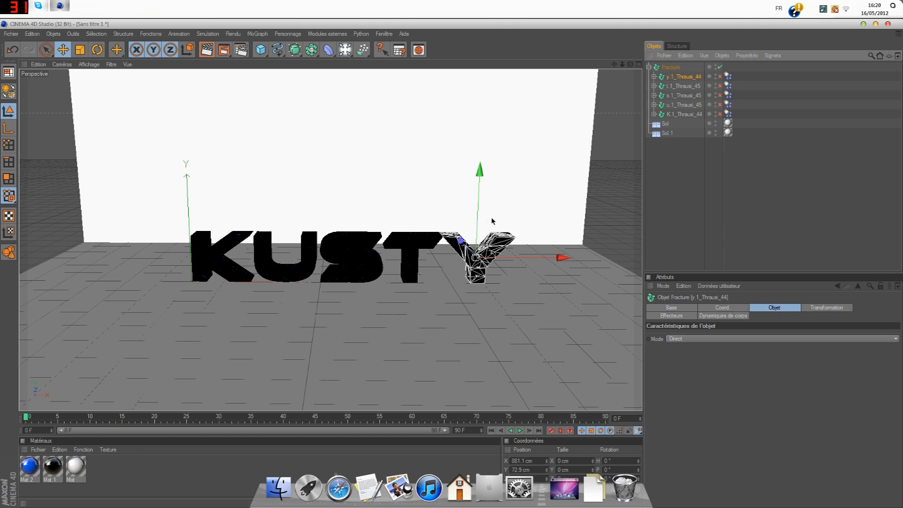
left_click(97, 49)
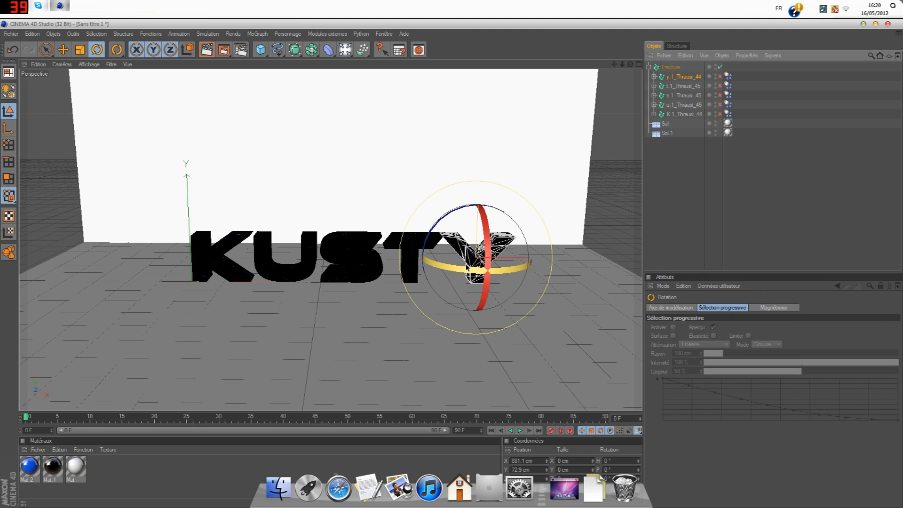
left_click_drag(461, 269, 479, 271)
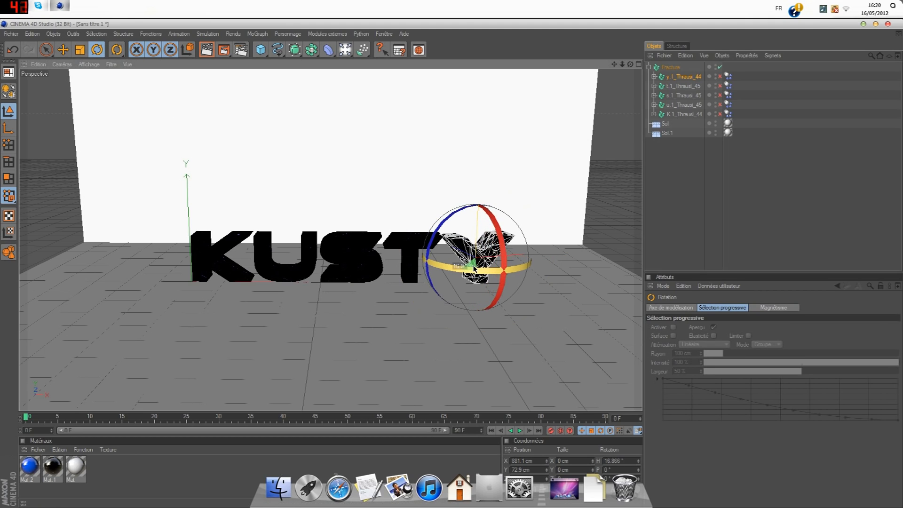
left_click(434, 273)
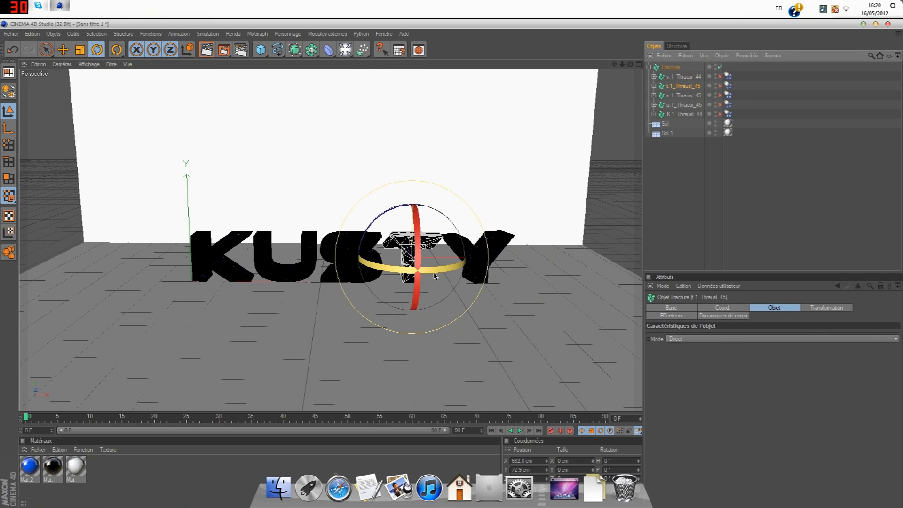
left_click_drag(440, 272, 418, 272)
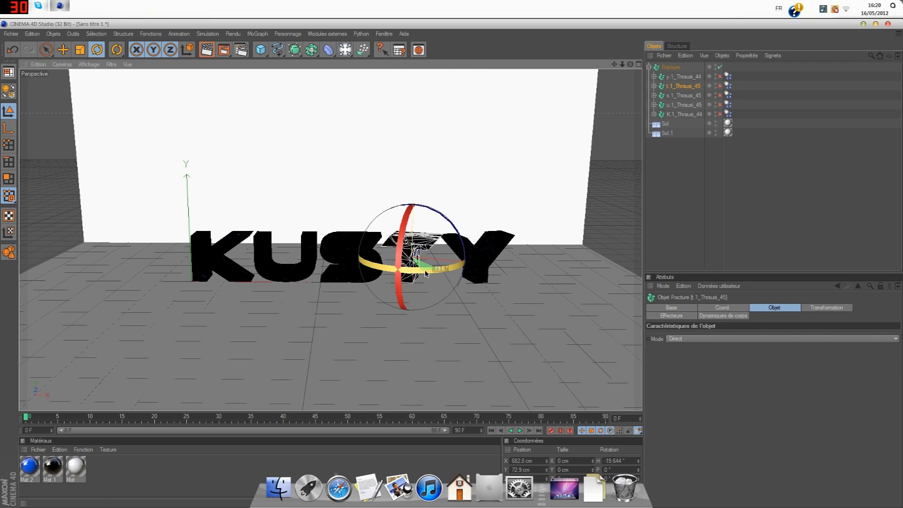
- Turn the S letter slightly around its vertical axis, rotate the U to about -19° and the K to about 19° heading, and deselect everything
left_click(346, 272)
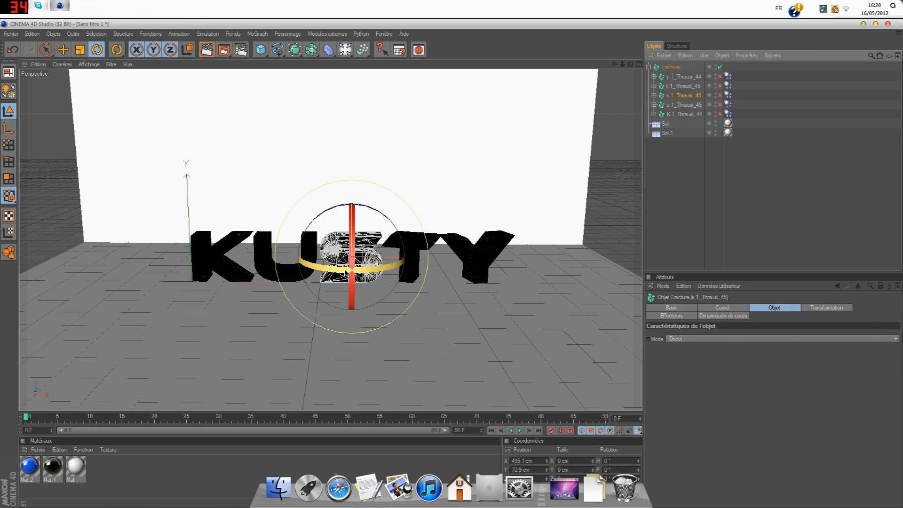
left_click_drag(328, 271, 354, 272)
left_click(313, 266)
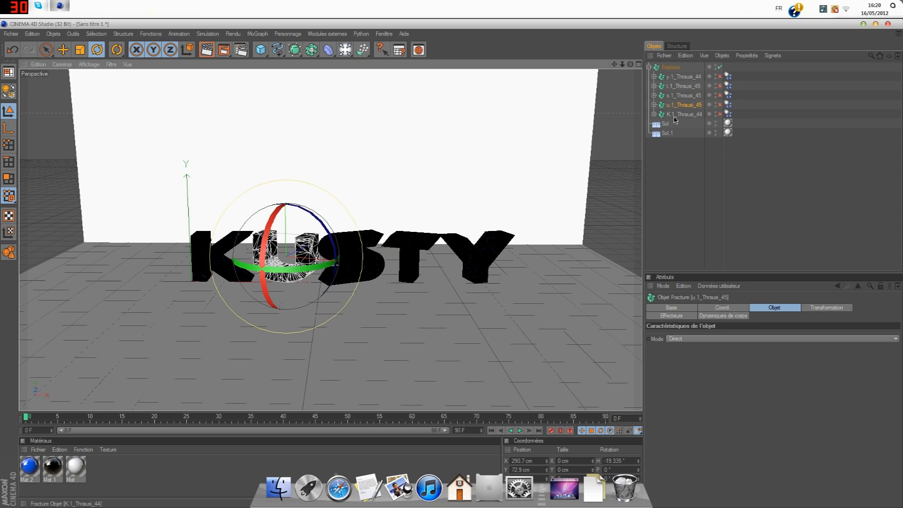
left_click(272, 263)
left_click_drag(272, 264, 238, 273)
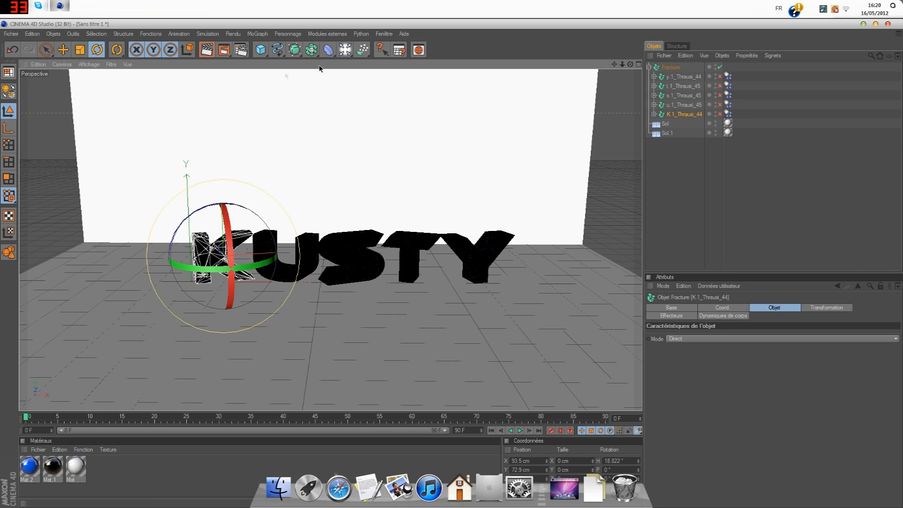
left_click(48, 54)
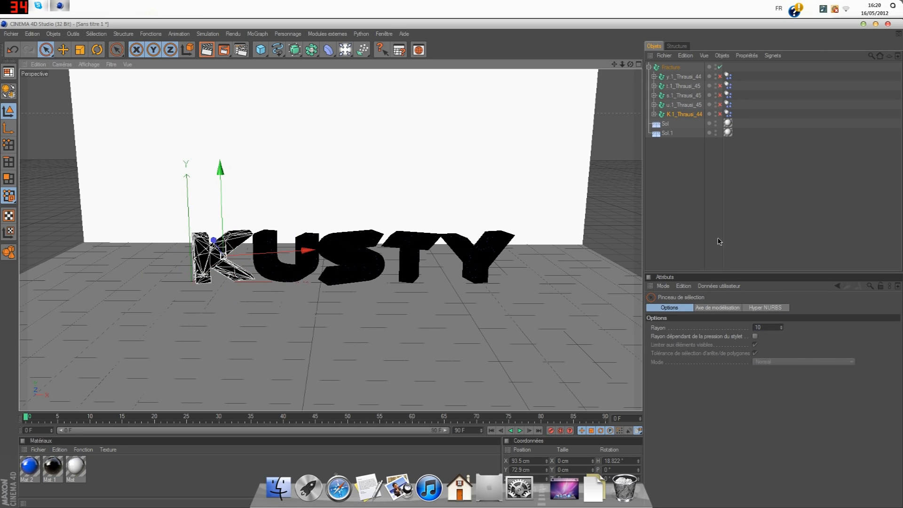
left_click(704, 210)
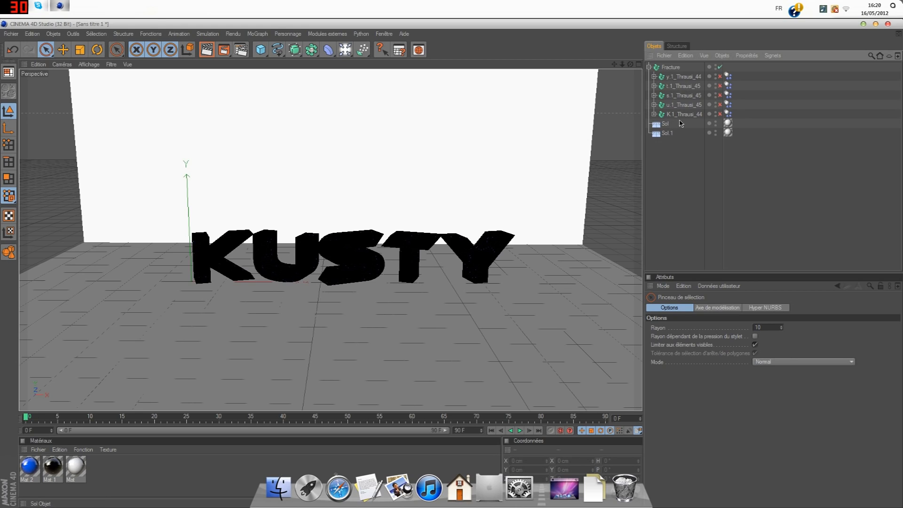
- Move both floor objects above the Fracture object, and remove the five Thrausi letter parents so their pieces sit directly inside Fracture
left_click_drag(661, 126, 672, 64)
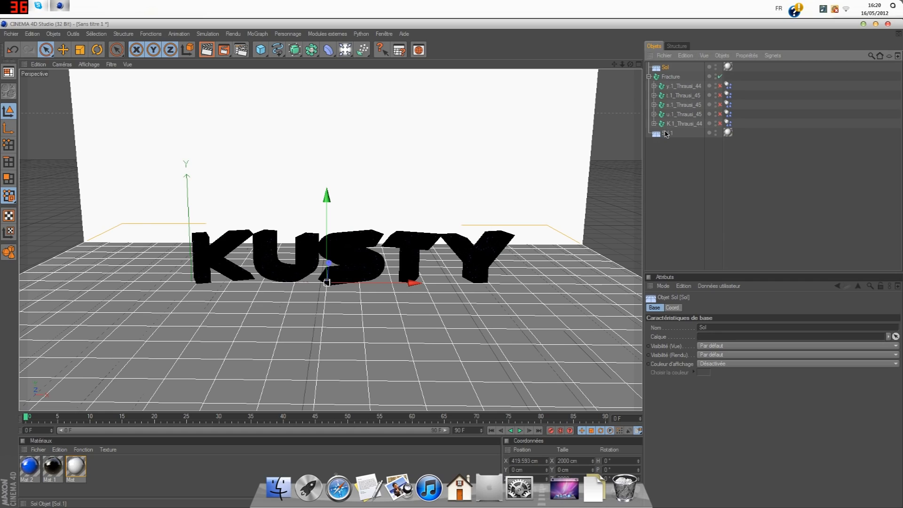
left_click_drag(646, 129, 680, 65)
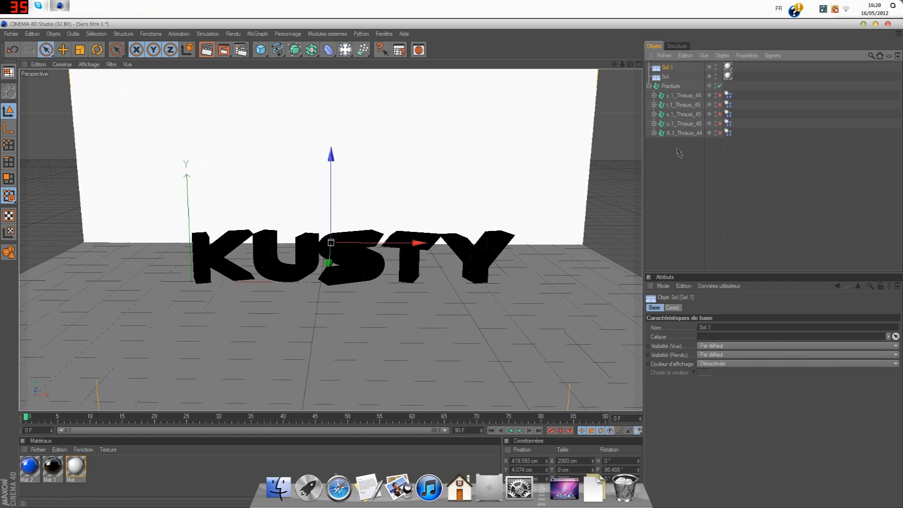
left_click(690, 86)
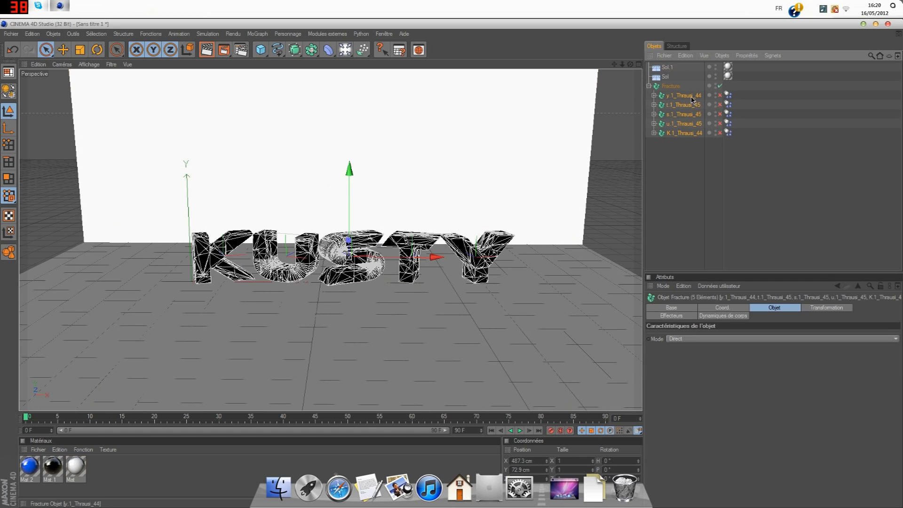
left_click(722, 56)
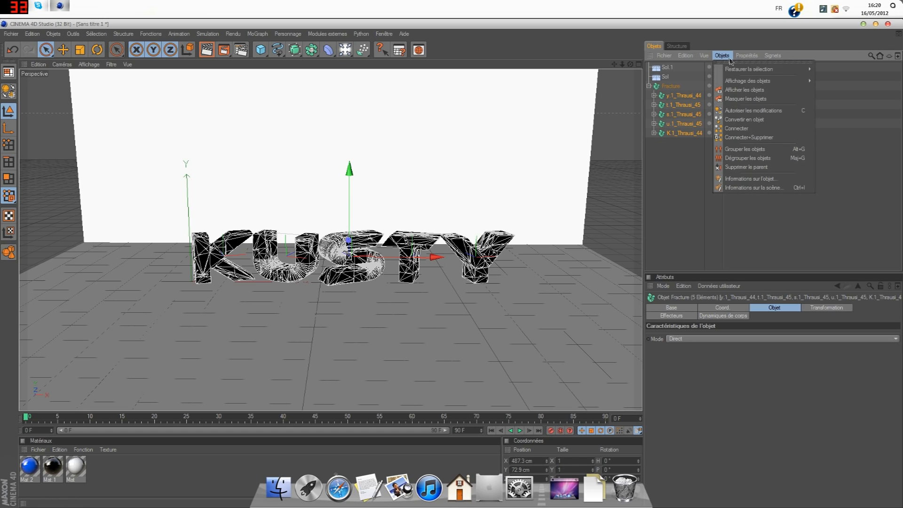
left_click(746, 167)
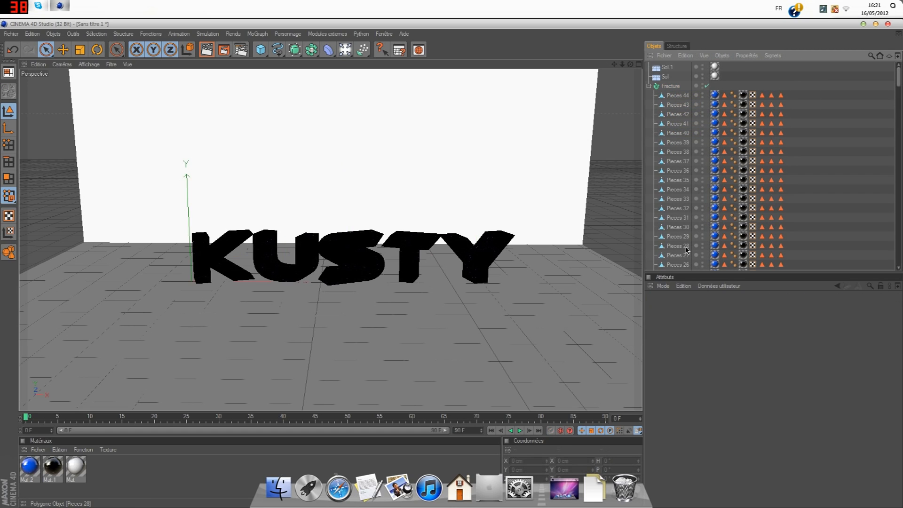
scroll(722, 210, "down", 7)
scroll(723, 203, "down", 3)
scroll(723, 203, "up", 5)
scroll(729, 200, "down", 2)
scroll(730, 202, "down", 3)
scroll(731, 203, "up", 8)
- Collapse the Fracture hierarchy and raise the whole text to a Y position of about 133 cm
left_click(650, 88)
left_click(676, 90)
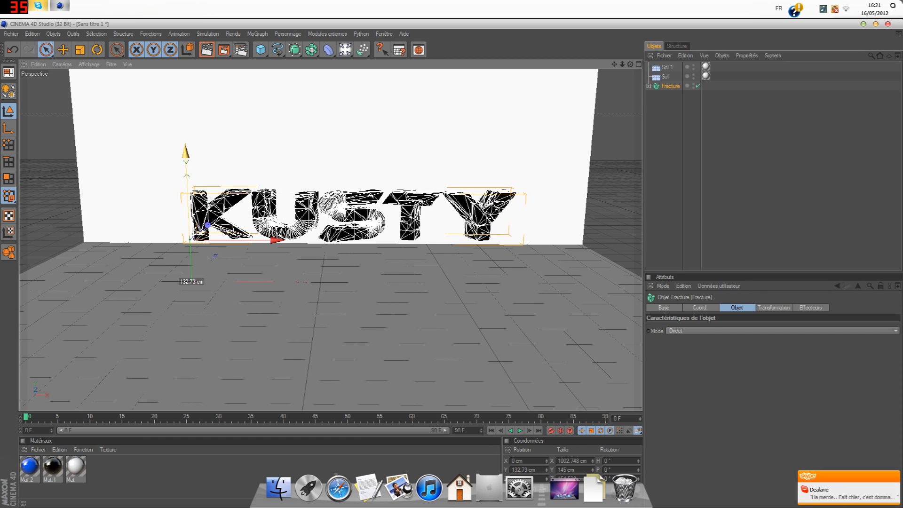
left_click(893, 477)
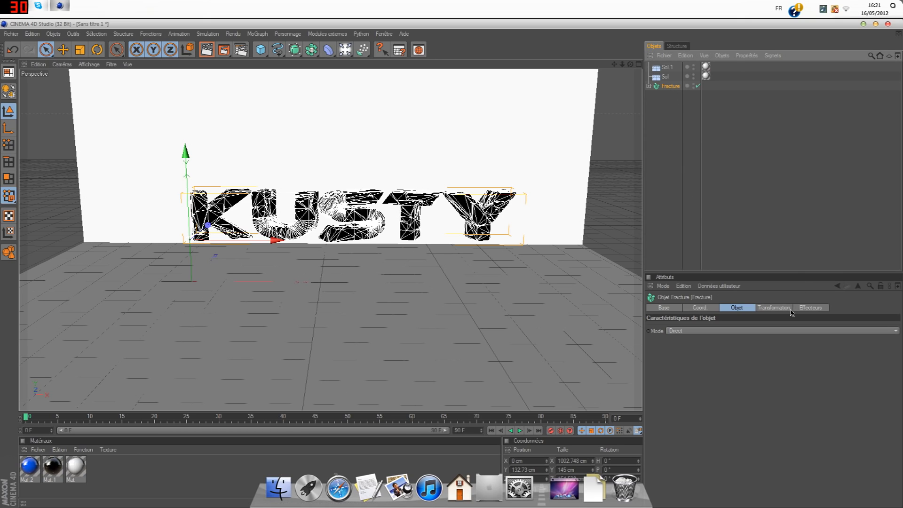
- Set the Fracture object's transformation to 9° heading rotation, 0.7 Y scale and 0.67 Z scale
left_click(790, 308)
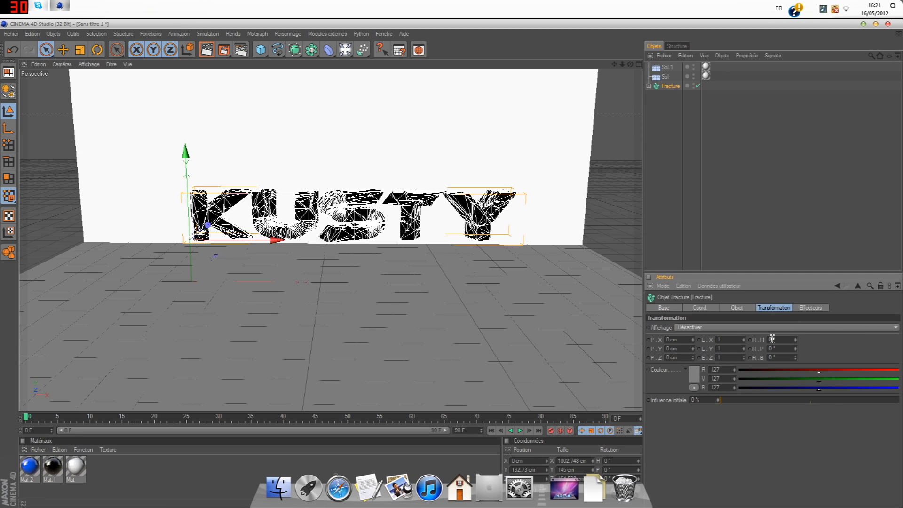
type("9")
left_click(861, 349)
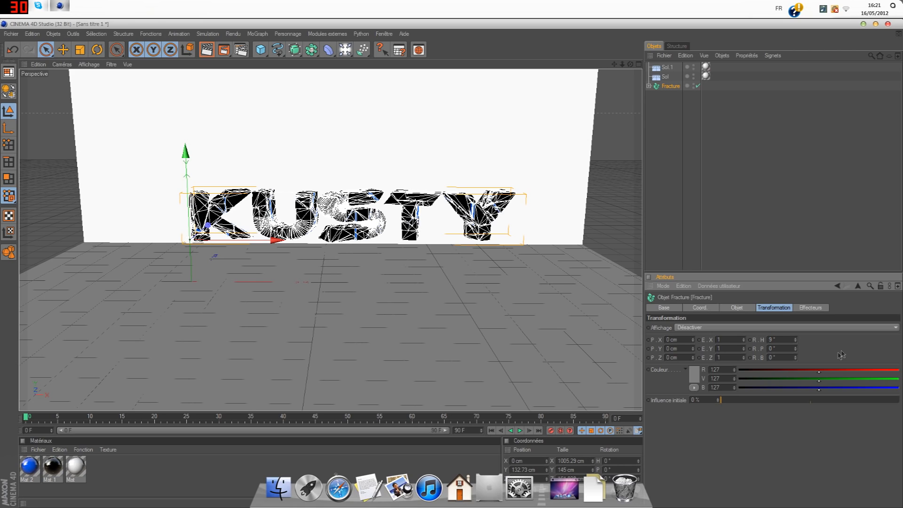
left_click(744, 351)
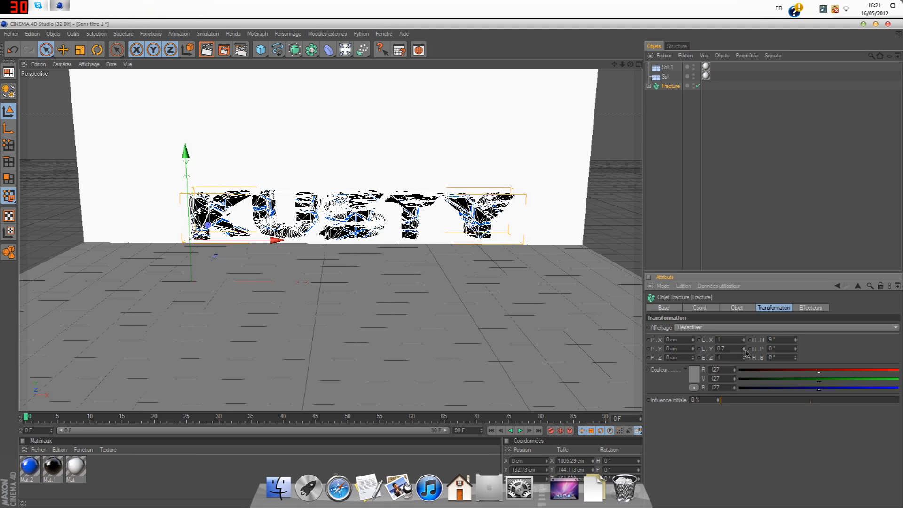
left_click(744, 359)
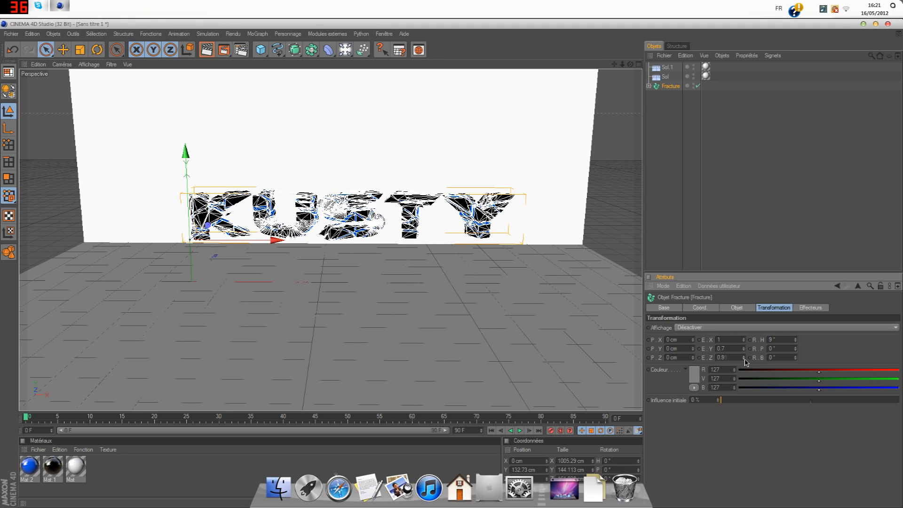
left_click(744, 359)
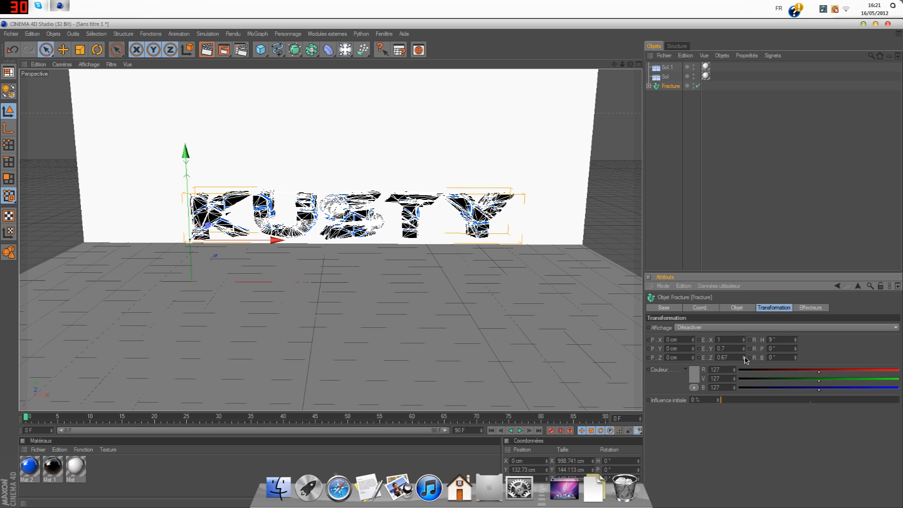
- Deselect the text and render the perspective view to preview the shattered letters and their floor reflection
left_click(609, 188)
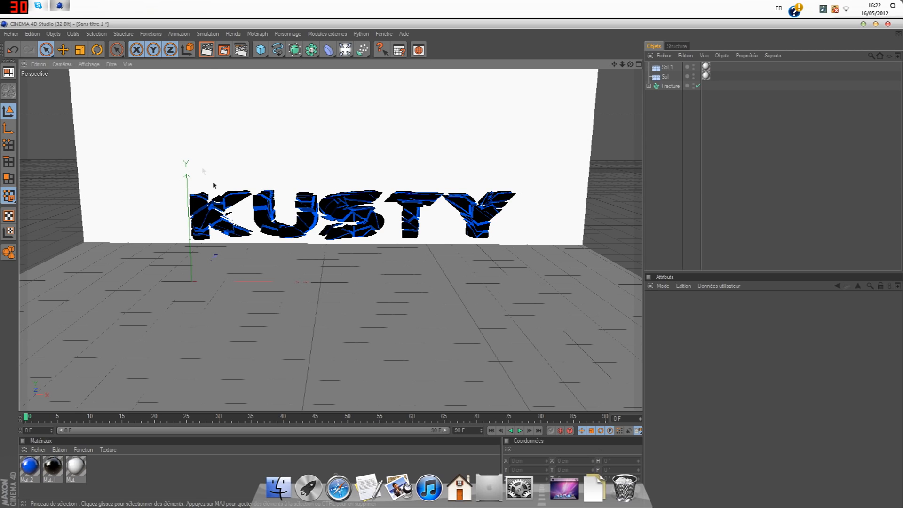
left_click(210, 54)
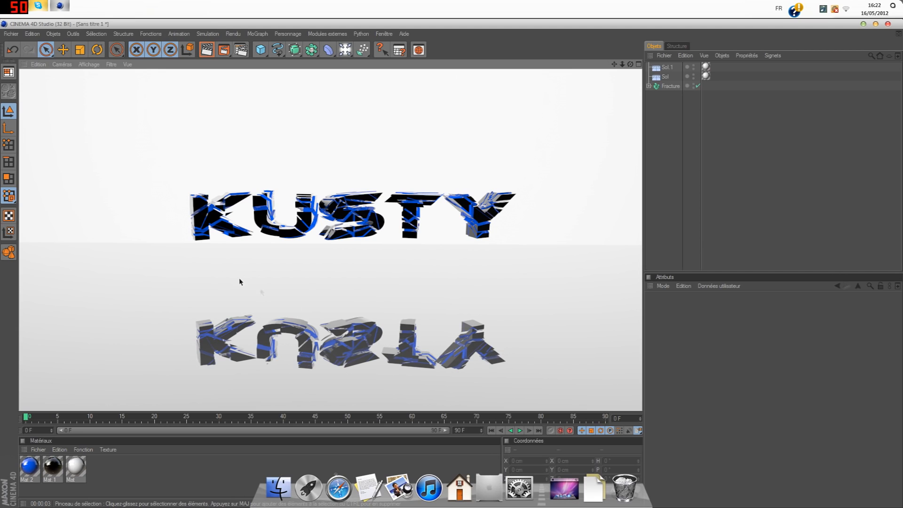
left_click(220, 160)
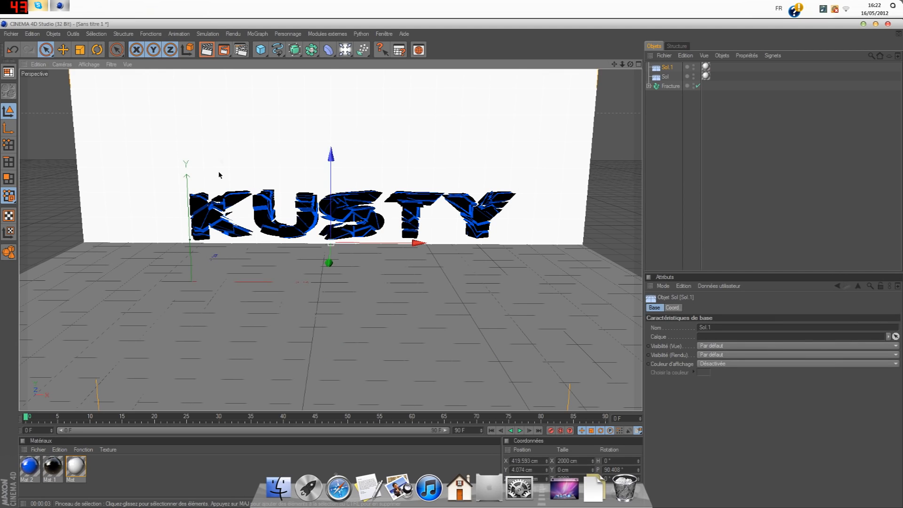
- Add a MoGraph Simple (Plain) effector to the Fracture object
left_click(671, 86)
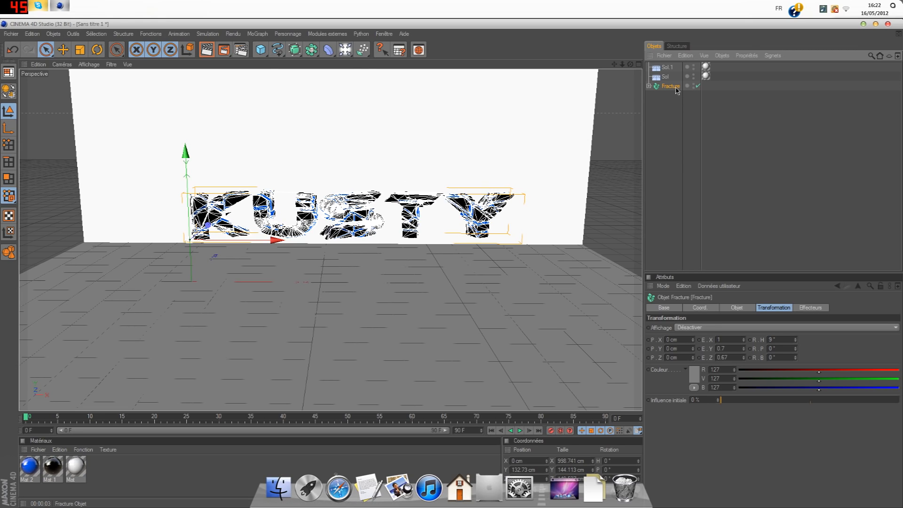
left_click(258, 33)
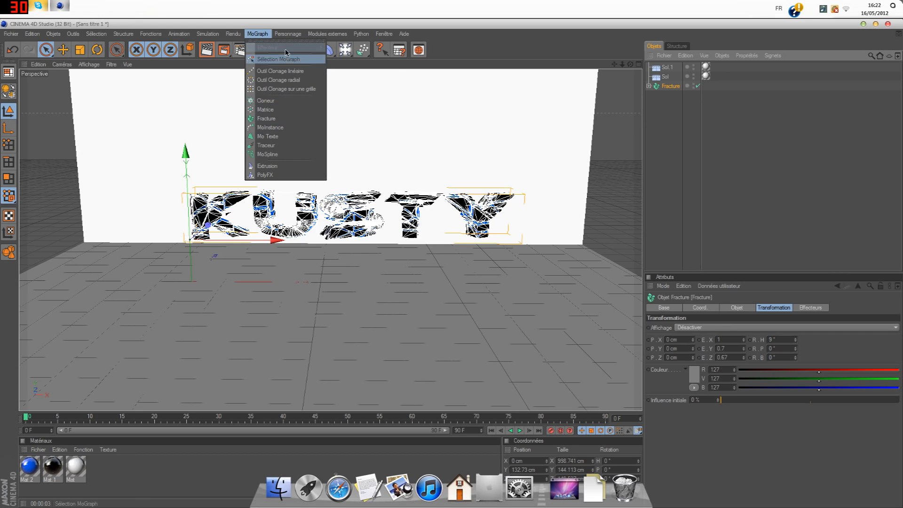
mouse_move(287, 47)
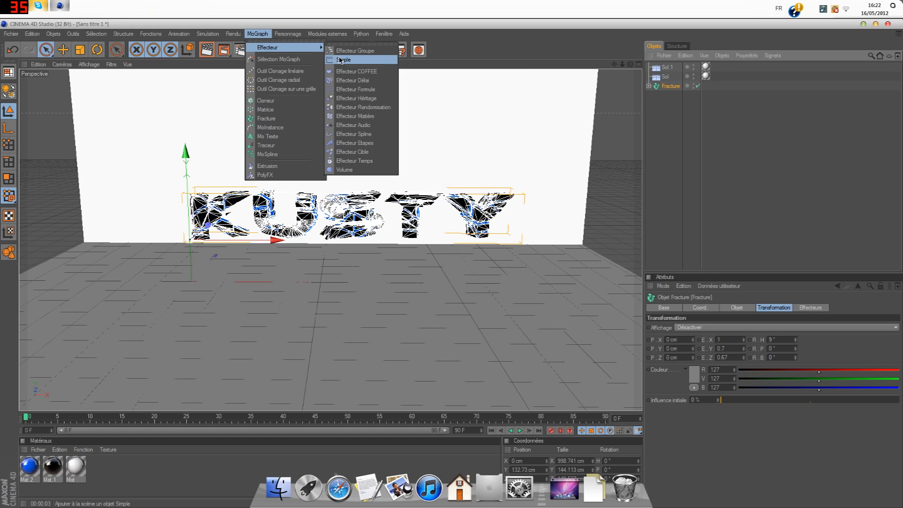
left_click(340, 60)
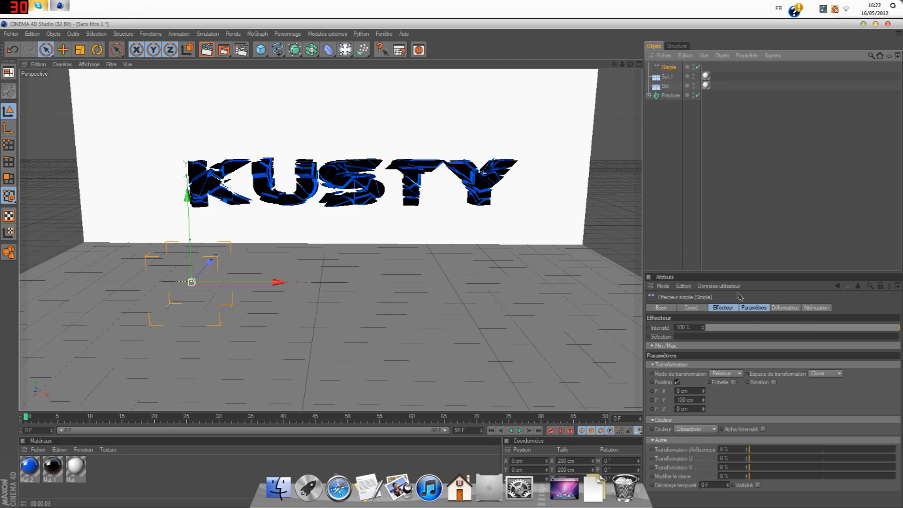
- Set the Simple effector's transformation mode to Absolue and enable its scale, rotation and uniform scale parameters
left_click(754, 308)
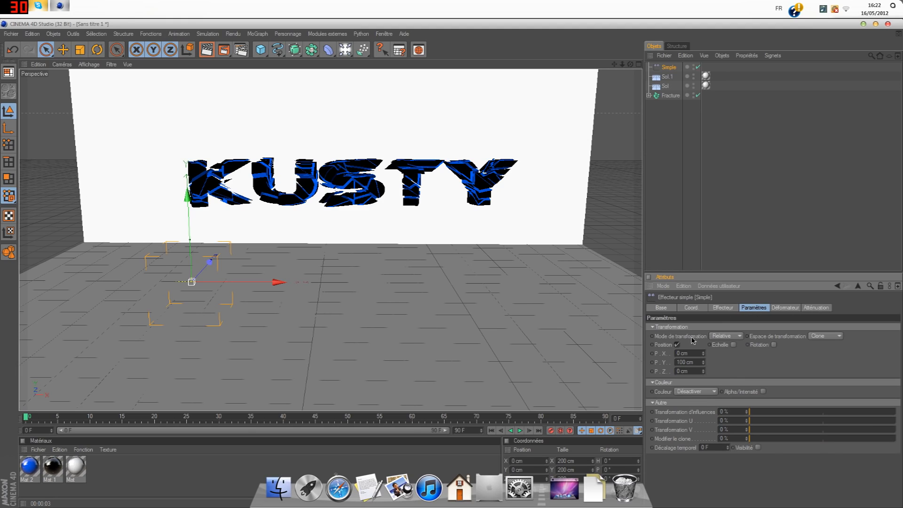
left_click(727, 337)
left_click(725, 355)
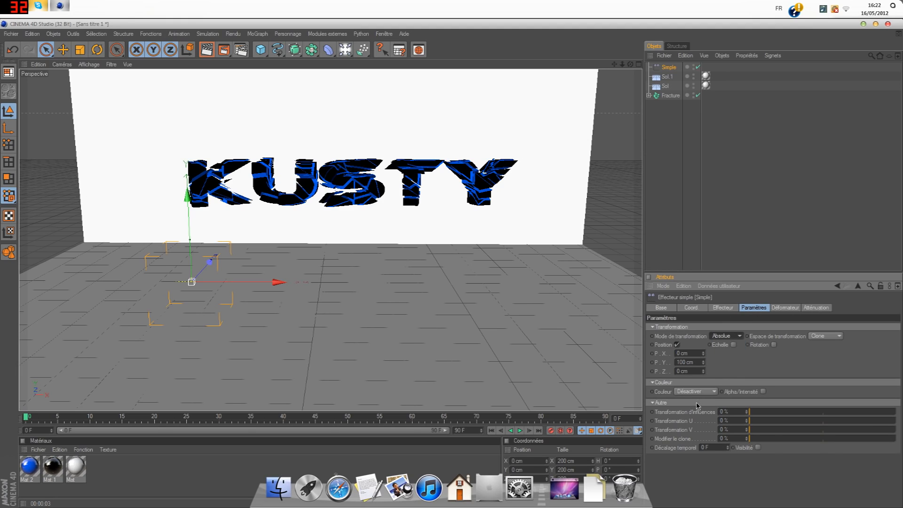
left_click(735, 346)
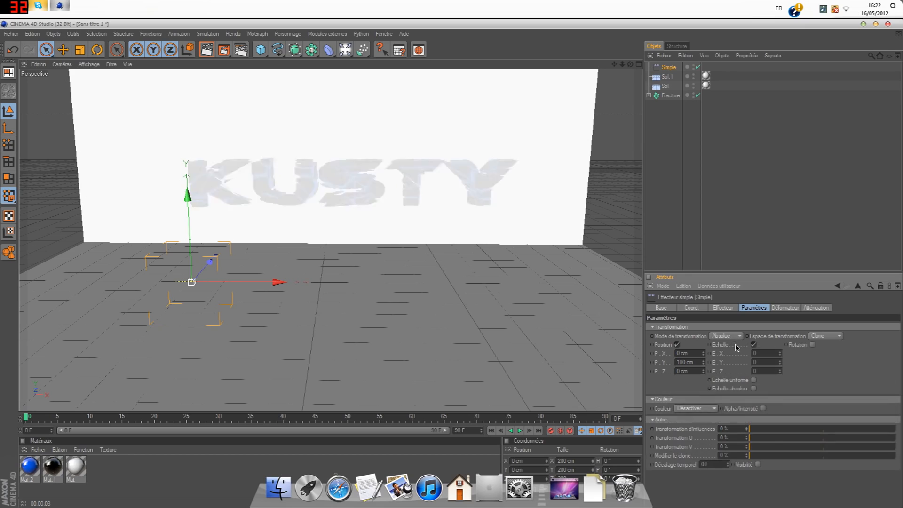
left_click(812, 345)
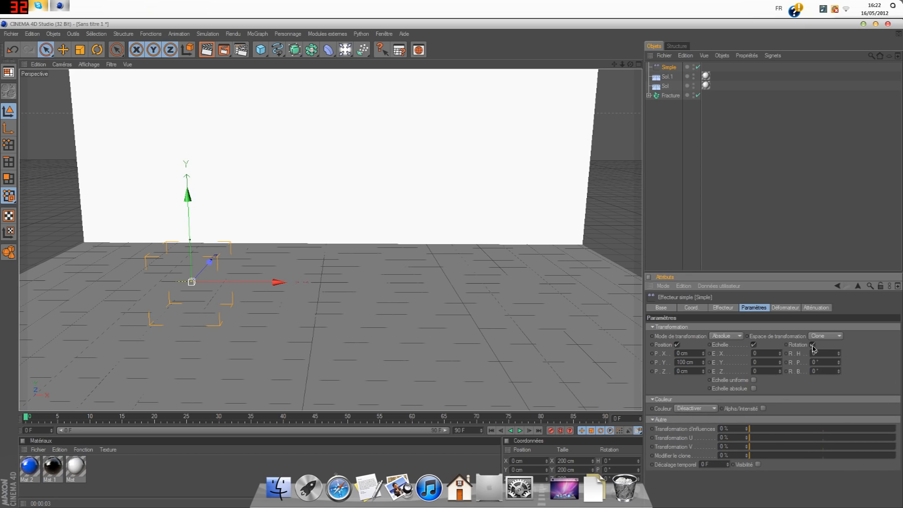
left_click(754, 379)
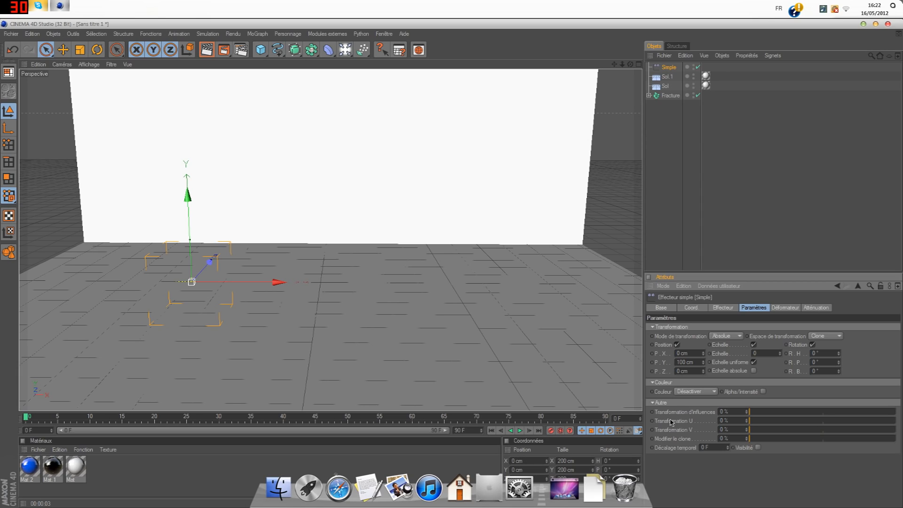
- Set the Simple effector's Y position transformation to 0 cm and its own heading rotation coordinate to 90°
left_click_drag(685, 363, 666, 363)
type("0")
left_click(693, 308)
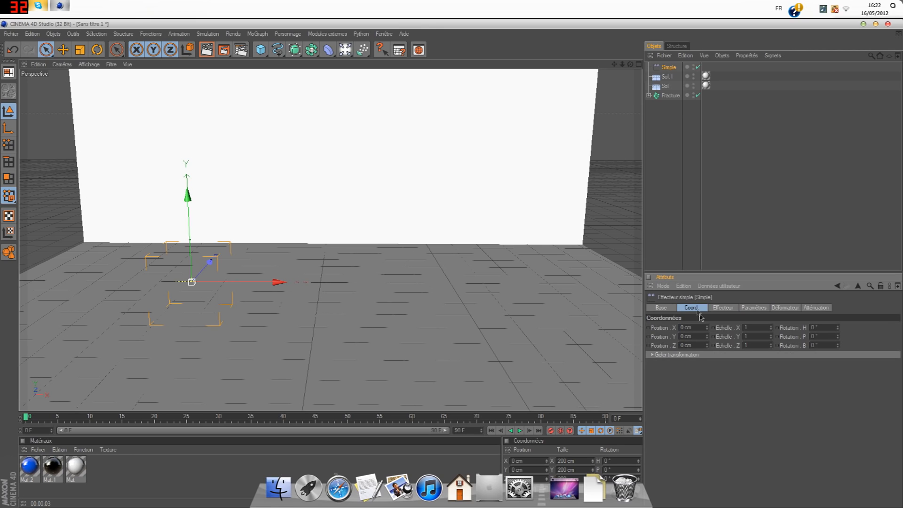
left_click_drag(815, 328, 806, 331)
type("90")
key("Return")
- Give the Simple effector a Linéaire falloff shape and set its attenuation to 100%
left_click(815, 309)
left_click(696, 327)
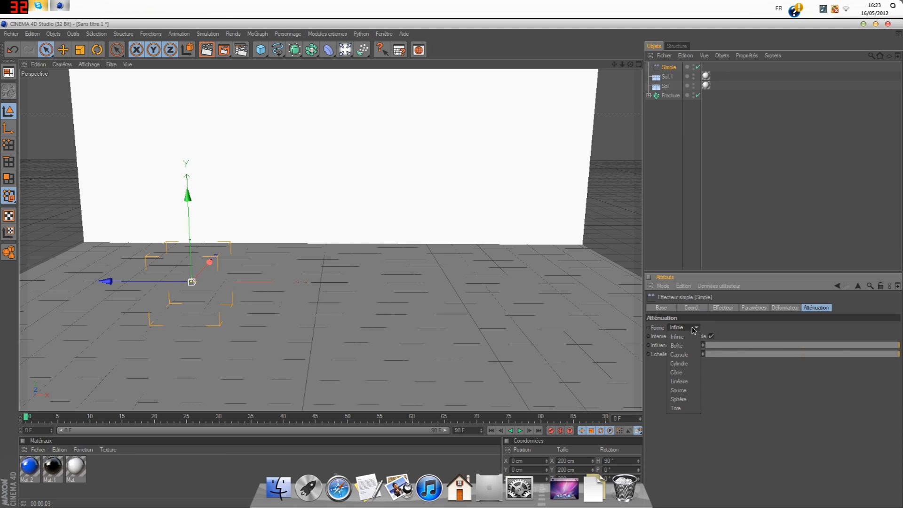
left_click(683, 381)
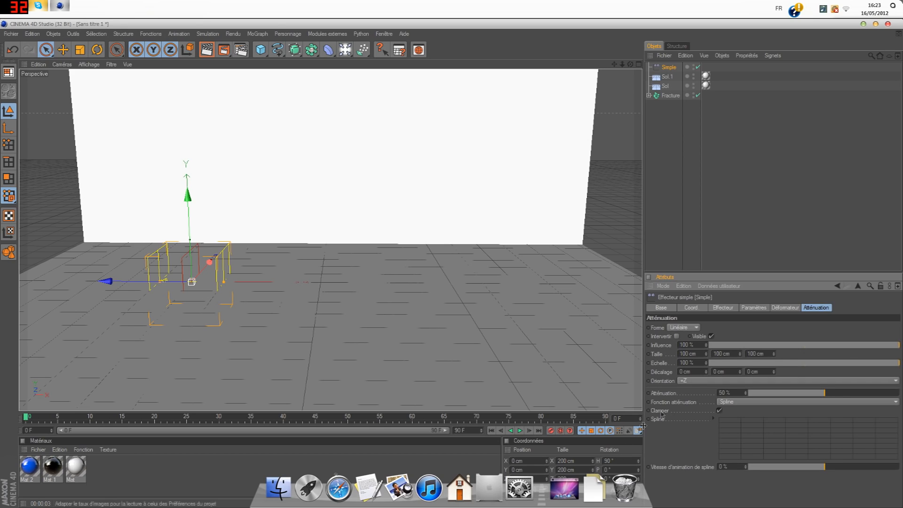
left_click(823, 394)
left_click_drag(823, 395, 901, 398)
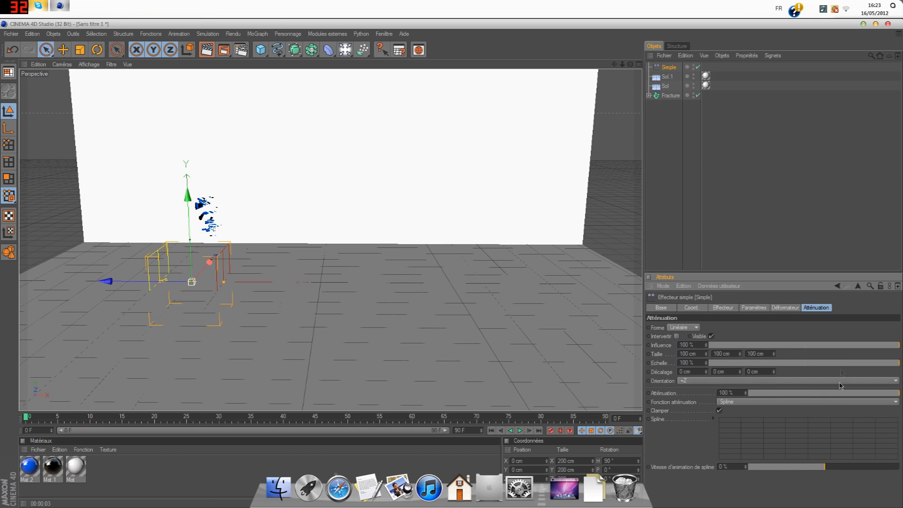
- Slide the effector past the letters to test its falloff, and place it before the text at X about -272 cm
left_click(755, 308)
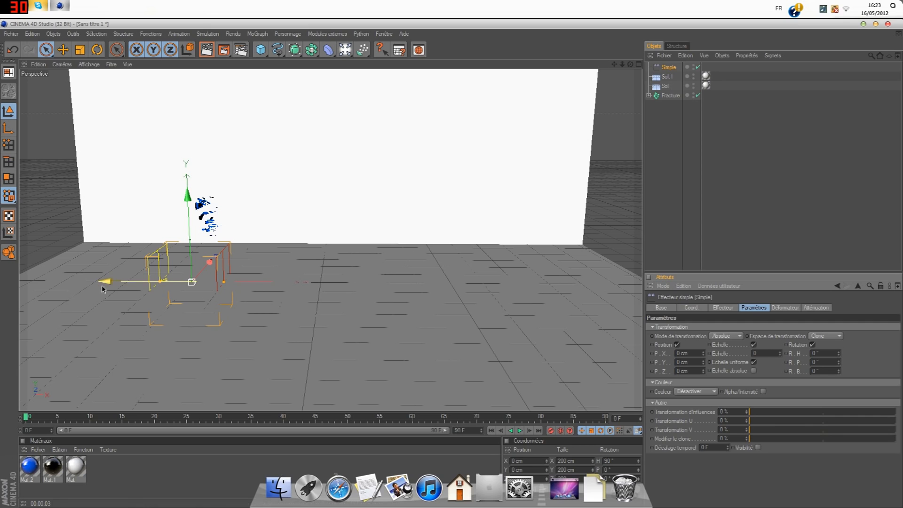
left_click_drag(105, 281, 497, 283)
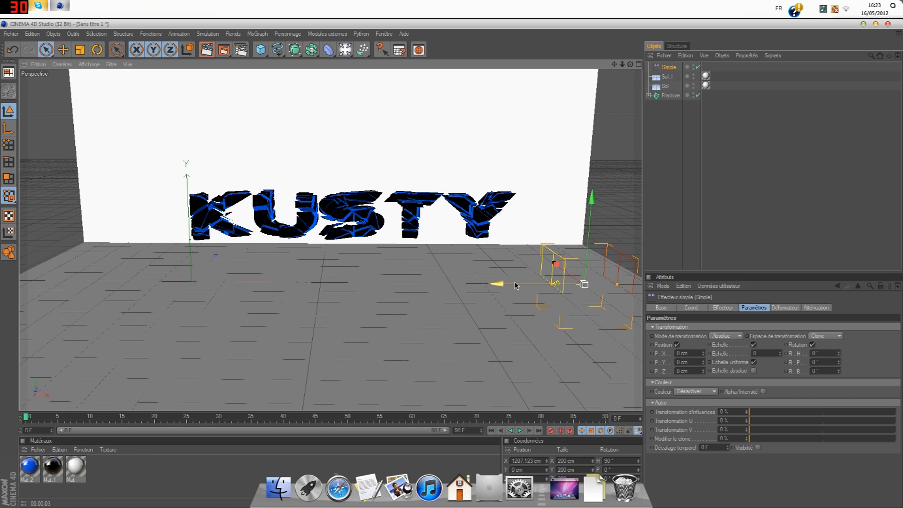
left_click_drag(516, 286, 24, 281)
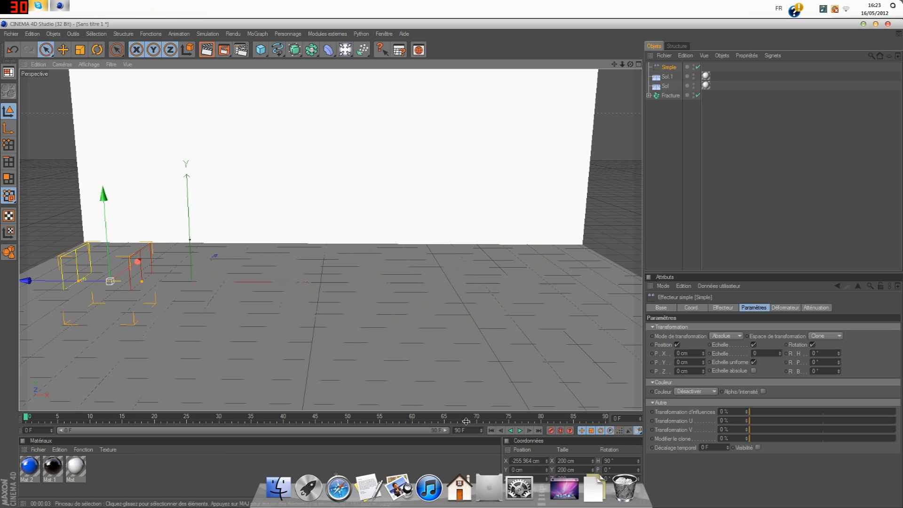
left_click_drag(34, 283, 29, 283)
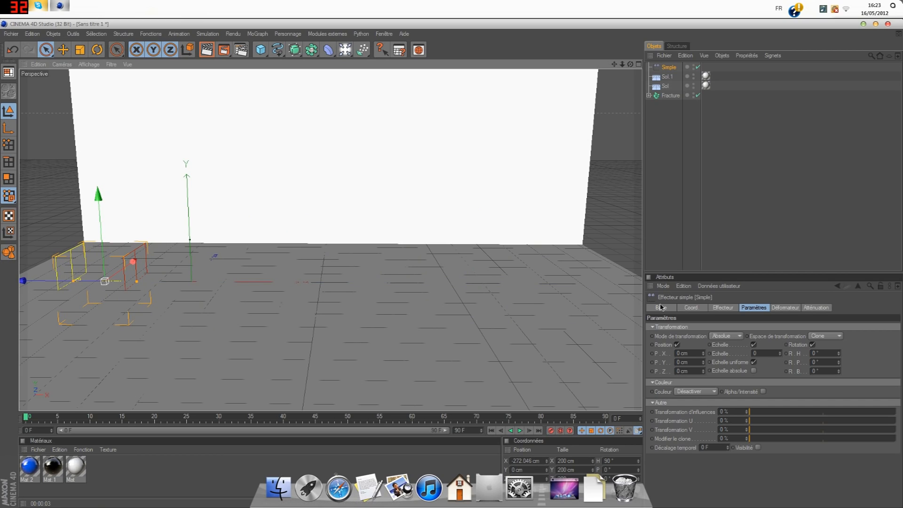
- Set the Simple effector's uniform scale transformation to -3.46
left_click(780, 355)
left_click_drag(780, 359, 780, 359)
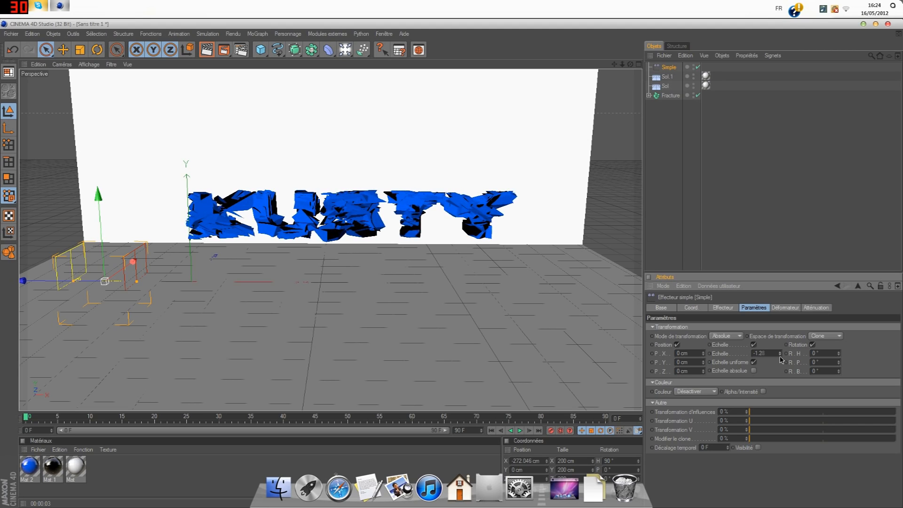
left_click_drag(781, 360, 781, 360)
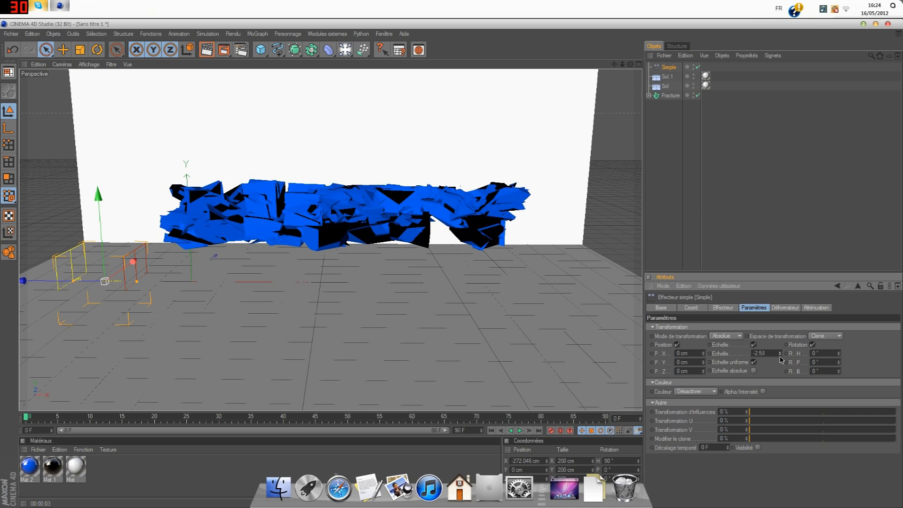
left_click_drag(782, 360, 781, 360)
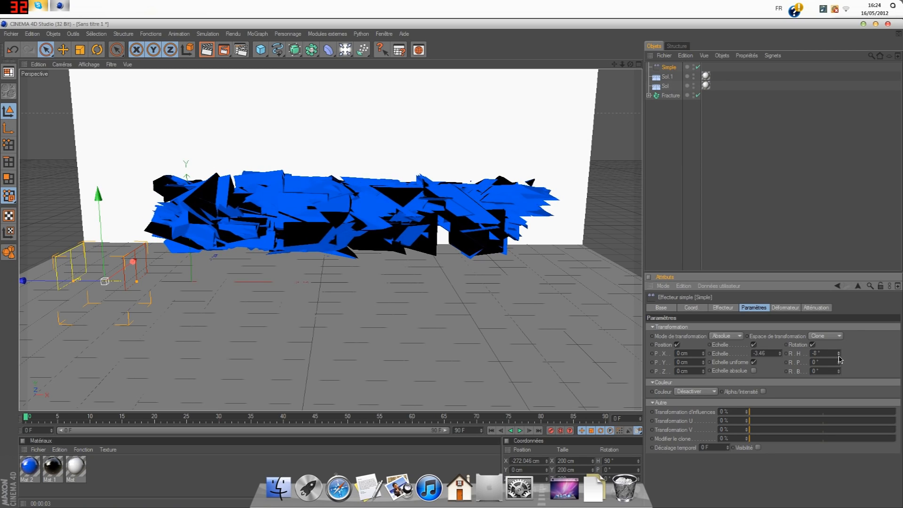
- Set the Simple effector's rotation transformation to -143° heading, -213° pitch and -44° bank
left_click_drag(840, 359, 840, 359)
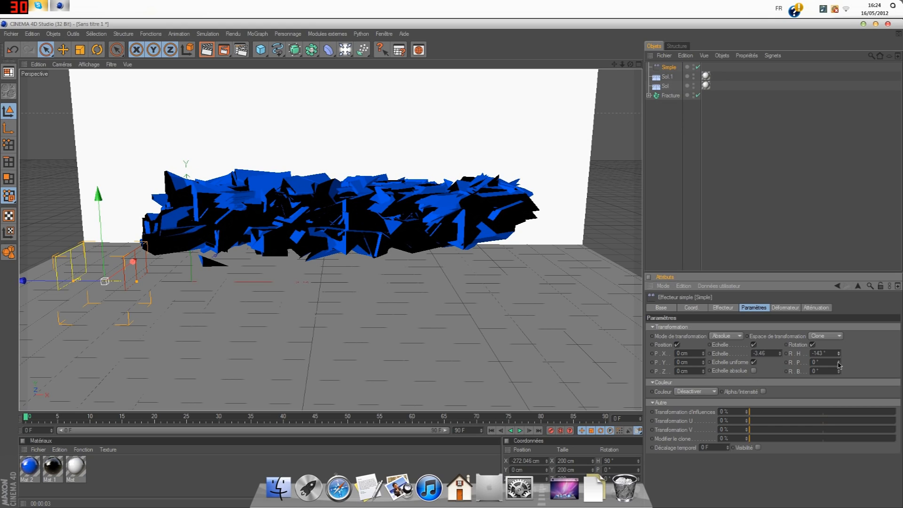
left_click_drag(840, 365, 839, 364)
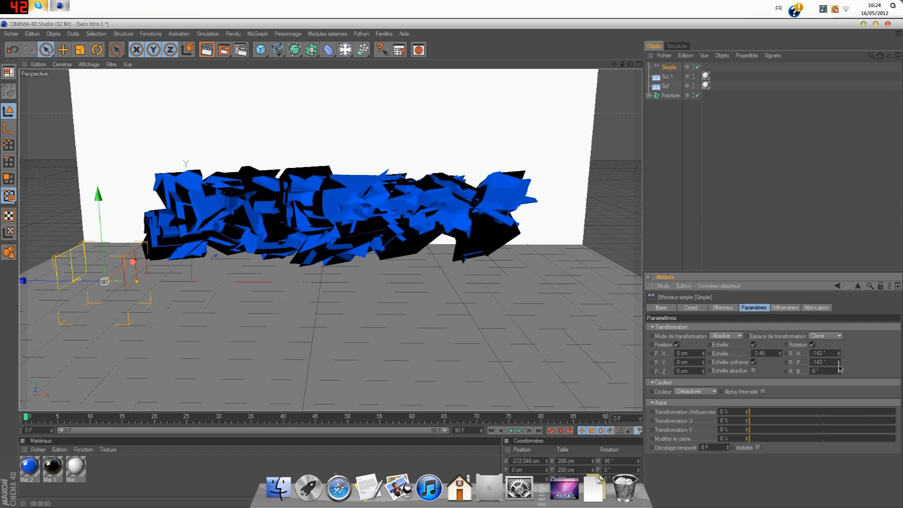
left_click_drag(841, 368, 841, 377)
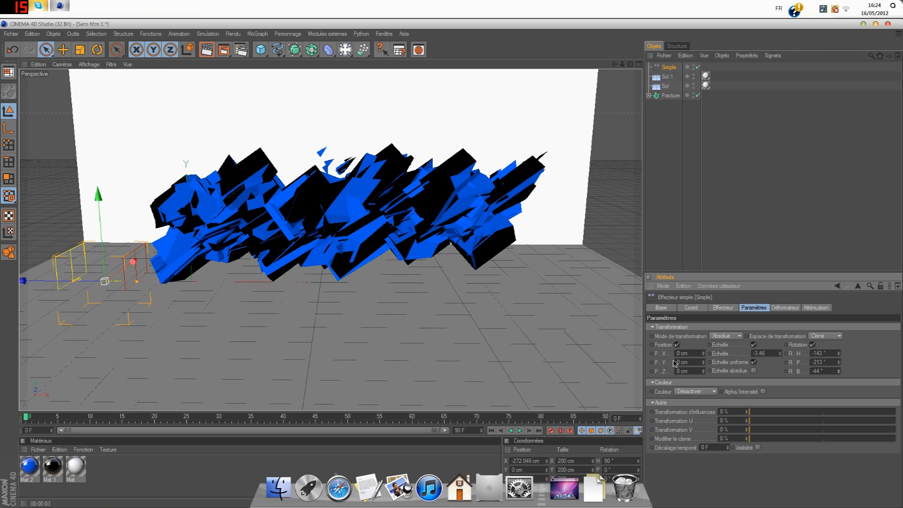
- Set the Simple effector's Y position transformation to -121 cm and render the perspective view to preview the exploded text
left_click_drag(704, 366, 705, 365)
left_click(208, 49)
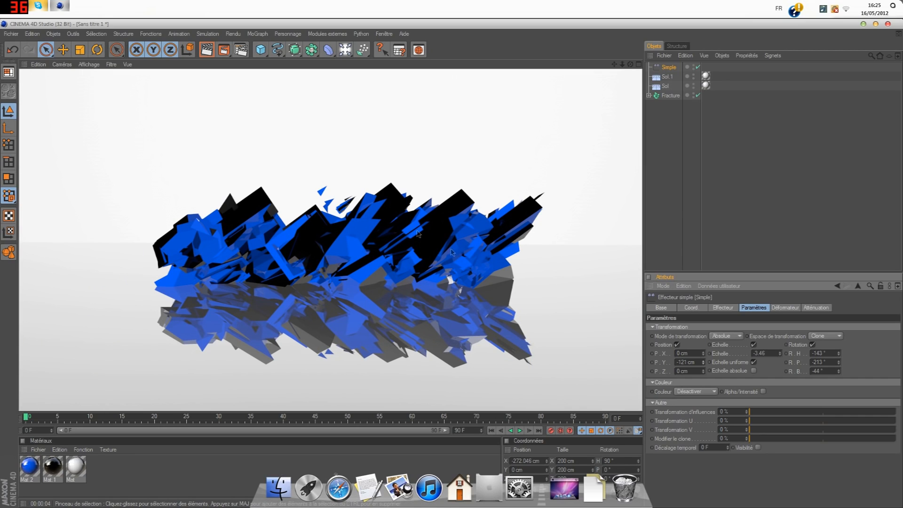
left_click(155, 118)
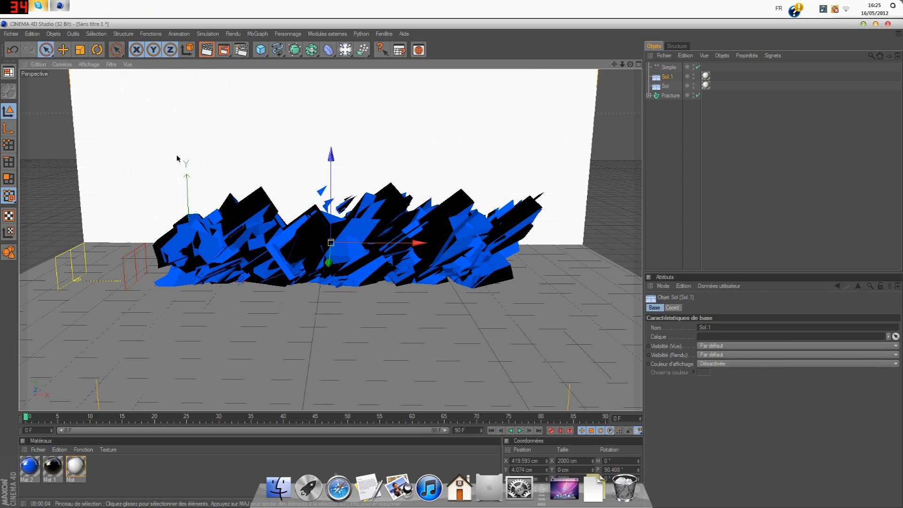
- Move the Simple effector closer to the text, to X about -218 cm
left_click(671, 69)
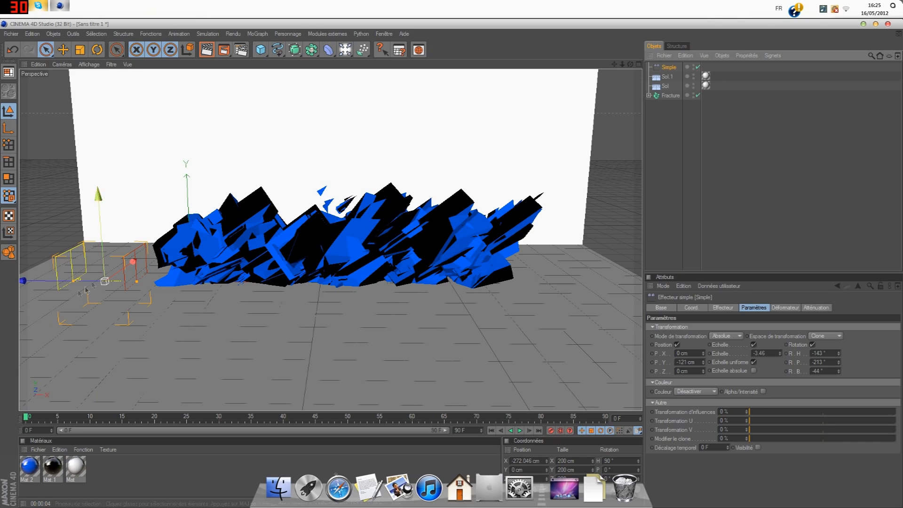
left_click(29, 282)
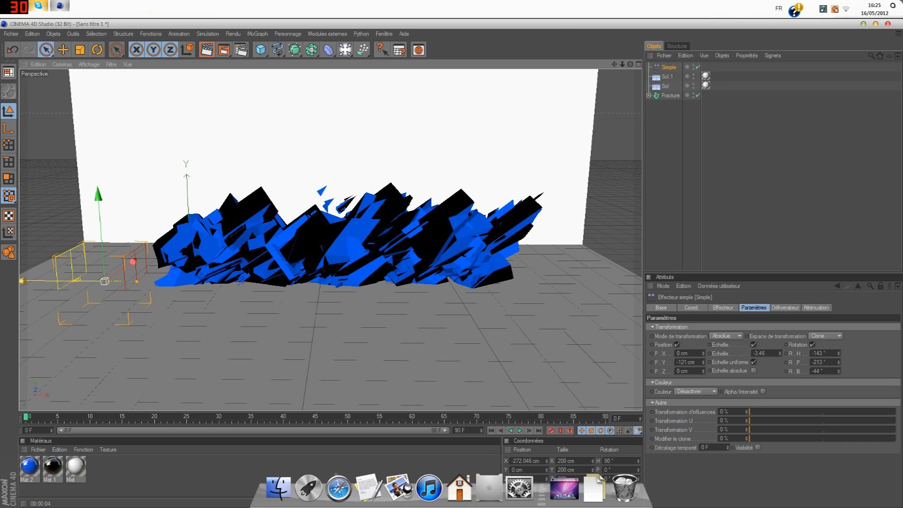
mouse_move(26, 281)
left_mouse_down()
mouse_move(487, 283)
mouse_move(38, 281)
left_mouse_up()
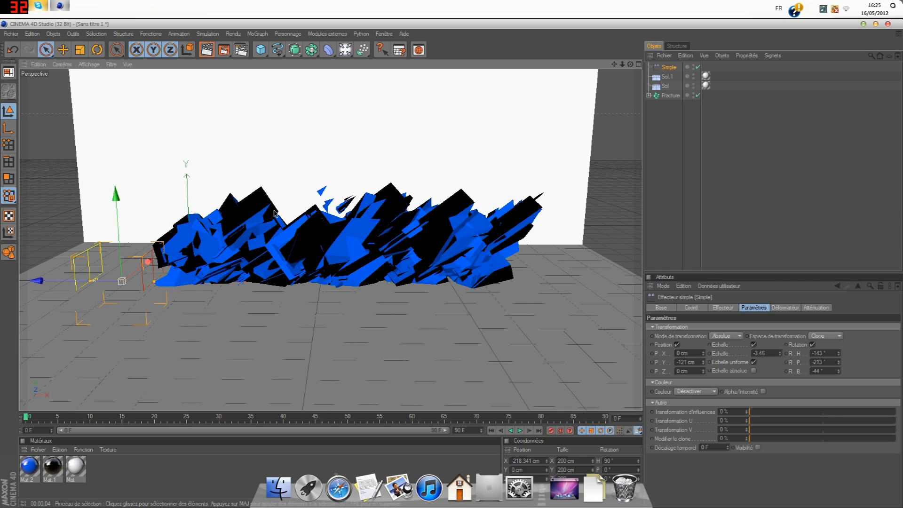
- Add a camera to the scene and extend the timeline and its preview range to 250 frames
left_click(345, 50)
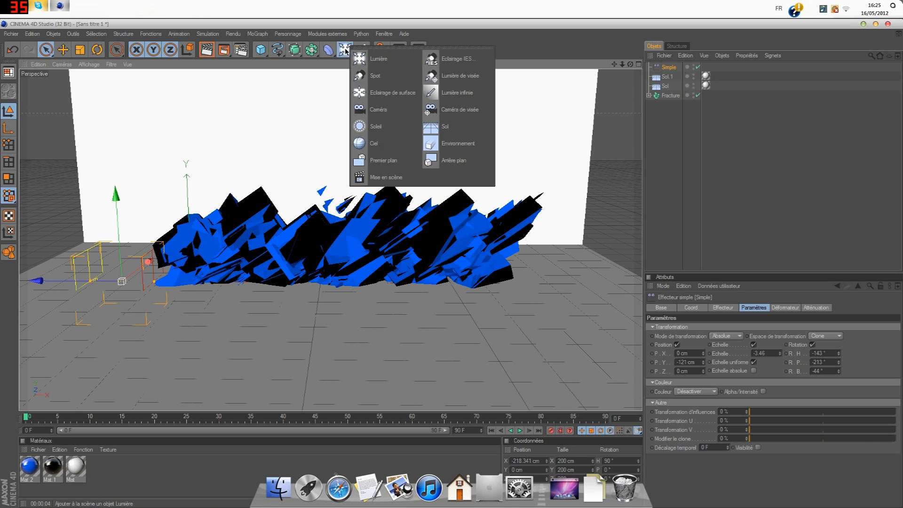
left_click(371, 109)
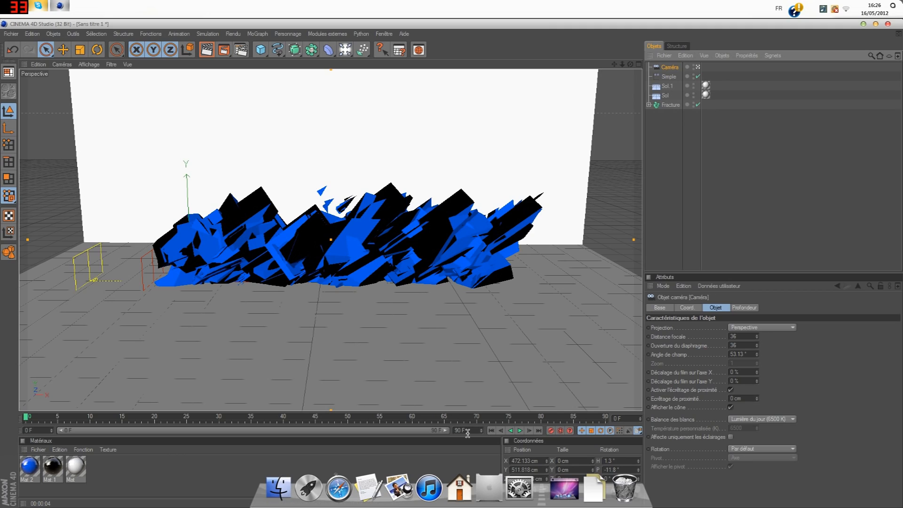
left_click_drag(462, 431, 450, 430)
type("250")
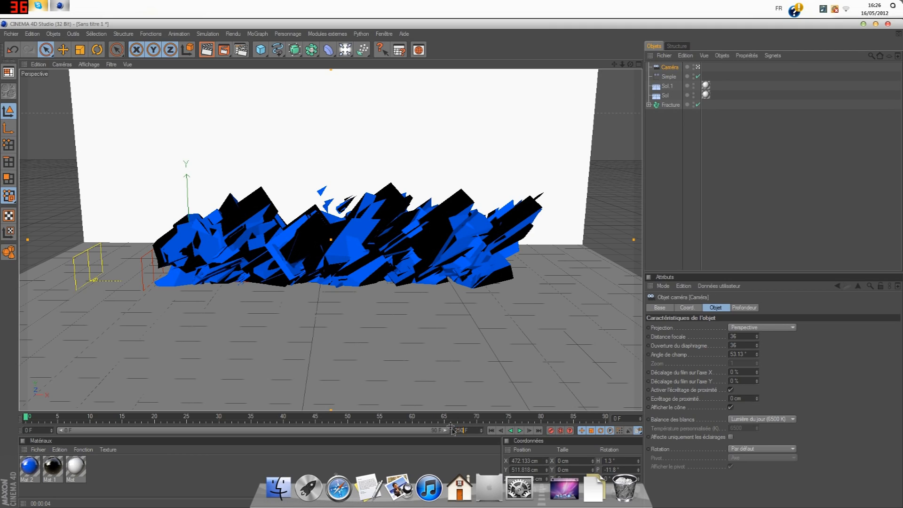
left_click(445, 456)
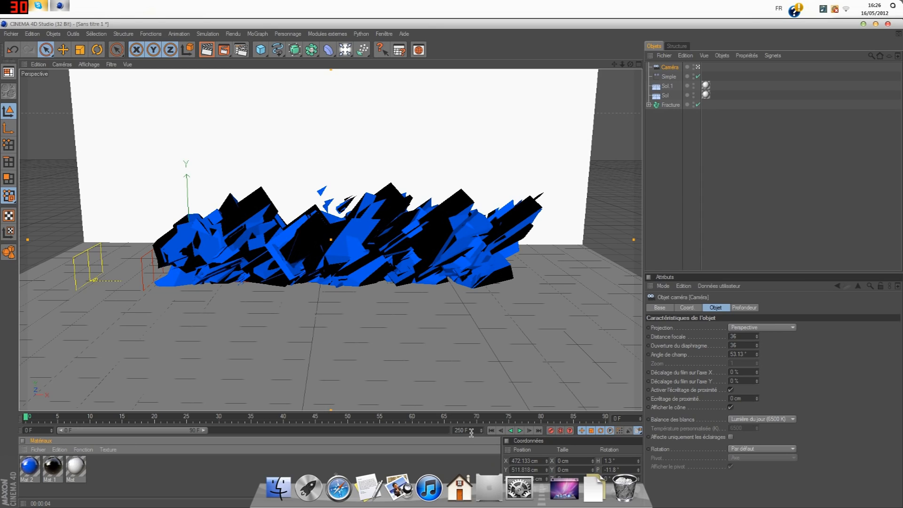
left_click_drag(204, 430, 482, 433)
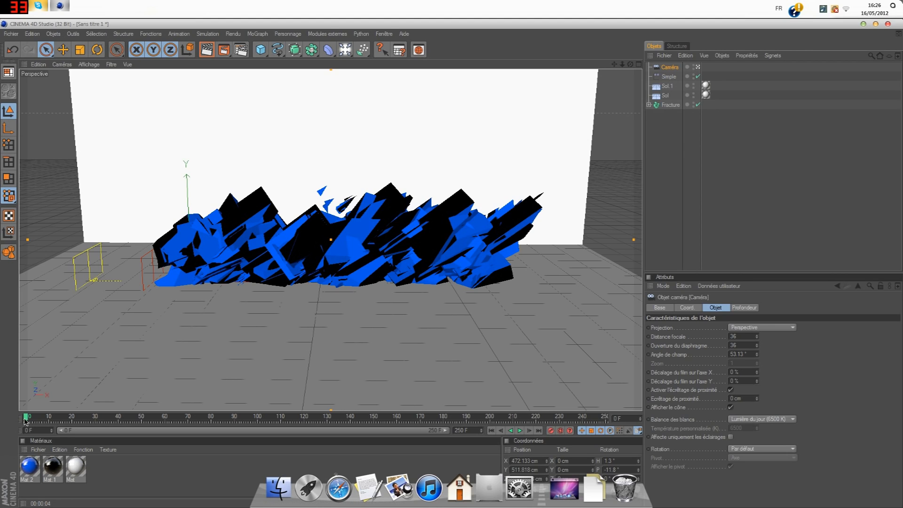
- Frame the text's K side with the camera at heading about -40° and pitch about -9°, and record a keyframe at frame 0
left_click_drag(614, 64, 875, 50)
left_click_drag(630, 65, 760, 60)
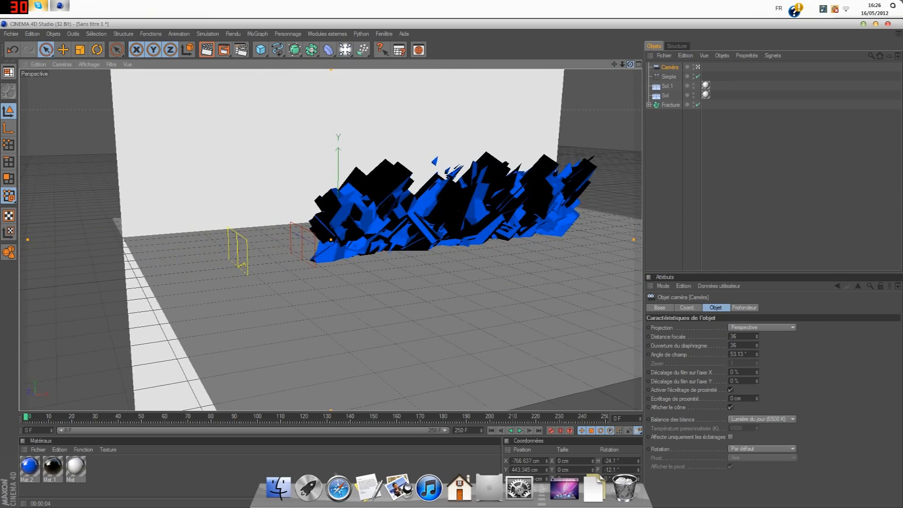
left_click_drag(630, 65, 664, 53)
scroll(569, 149, "up", 4)
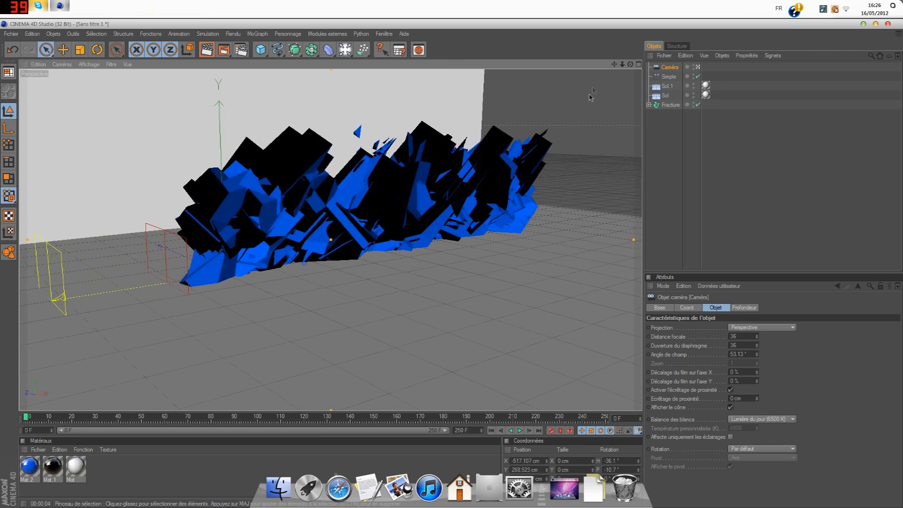
left_click_drag(634, 69, 579, 147)
left_click_drag(614, 64, 619, 63)
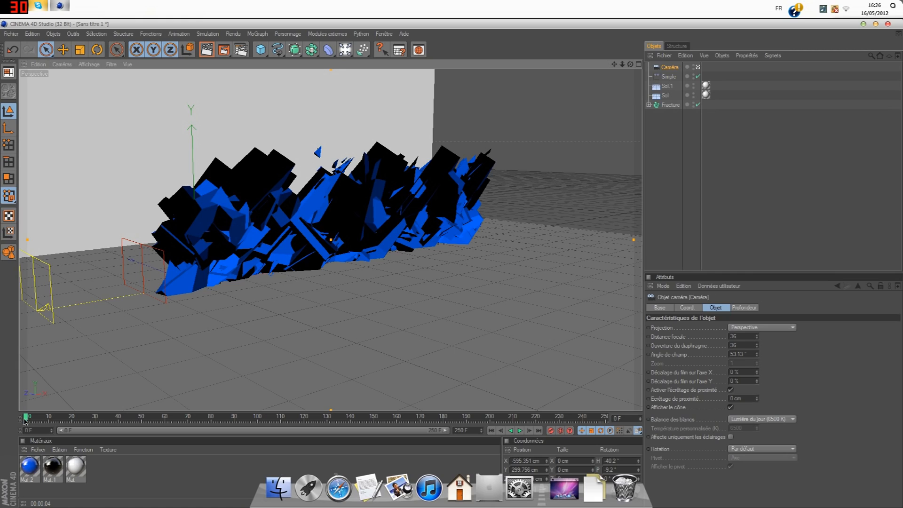
- At frame 200, reframe the camera from the text's Y side at heading about 34° and pitch about -12°, and record a keyframe
left_click(489, 417)
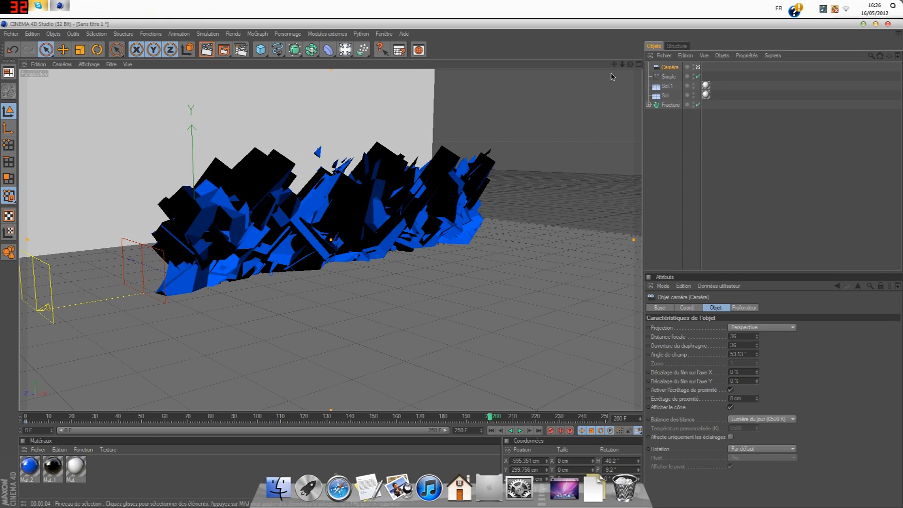
left_click_drag(616, 64, 299, 197)
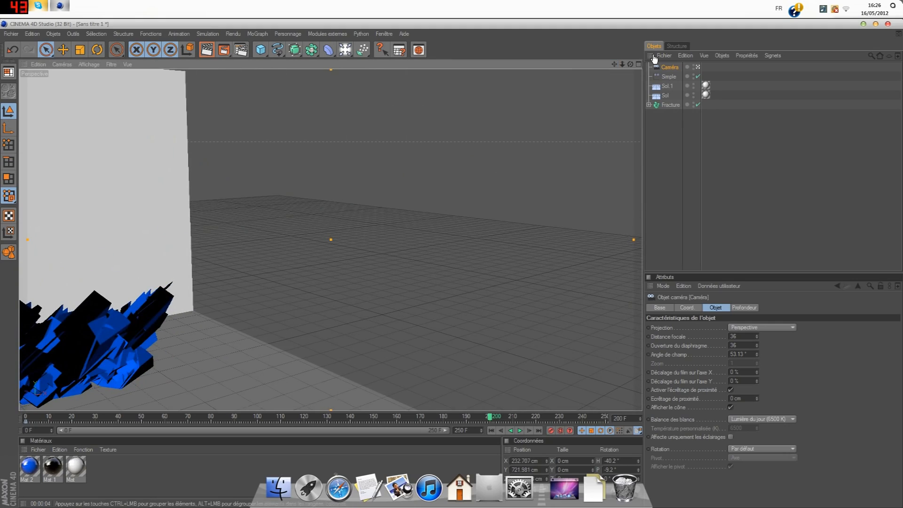
left_click_drag(630, 64, 213, 12)
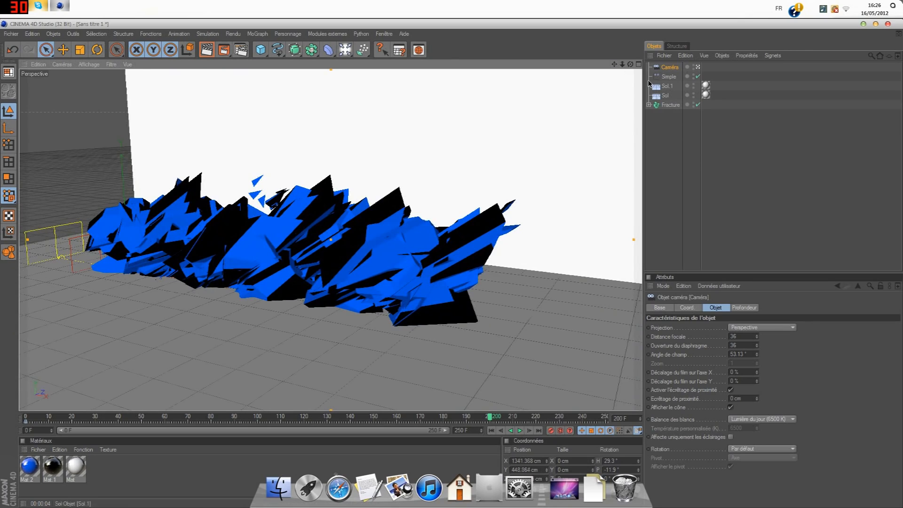
left_click_drag(630, 64, 641, 64)
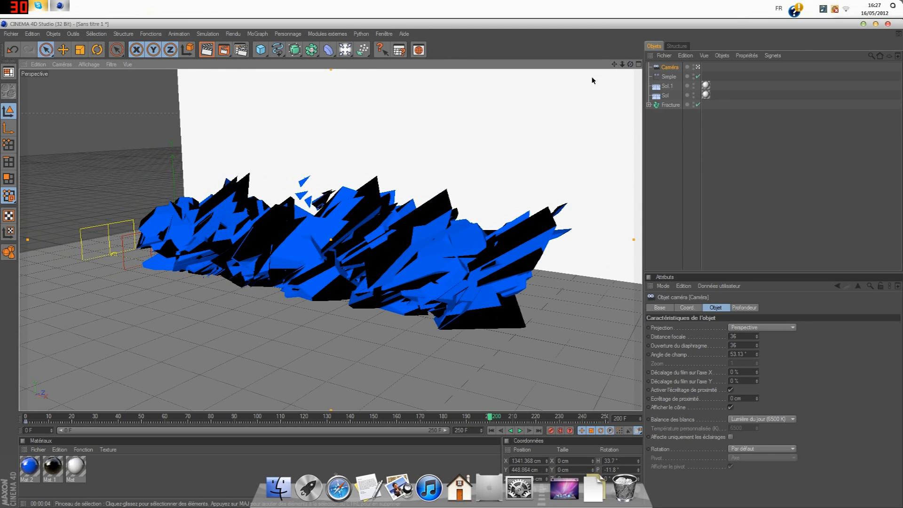
scroll(591, 81, "down", 2)
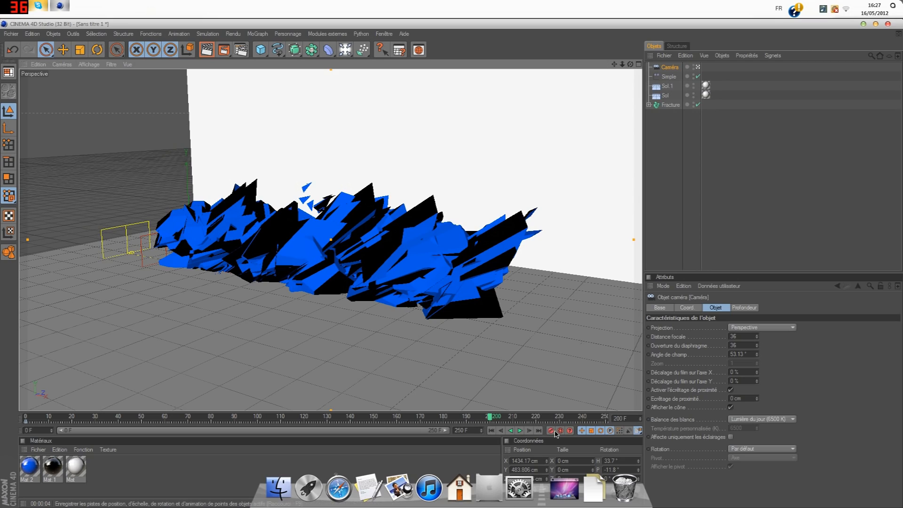
- At frame 250, pull the camera far back from the text to X about 2576 cm and Y about 914 cm
left_click_drag(593, 420, 606, 418)
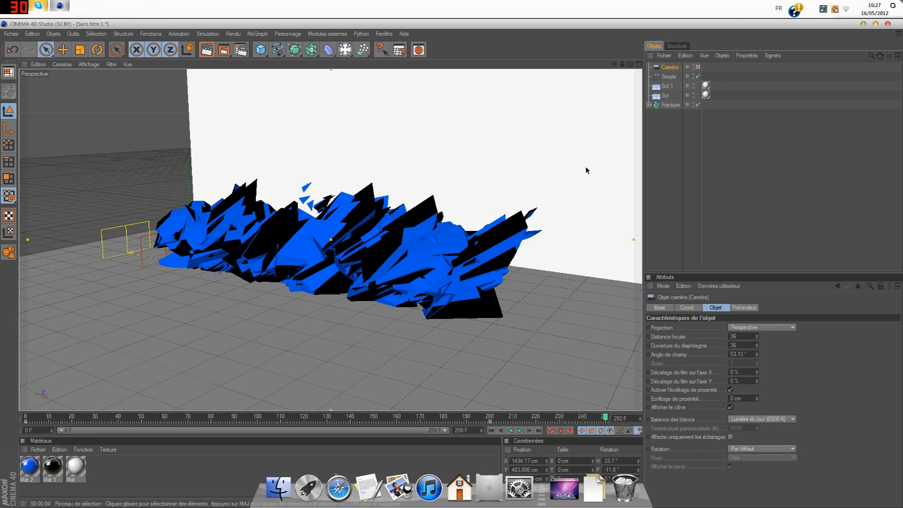
scroll(493, 269, "down", 6)
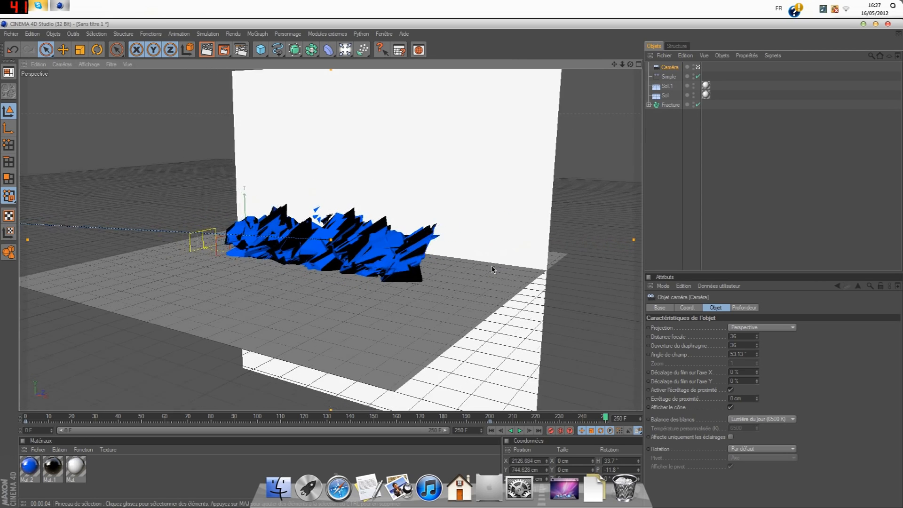
scroll(492, 270, "down", 4)
scroll(492, 270, "down", 3)
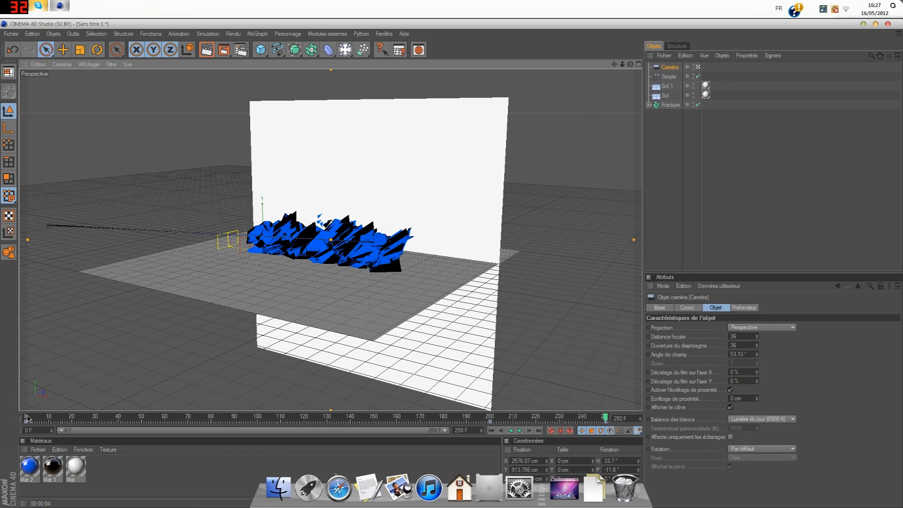
- Play back the camera animation from frame 0 and return to the first frame
left_click(27, 418)
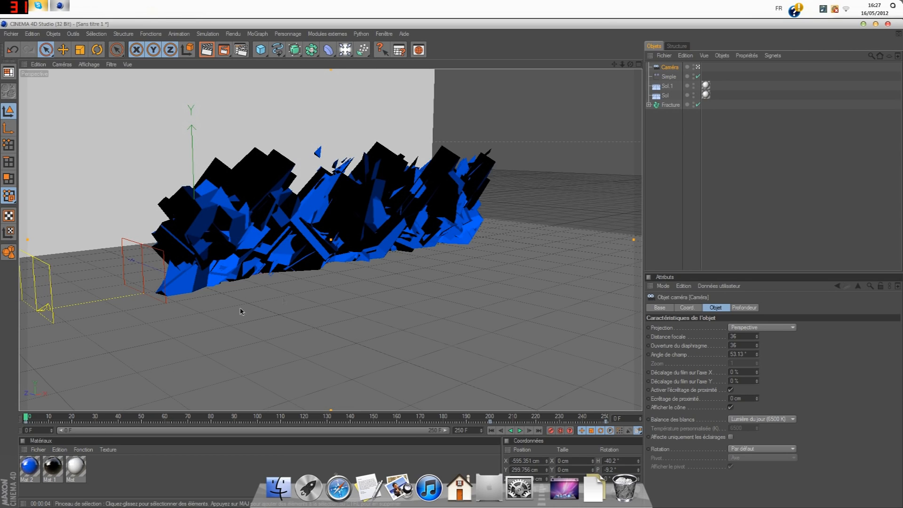
left_click(521, 431)
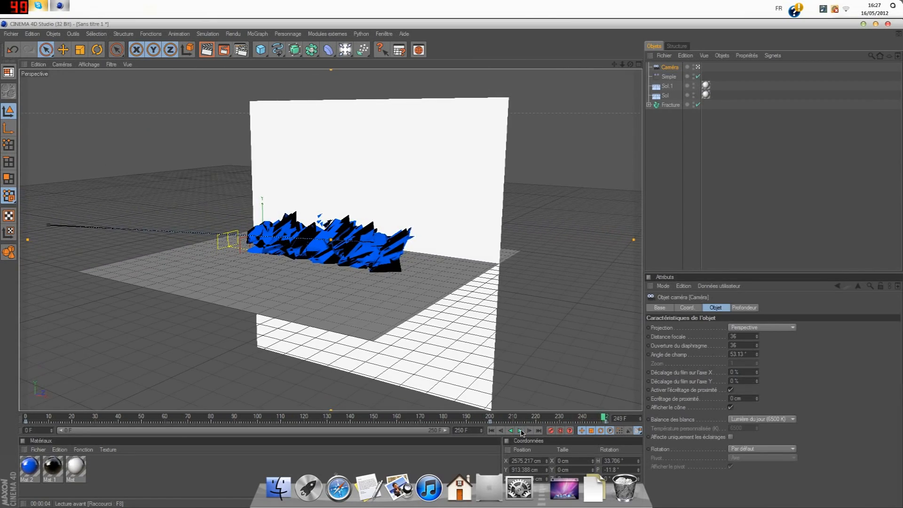
left_click(27, 419)
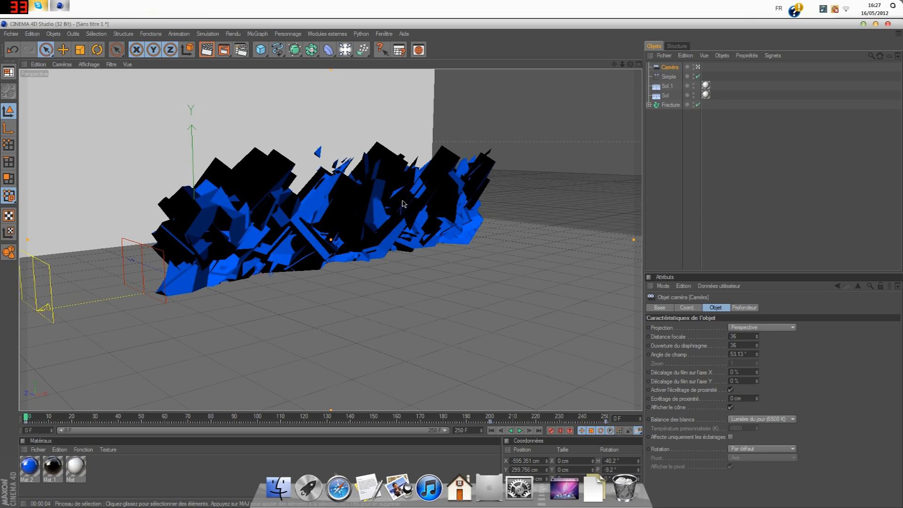
- Keyframe the Simple effector from its start at frame 0 to X about 1081 cm at frame 200 and X about 1252 cm at frame 250
left_click(672, 78)
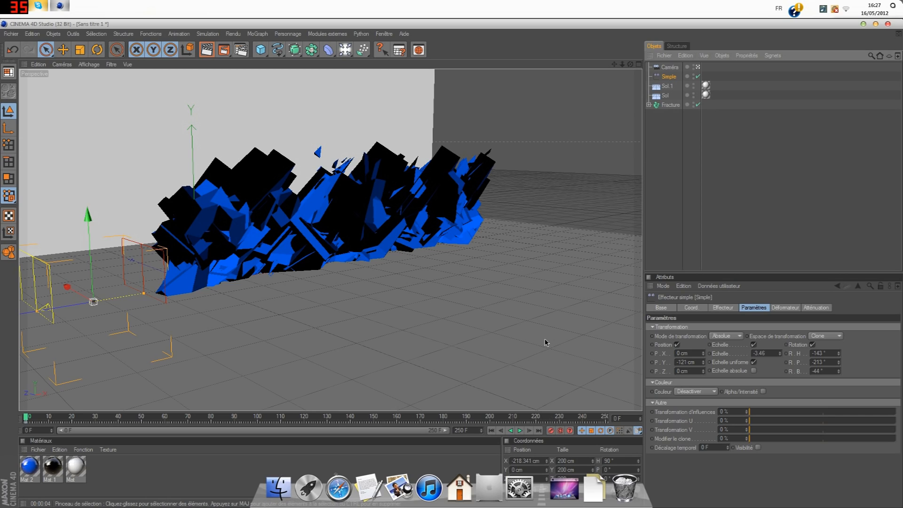
left_click(492, 418)
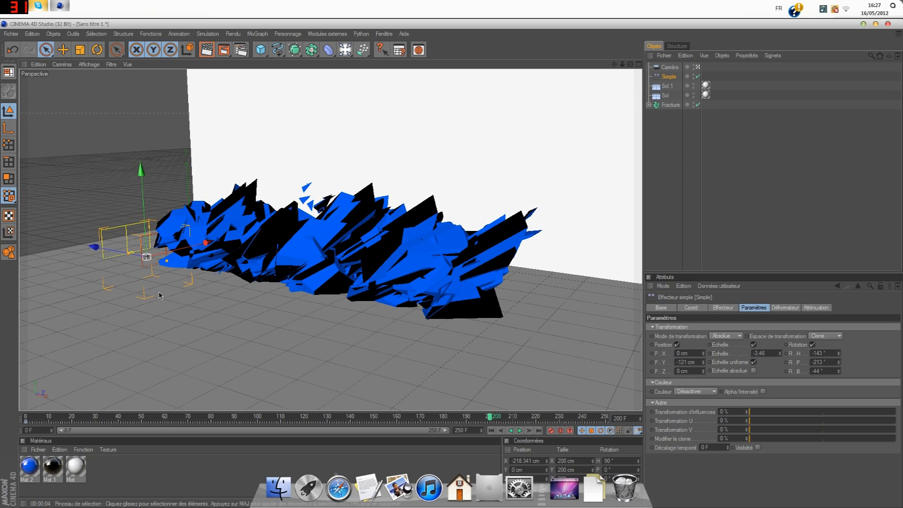
left_click_drag(95, 248, 447, 316)
left_click_drag(96, 250, 90, 250)
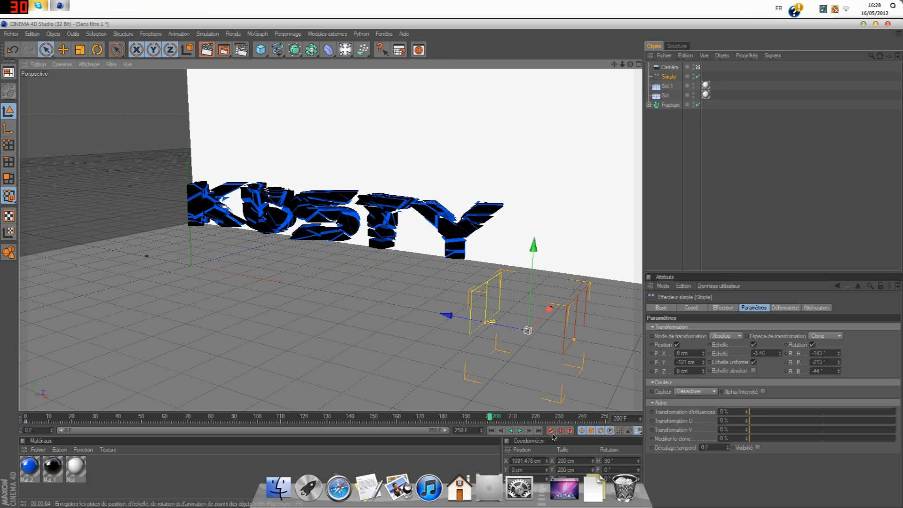
left_click(608, 417)
left_click_drag(342, 267, 371, 271)
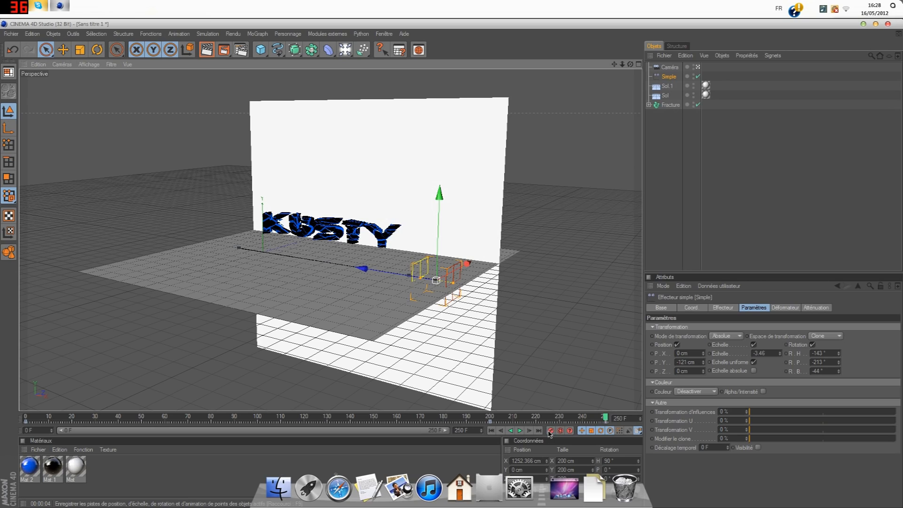
- Play the animation from frame 0 to check the text assembling with the effector's movement, and return to the start
left_click(27, 418)
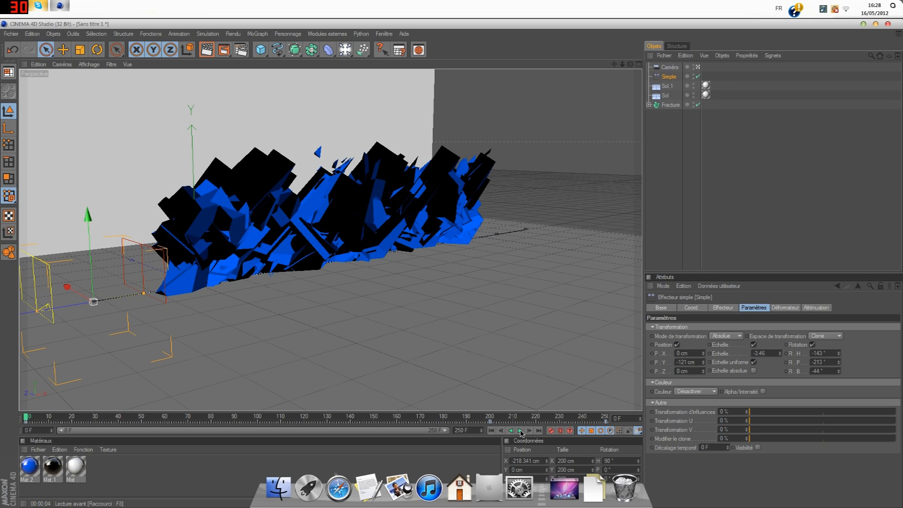
left_click(521, 431)
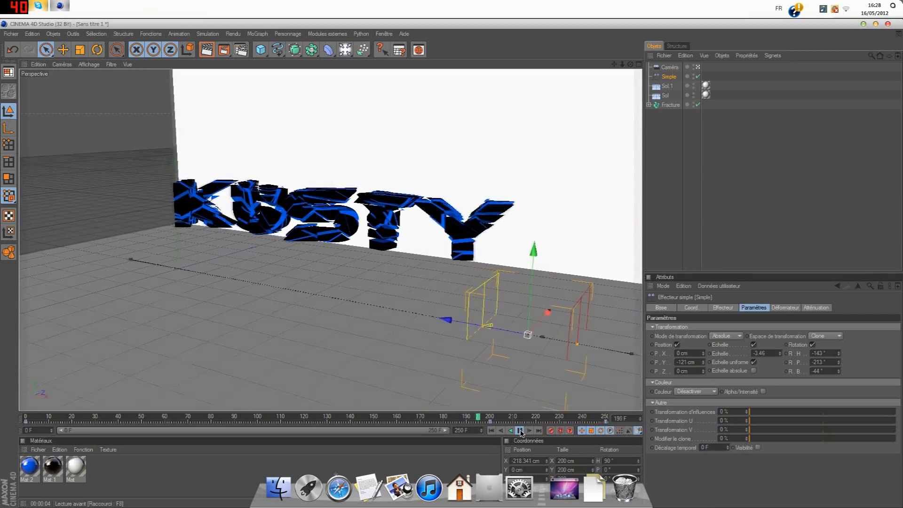
left_click(520, 430)
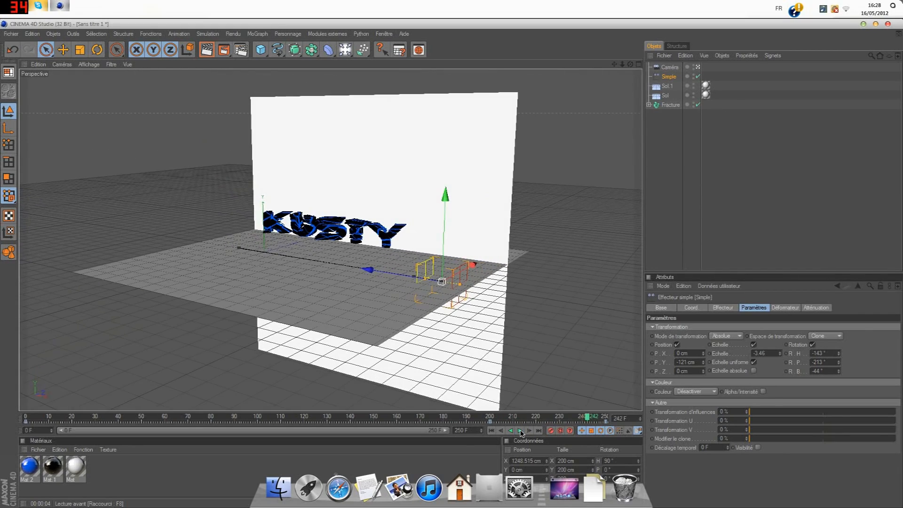
left_click(27, 419)
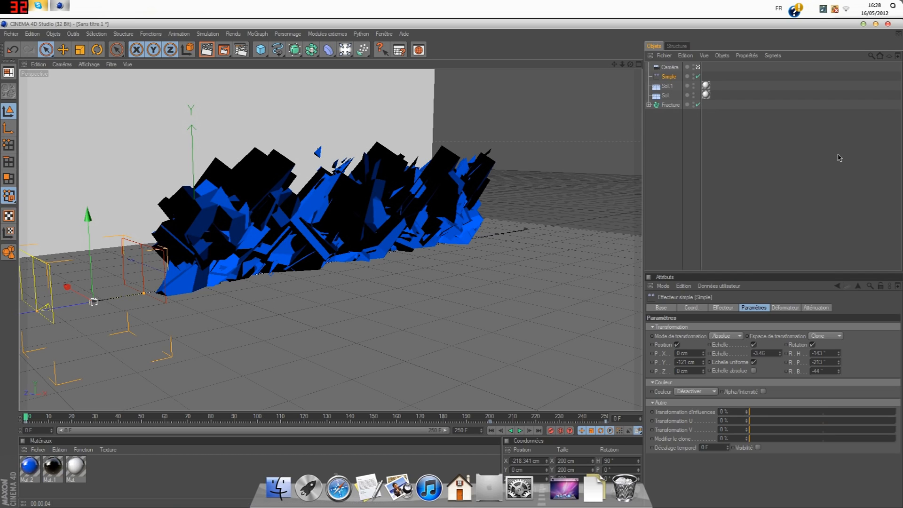
- Add a MoGraph text object and move it onto the floor in front of the shattered text
left_click(687, 159)
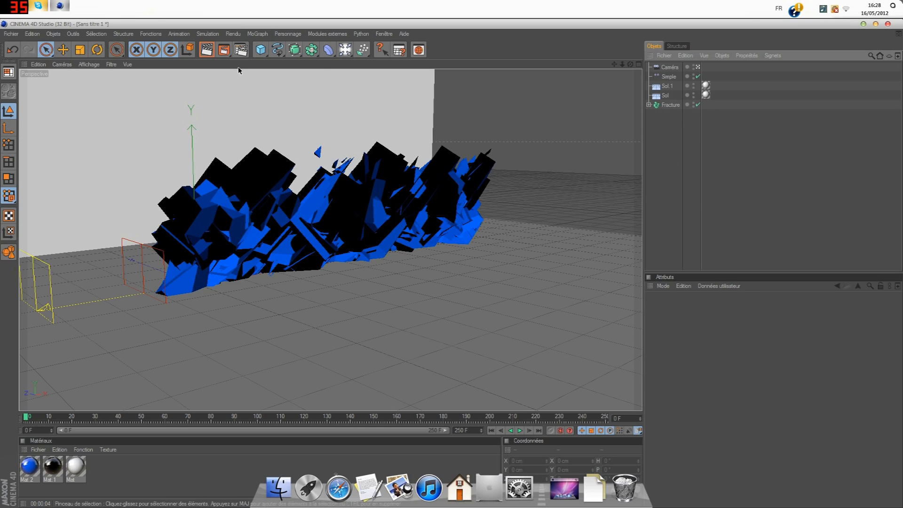
left_click(258, 34)
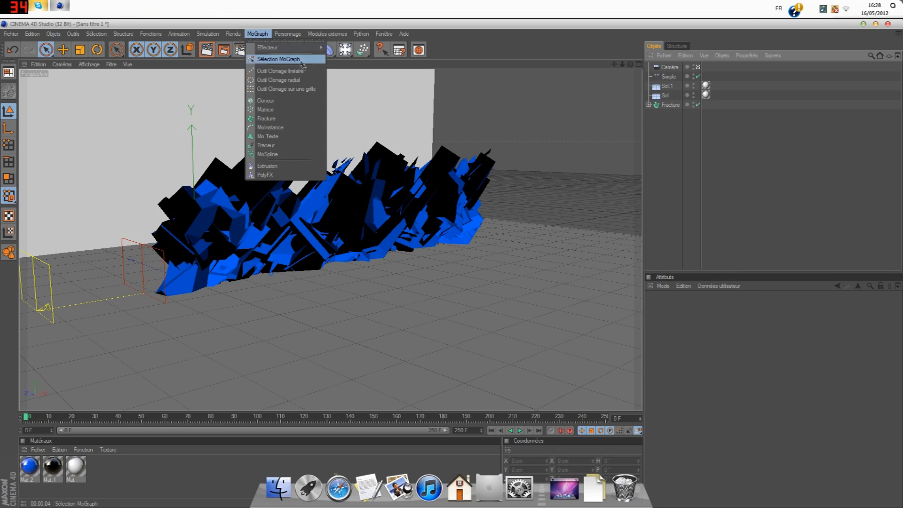
left_click(286, 136)
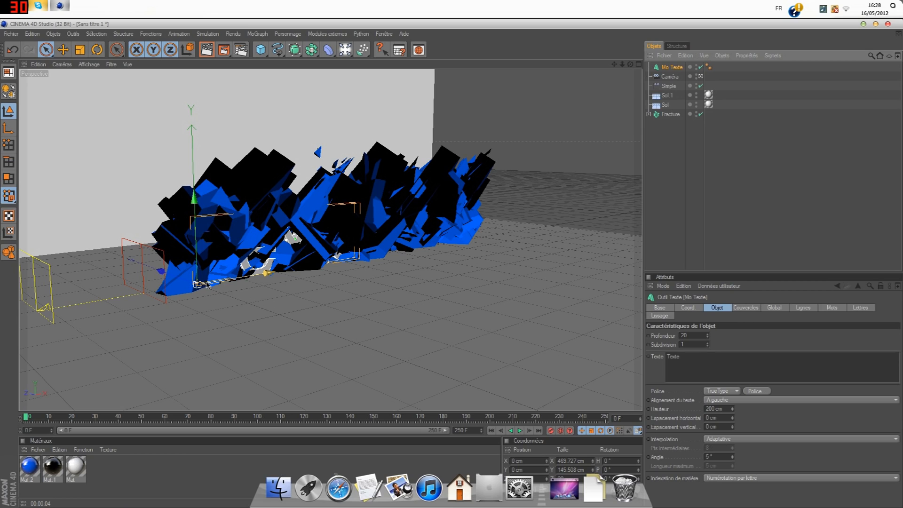
scroll(215, 272, "down", 1)
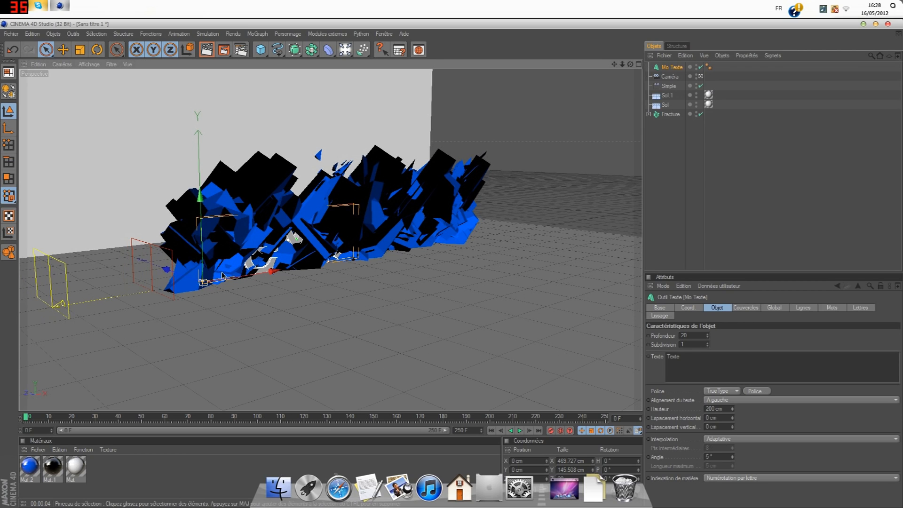
left_click_drag(167, 269, 296, 316)
left_click(687, 362)
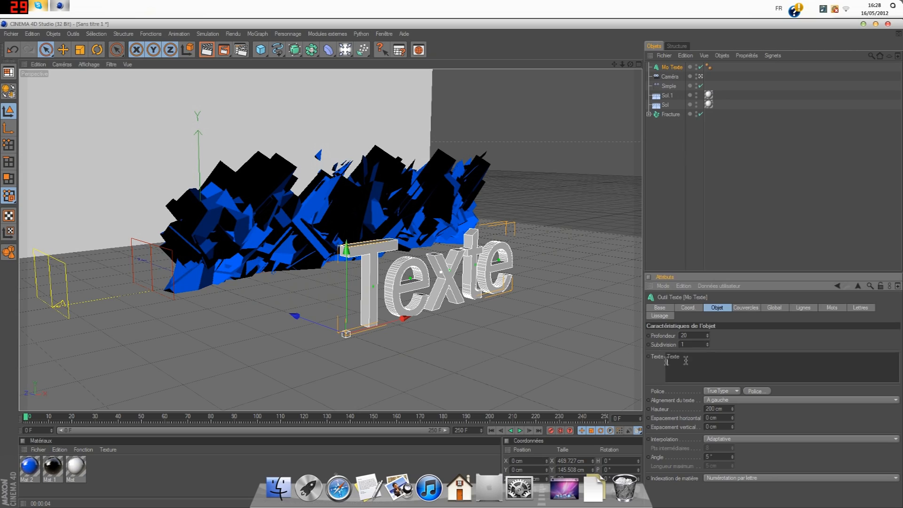
left_click_drag(687, 362, 652, 351)
type("www.youtube/sdfsfg/edf")
left_click(754, 343)
- Set the web-address text's height to 137 cm and horizontal spacing to -6 cm, and shift it to X about -169 cm
scroll(507, 290, "down", 3)
scroll(507, 292, "down", 3)
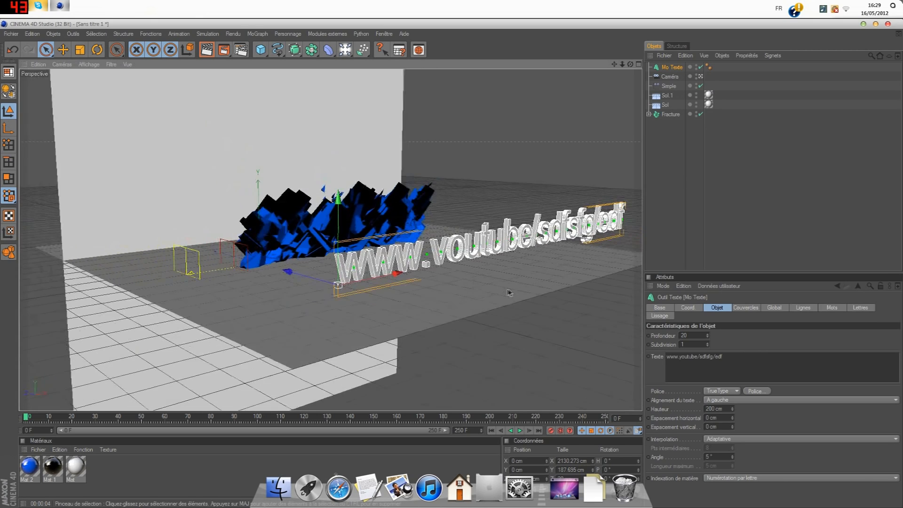
left_click_drag(631, 64, 369, 82)
left_click_drag(630, 64, 589, 118)
scroll(454, 246, "down", 1)
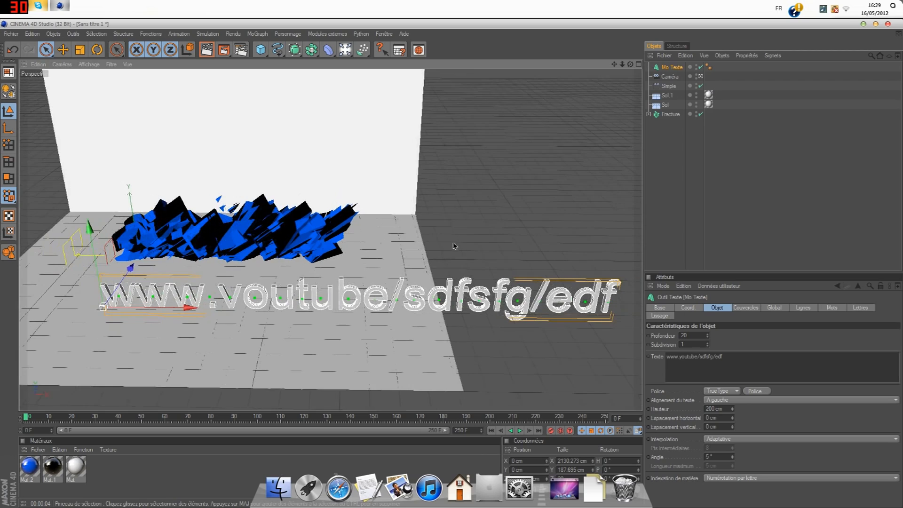
left_click_drag(733, 414, 734, 421)
scroll(312, 377, "down", 1)
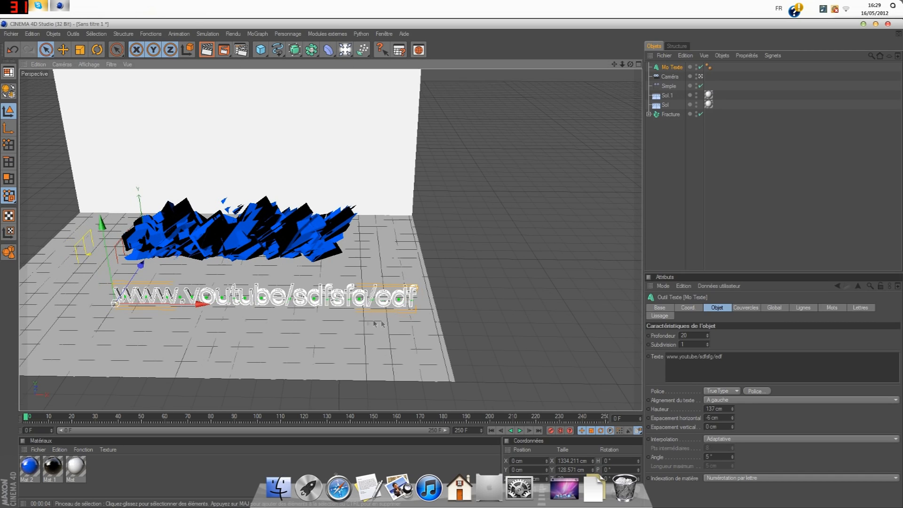
left_click_drag(207, 304, 162, 304)
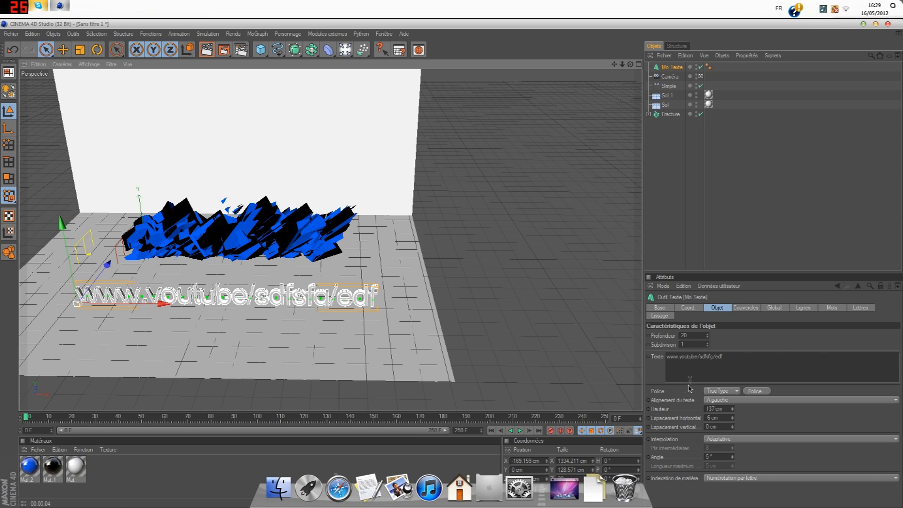
- Set the web-address text's font to Candara in the Normal style
left_click(756, 392)
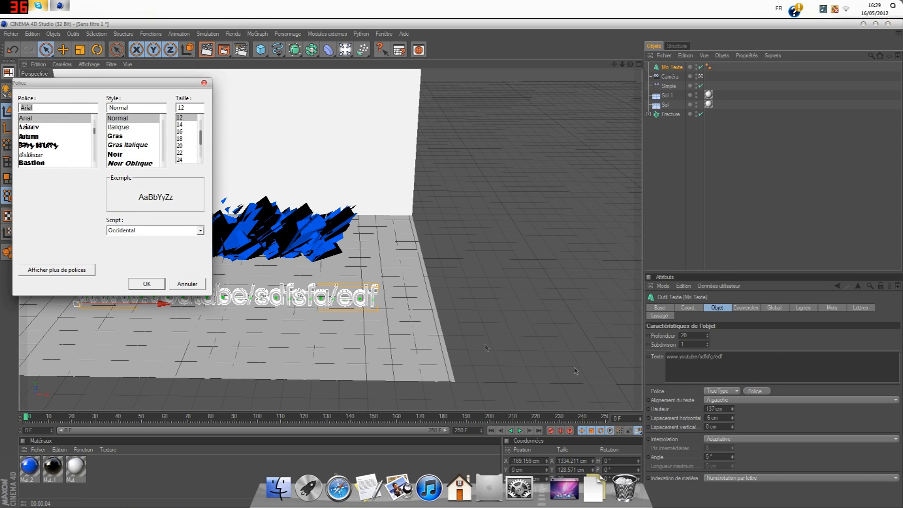
scroll(60, 147, "up", 10)
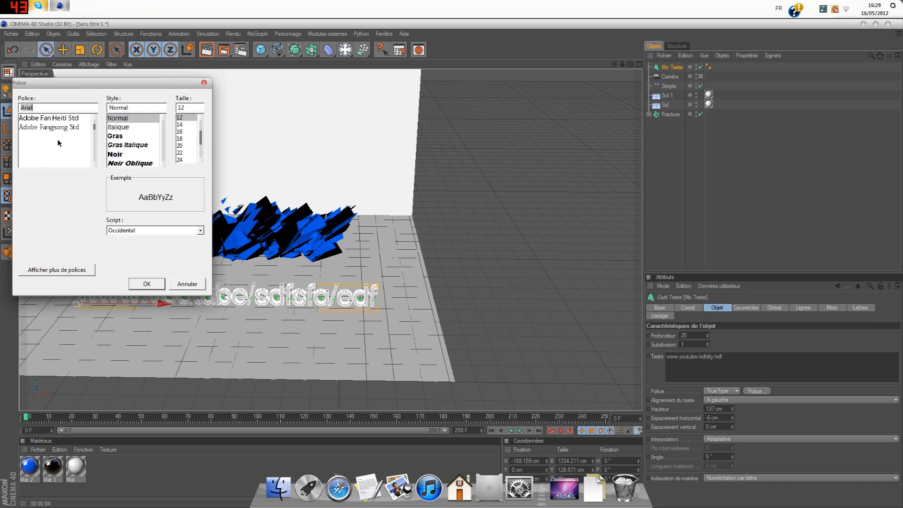
scroll(71, 154, "down", 5)
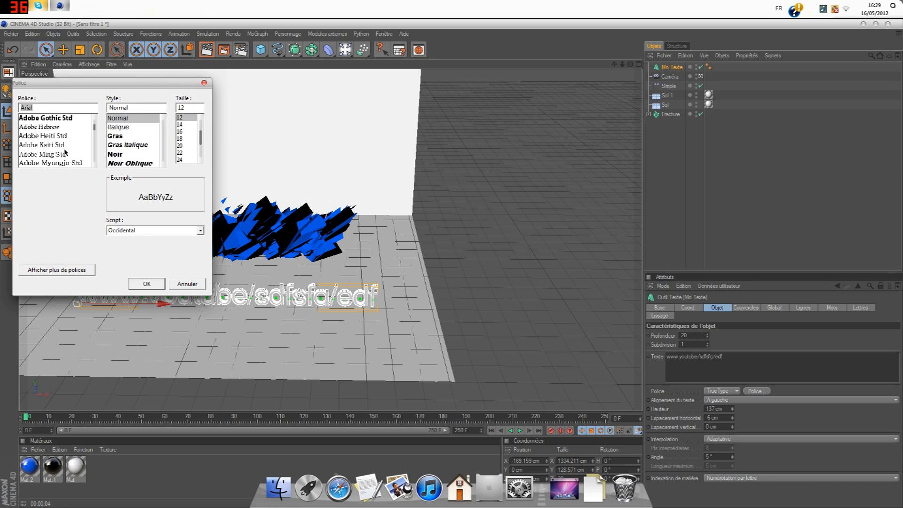
scroll(65, 152, "down", 3)
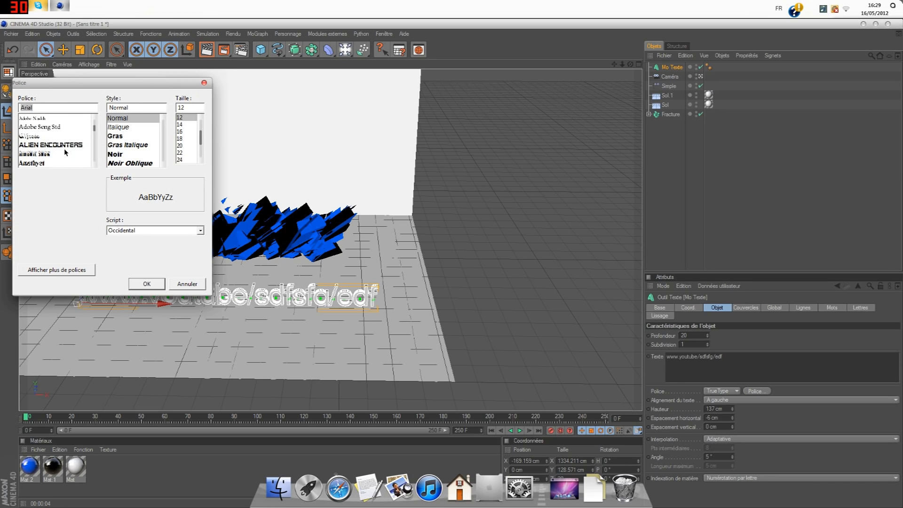
scroll(66, 152, "down", 5)
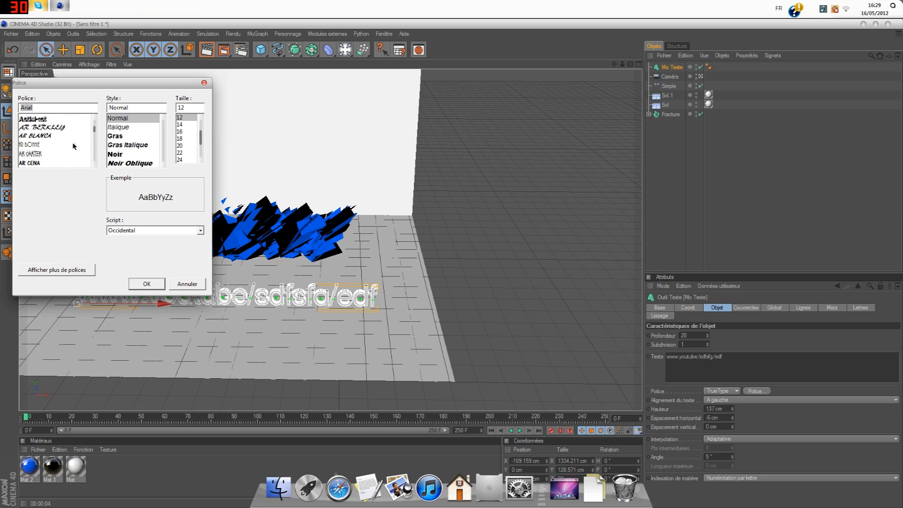
scroll(74, 140, "down", 8)
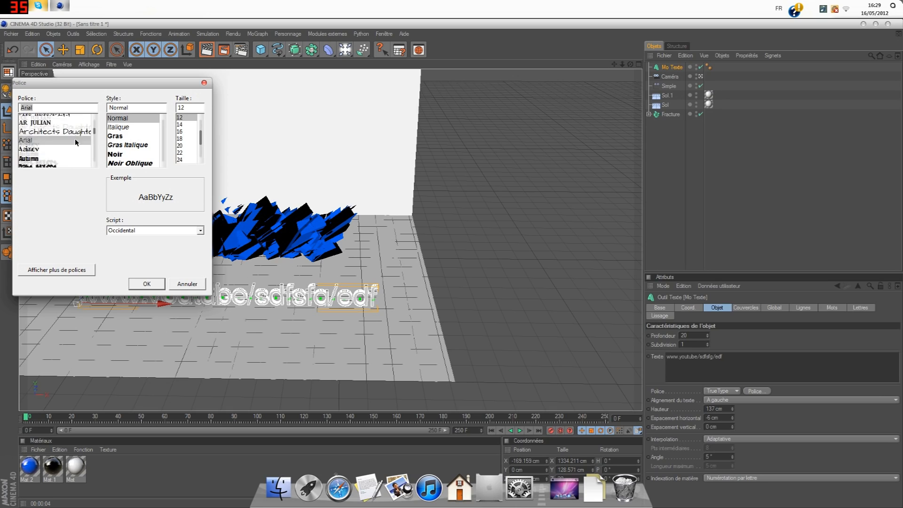
scroll(75, 142, "down", 8)
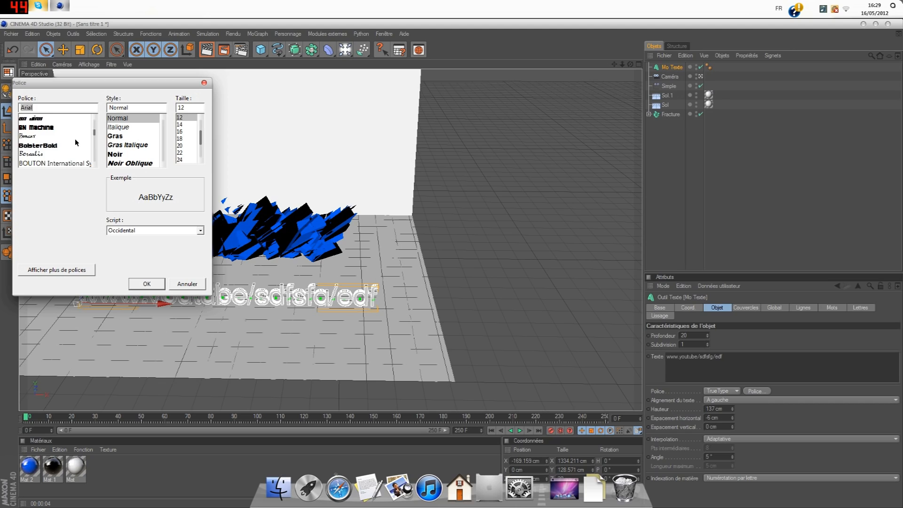
scroll(75, 142, "down", 8)
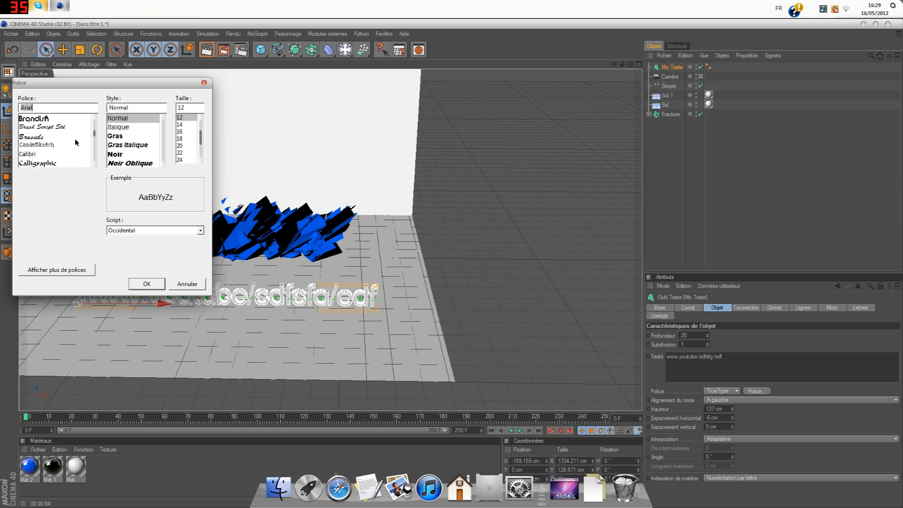
scroll(75, 143, "down", 2)
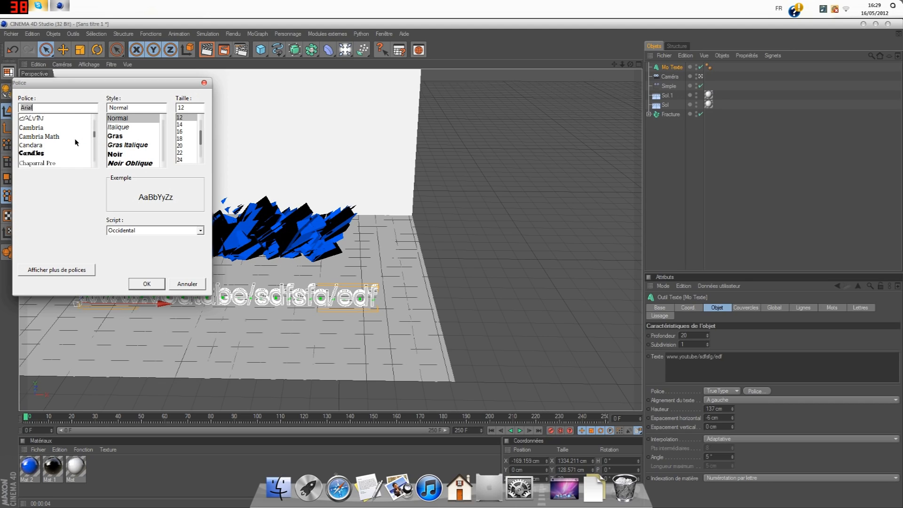
left_click(75, 143)
left_click(147, 284)
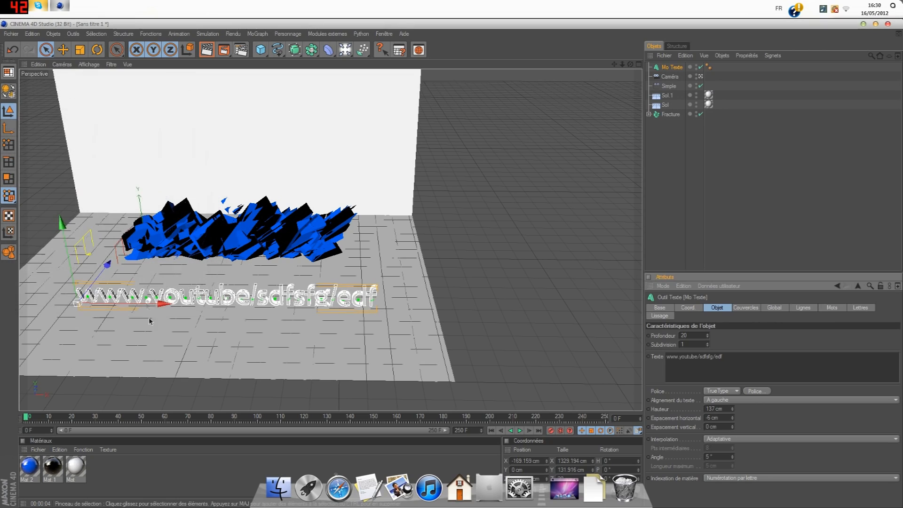
- Change the web-address text's font to Charlemagne Std in the bold style
left_click(755, 391)
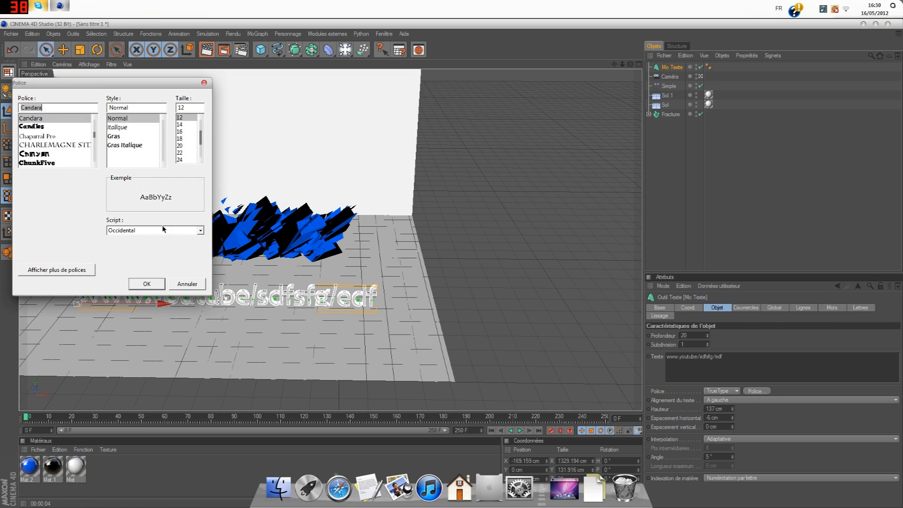
left_click(69, 146)
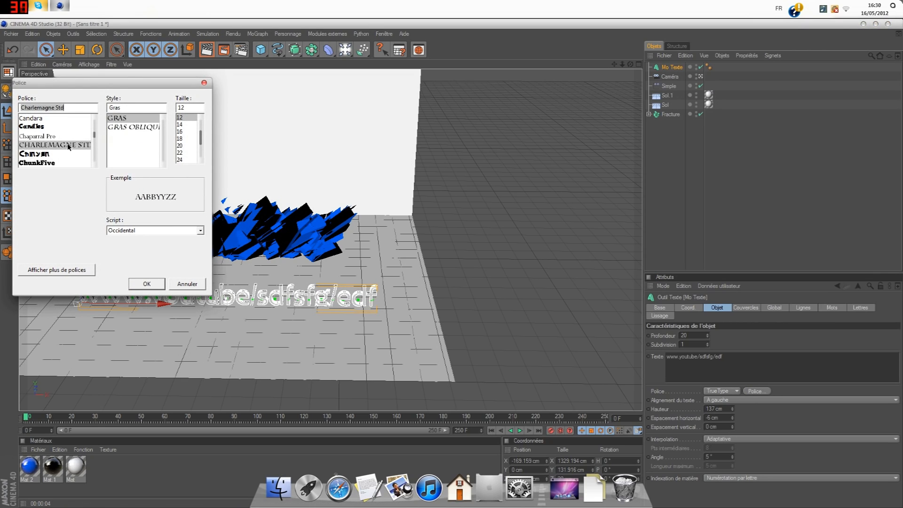
left_click(145, 284)
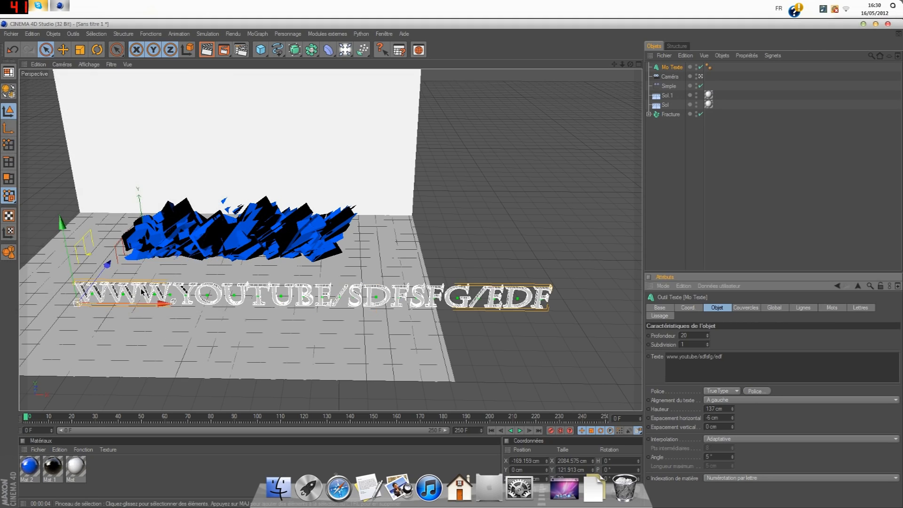
- Replace the web-address text's Charlemagne Std font with a plain sans-serif typeface that keeps its lowercase letters
left_click(756, 392)
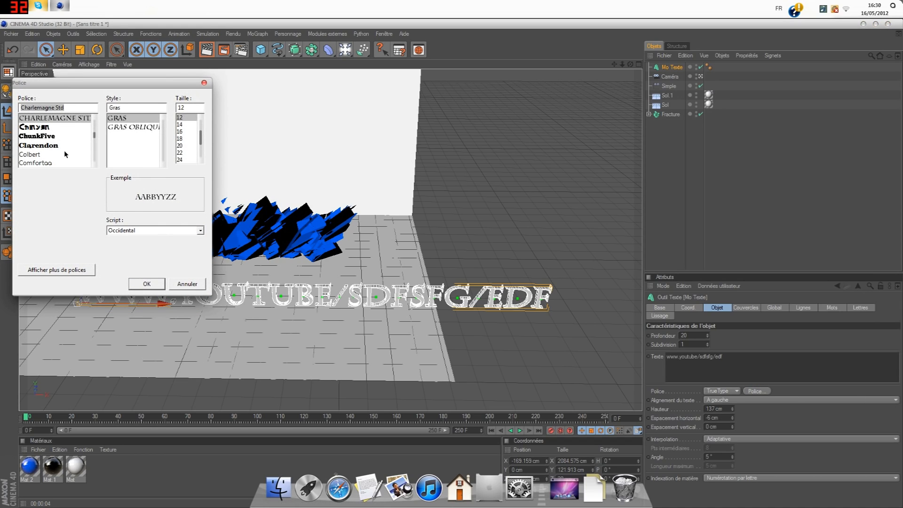
scroll(66, 154, "up", 1)
scroll(66, 154, "down", 5)
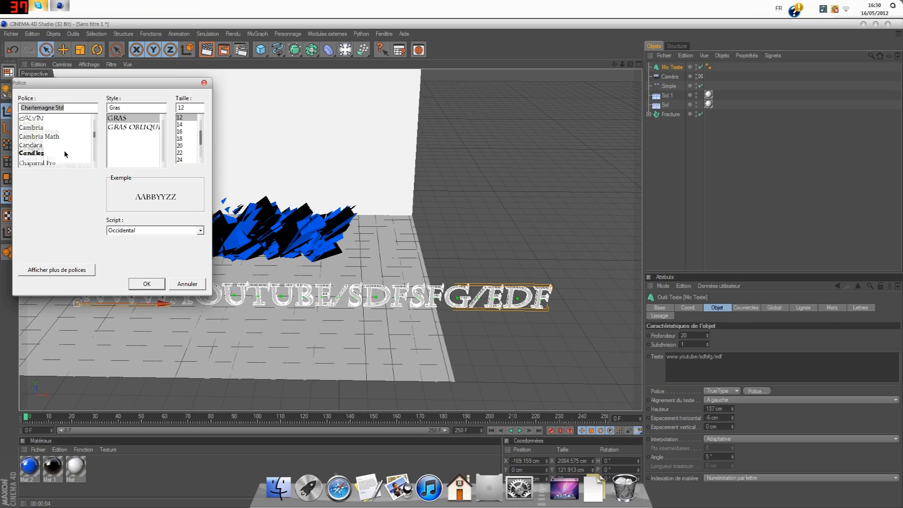
scroll(73, 152, "down", 4)
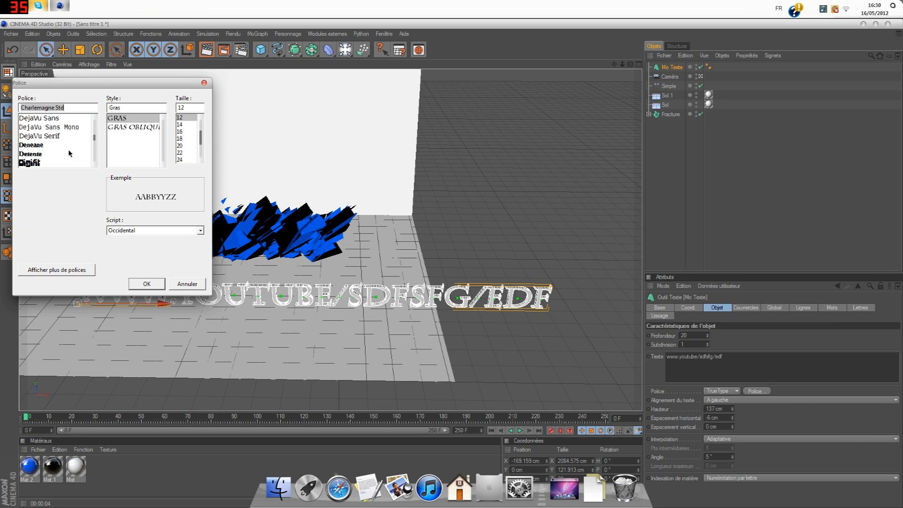
scroll(70, 151, "down", 5)
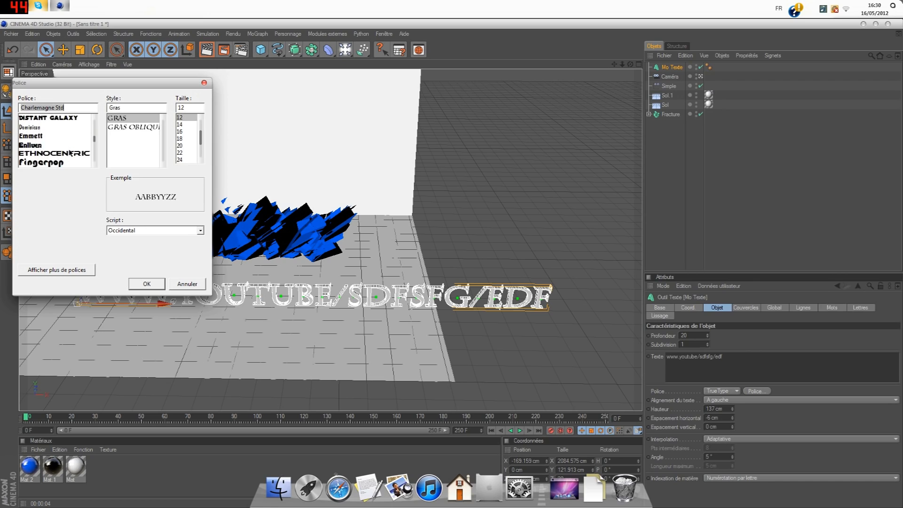
scroll(72, 151, "down", 1)
left_click(59, 145)
left_click(118, 118)
left_click(144, 284)
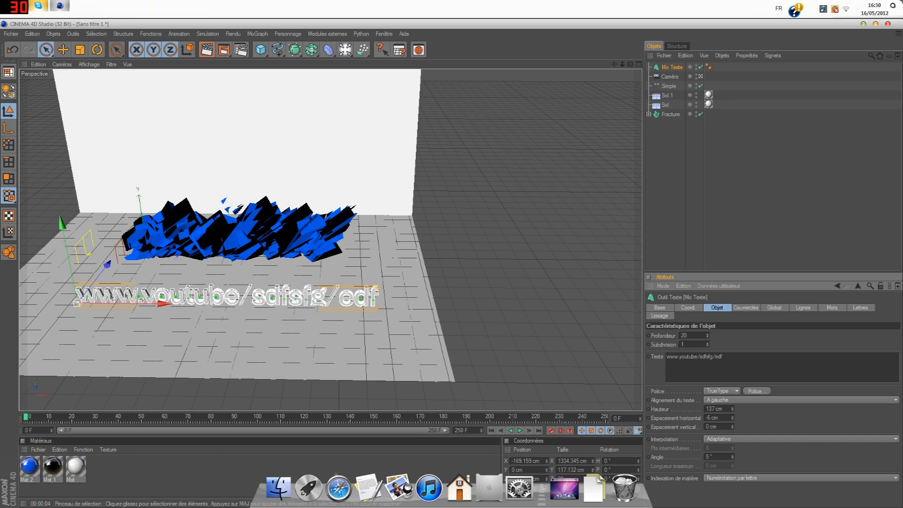
- Apply the black Mat.1 material to the web-address text and shift the text to X about -171 cm
mouse_move(139, 306)
left_mouse_down()
mouse_move(150, 305)
mouse_move(135, 305)
left_mouse_up()
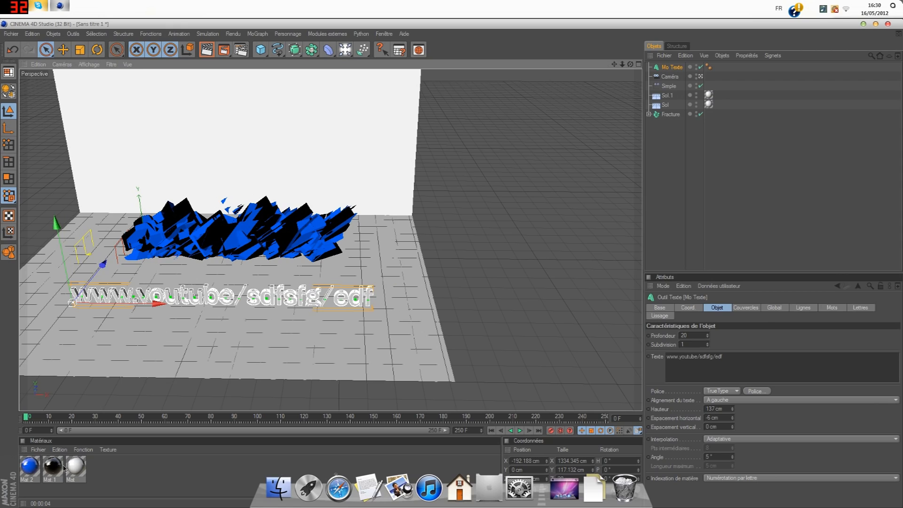
left_click_drag(56, 472, 679, 69)
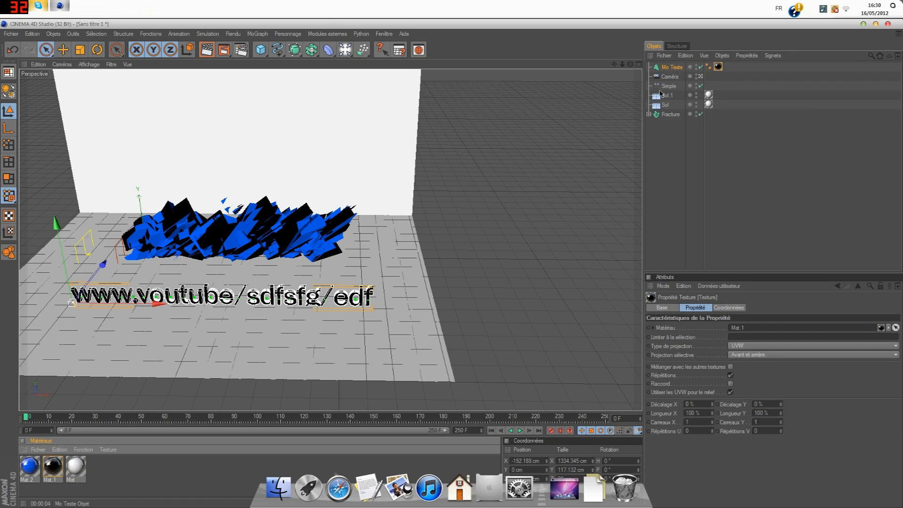
left_click(279, 305)
left_click_drag(160, 305, 173, 305)
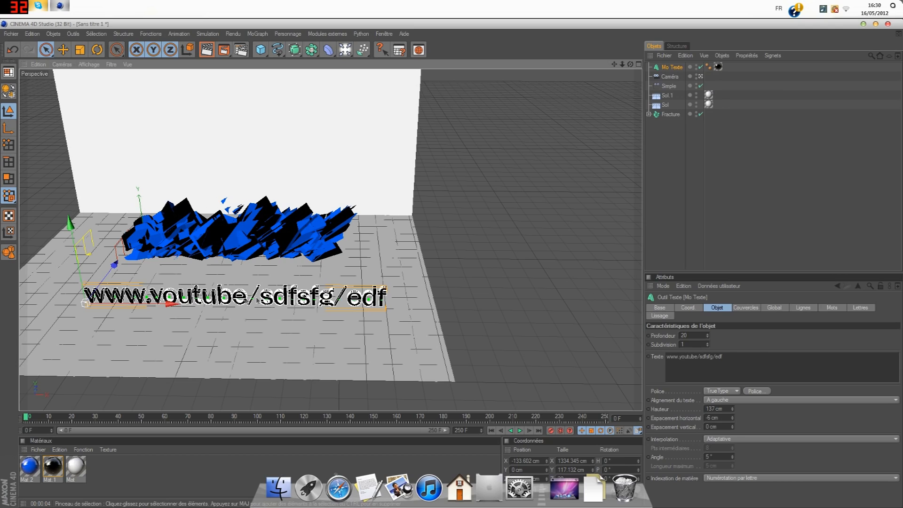
left_click_drag(166, 305, 154, 305)
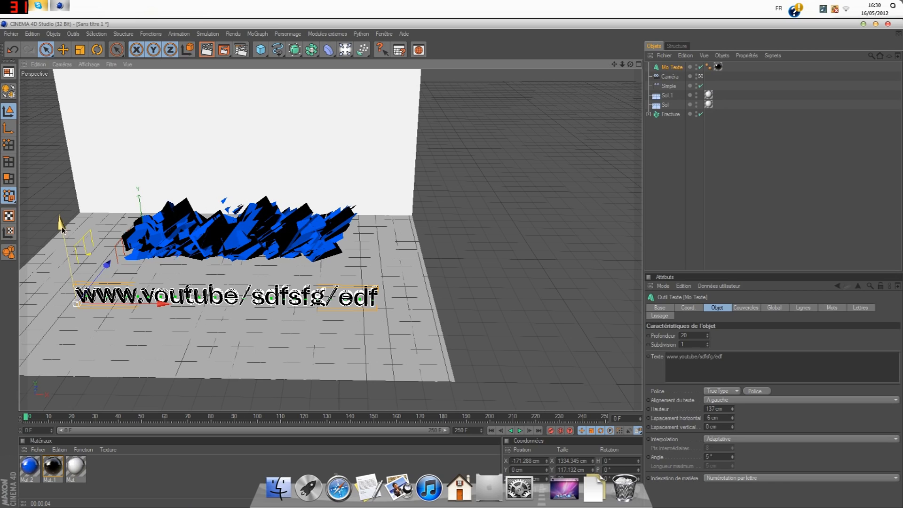
- Move the web-address text back about 184 cm, then keyframe its height at Y about -212 cm on frame 0 and about 27 cm on frame 200
left_click_drag(107, 264, 121, 247)
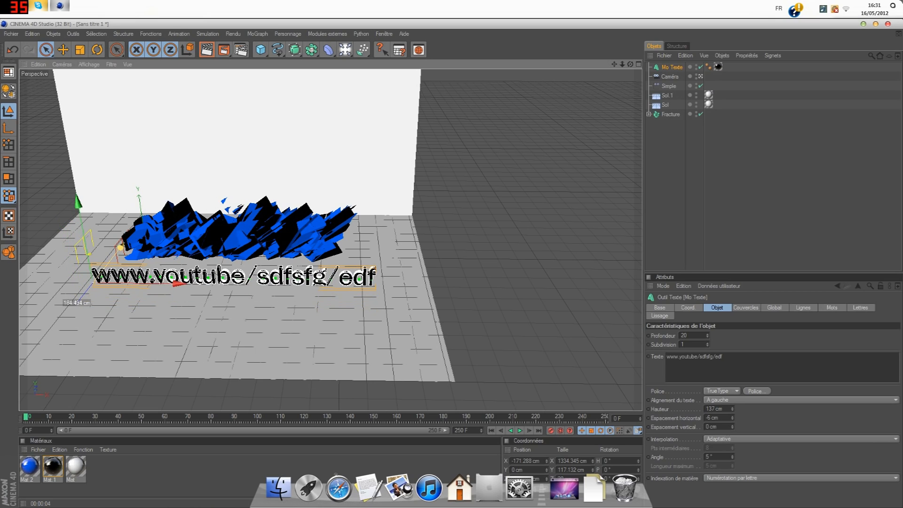
left_click_drag(78, 204, 85, 242)
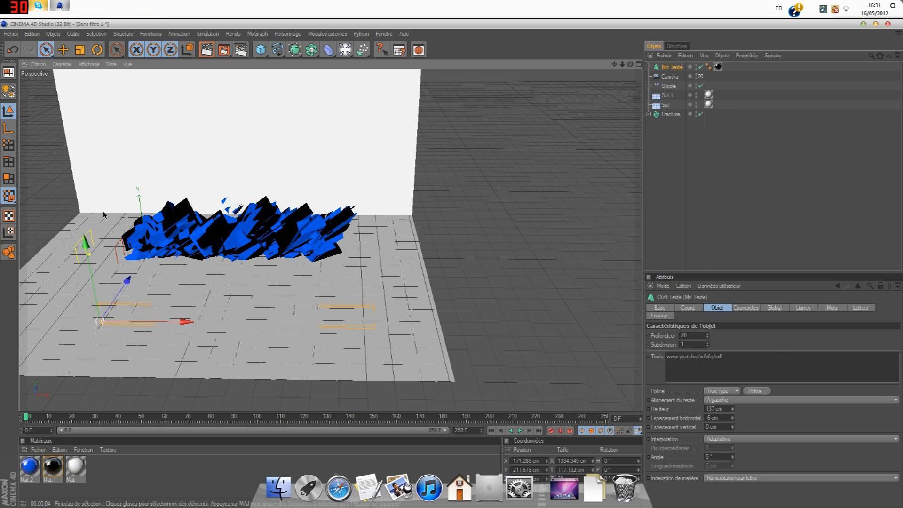
left_click(552, 433)
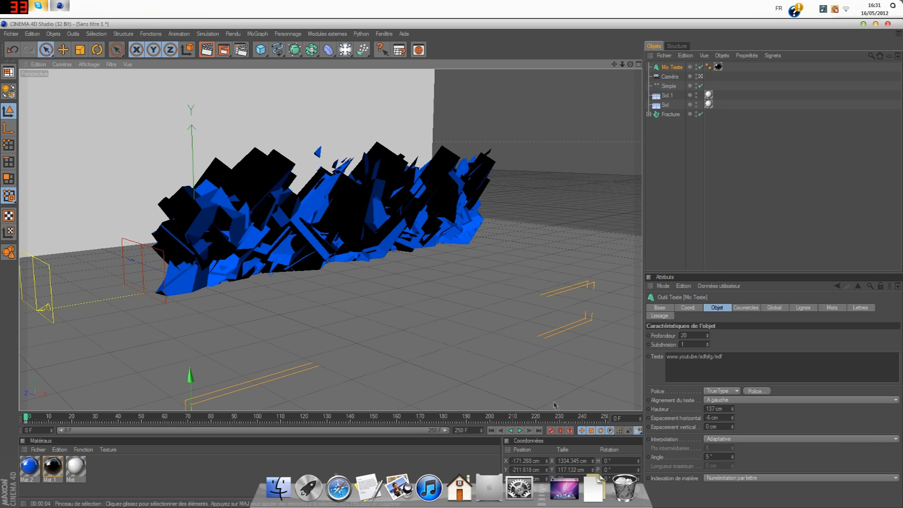
left_click(490, 417)
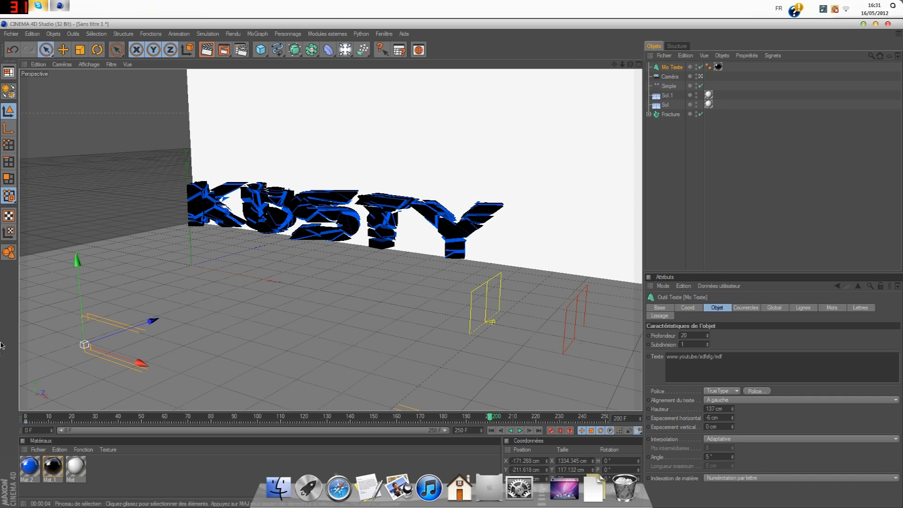
left_click_drag(79, 283, 73, 204)
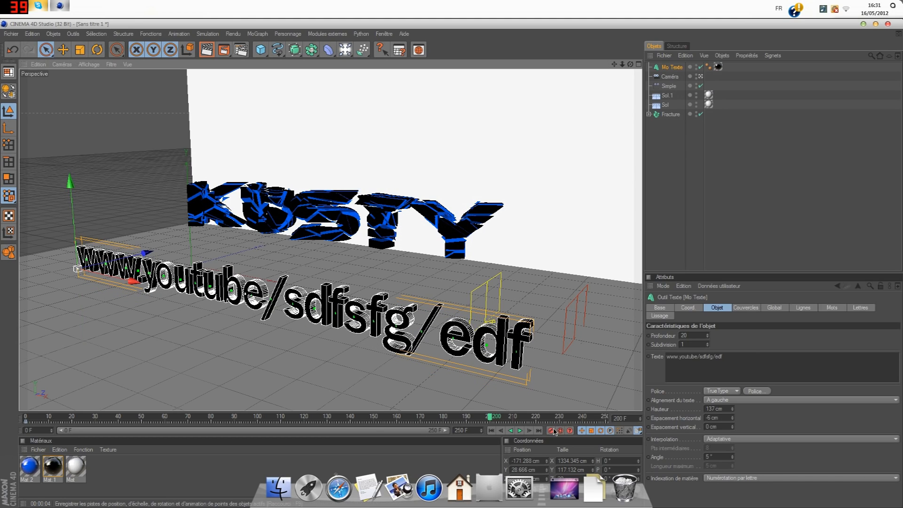
- At frame 250, raise the web-address text to Y about 1363 cm and record a keyframe
left_click(604, 419)
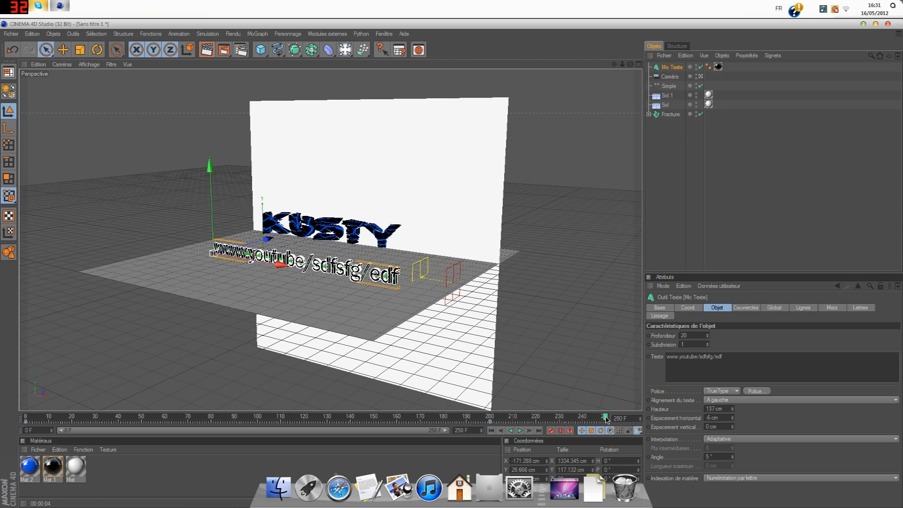
left_click_drag(210, 220, 207, 130)
left_click_drag(207, 167, 208, 71)
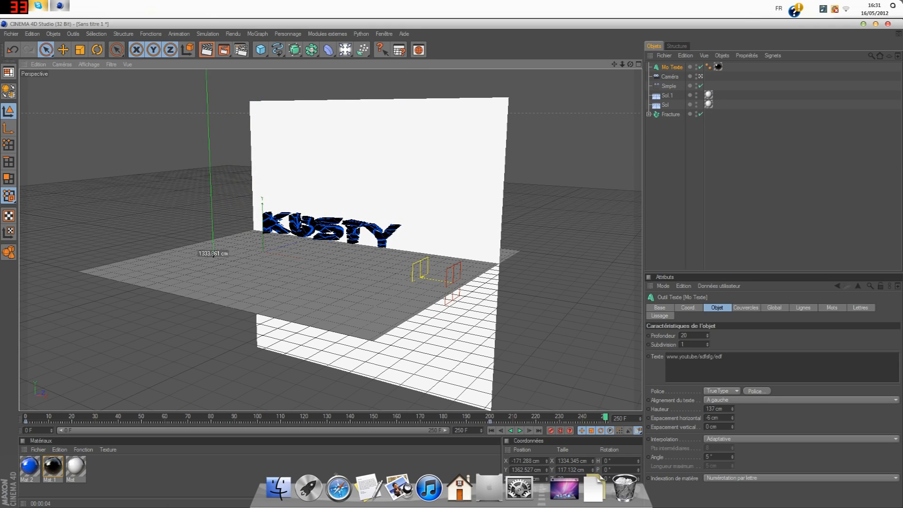
left_click_drag(213, 254, 213, 254)
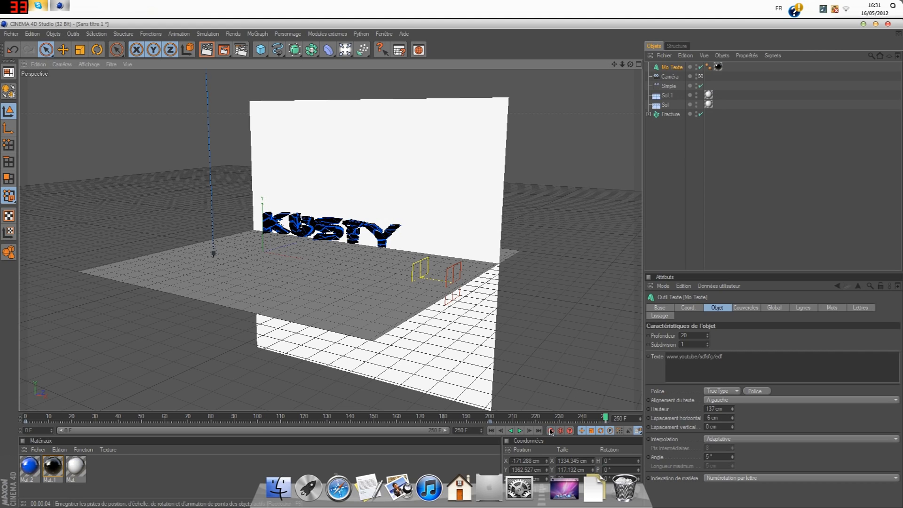
- Play the opening frames of the animation to check the web-address text's motion
left_click(27, 419)
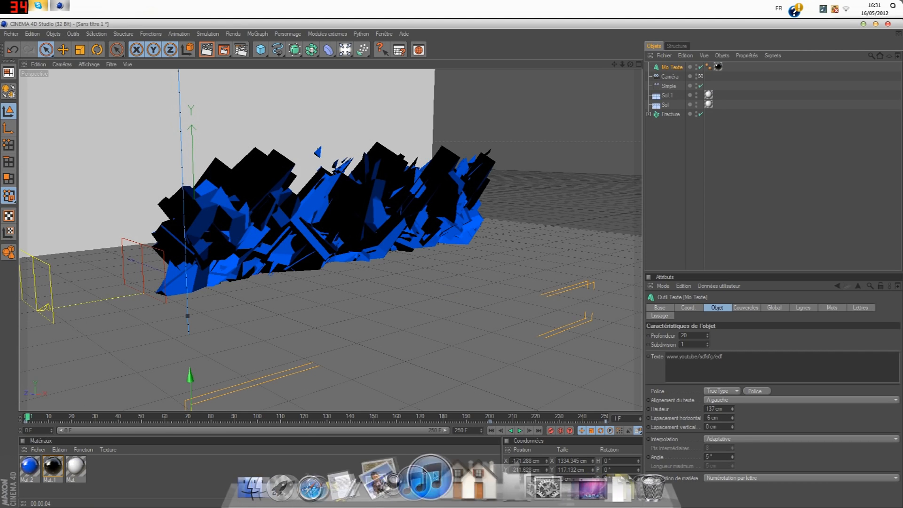
left_click(520, 431)
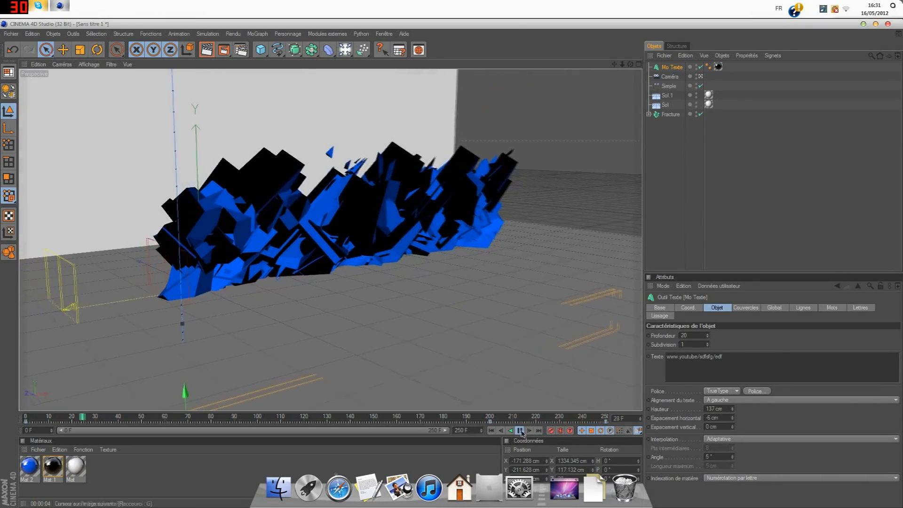
left_click(520, 430)
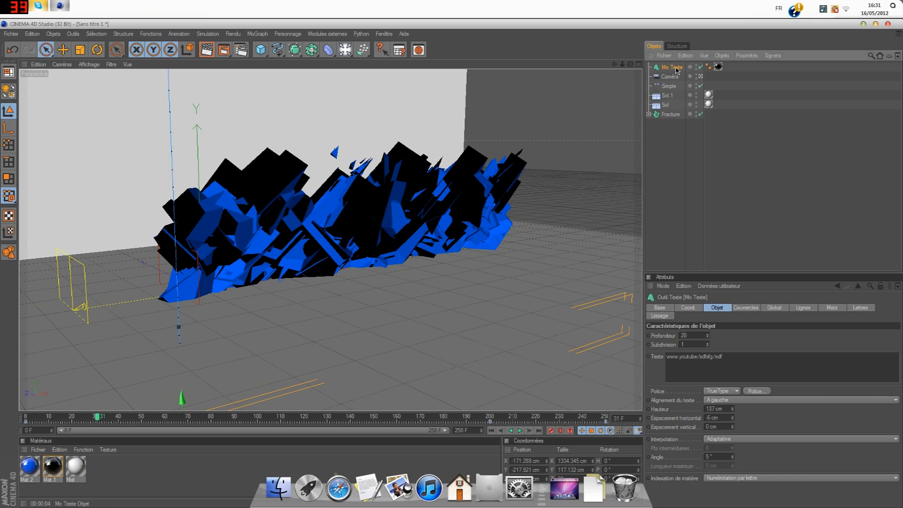
- Delete the web-address text's keyframe at frame 250
left_click(607, 416)
right_click(605, 422)
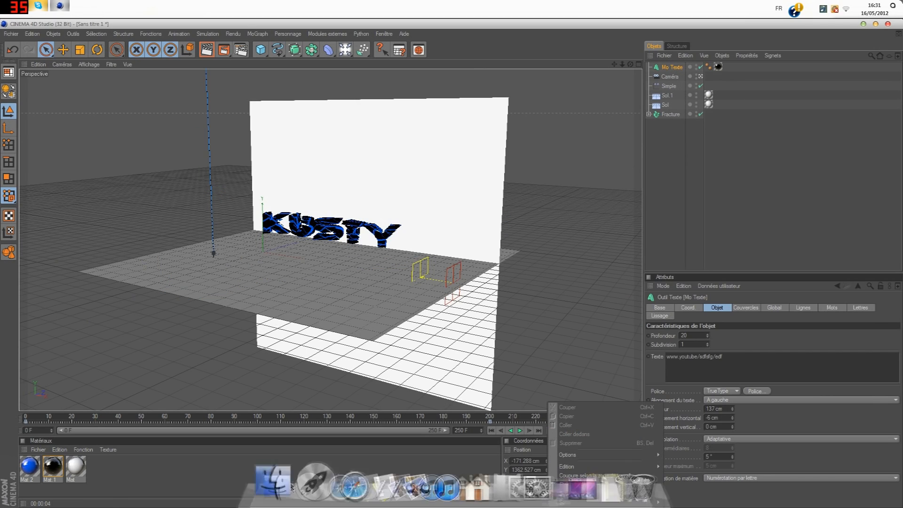
left_click(177, 472)
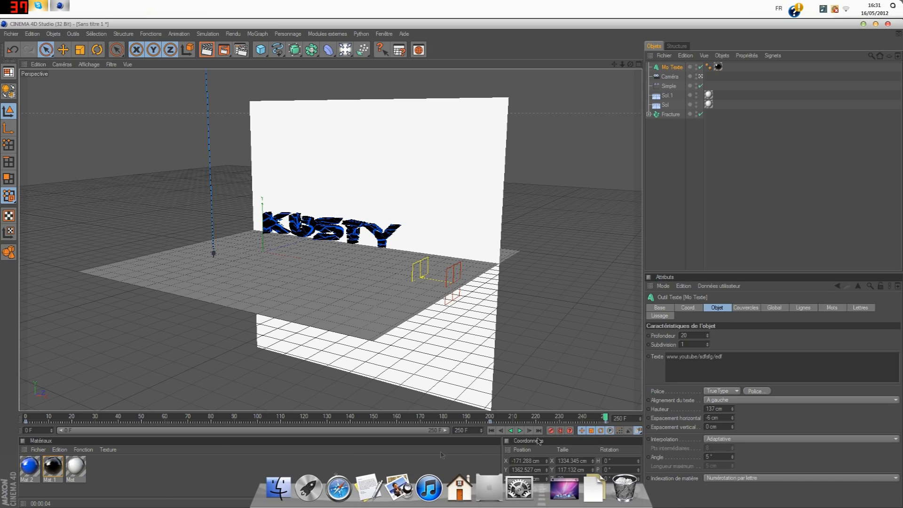
left_click(608, 424)
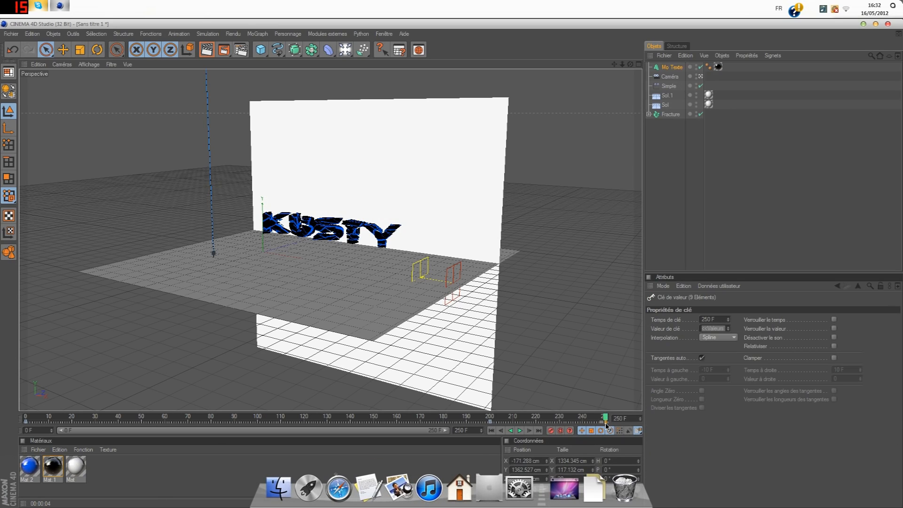
key("Delete")
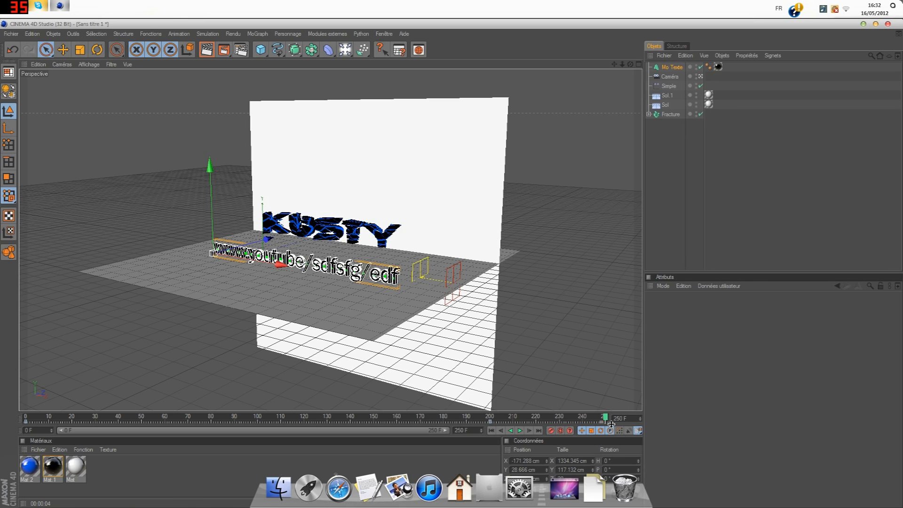
- Play the animation from frame 0 to check how the web-address text rises in front of the "Kusty" text
left_click(26, 417)
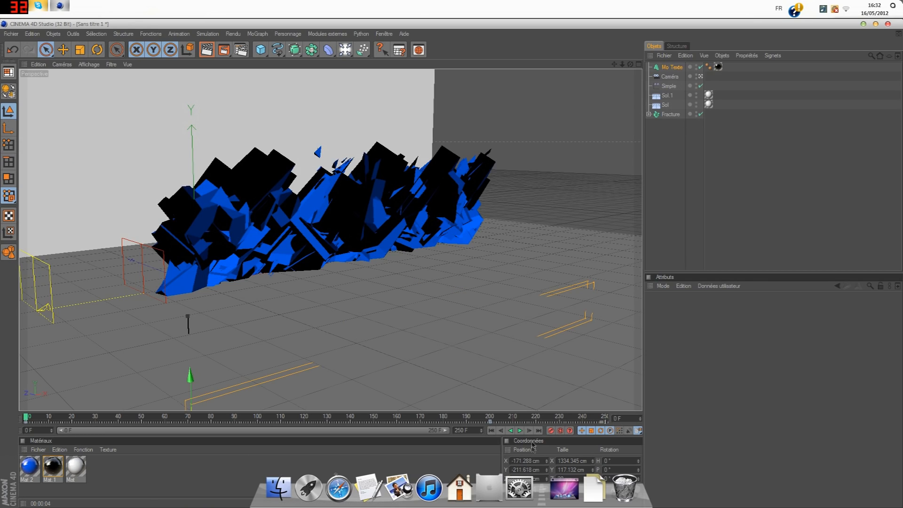
left_click(520, 431)
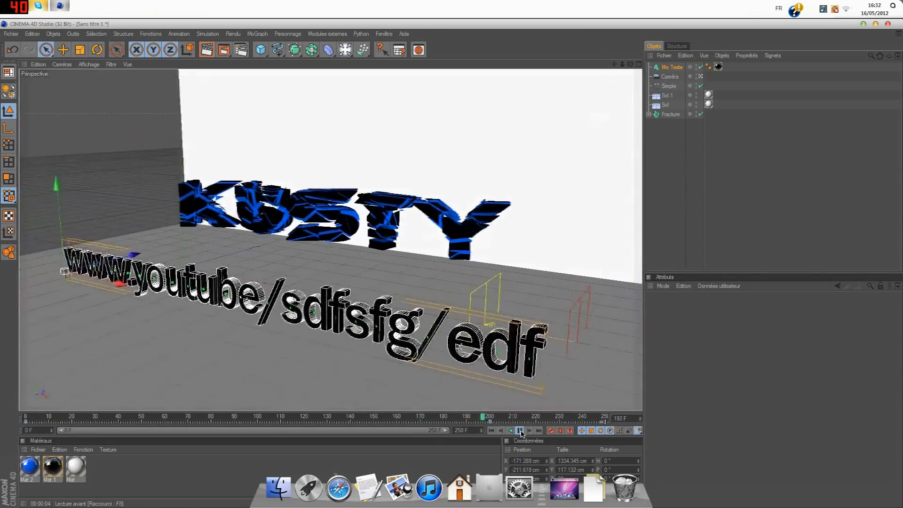
left_click(520, 431)
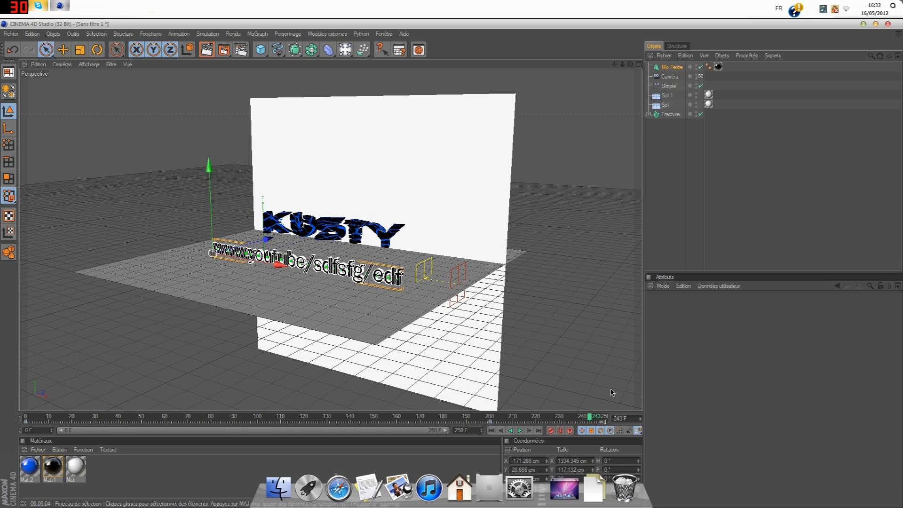
- Return to frame 0 and start rendering the intro animation
left_click(27, 418)
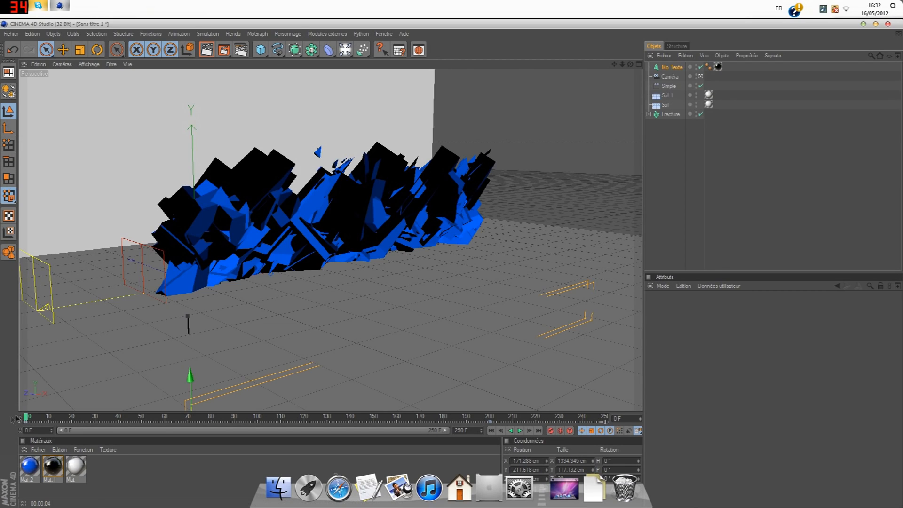
left_click(225, 49)
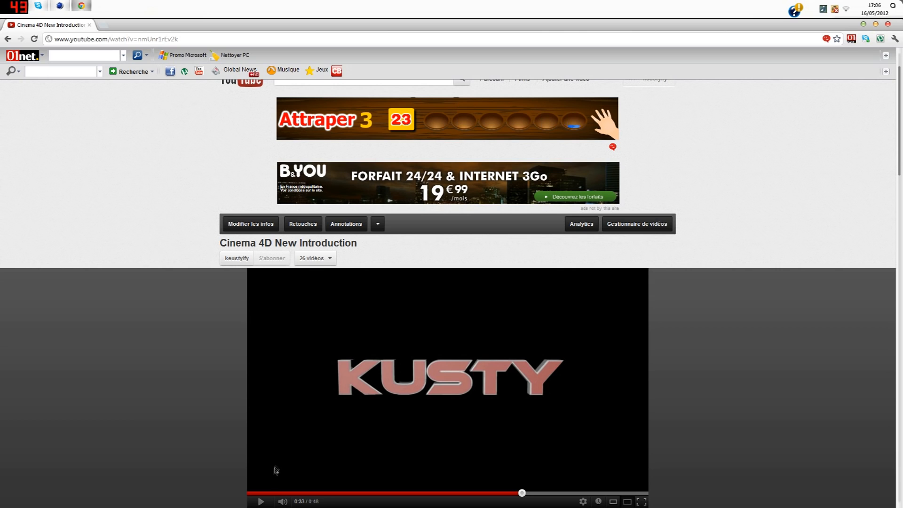
- Play the "Cinema 4D New Introduction" video on its YouTube page in the browser
left_click(264, 503)
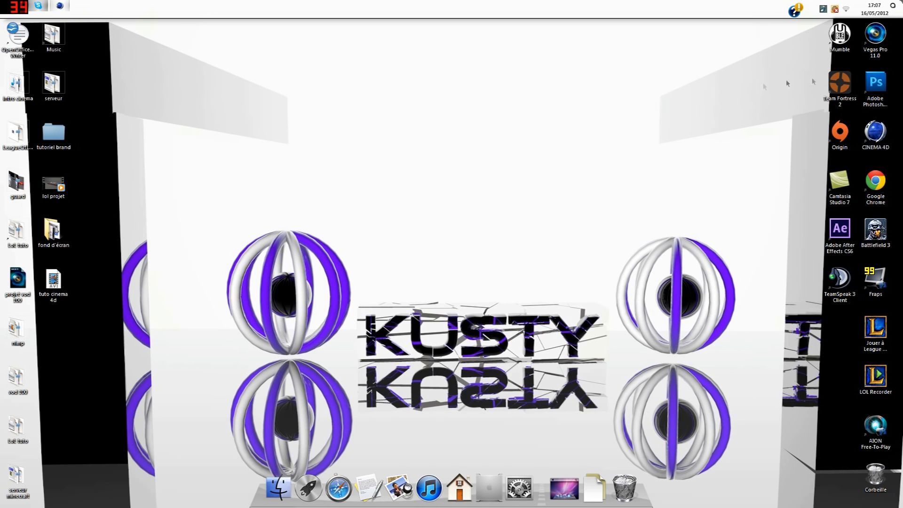
- Open the rendered "tuto cinema 4d" video from the desktop, watch it full screen from the beginning, and scrub back through the shatter sequence
double_click(69, 281)
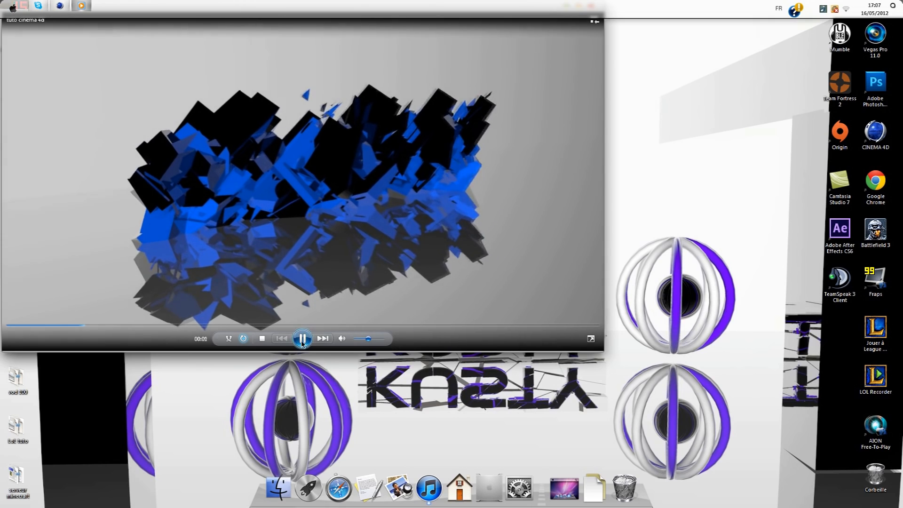
left_click(302, 339)
left_click(591, 339)
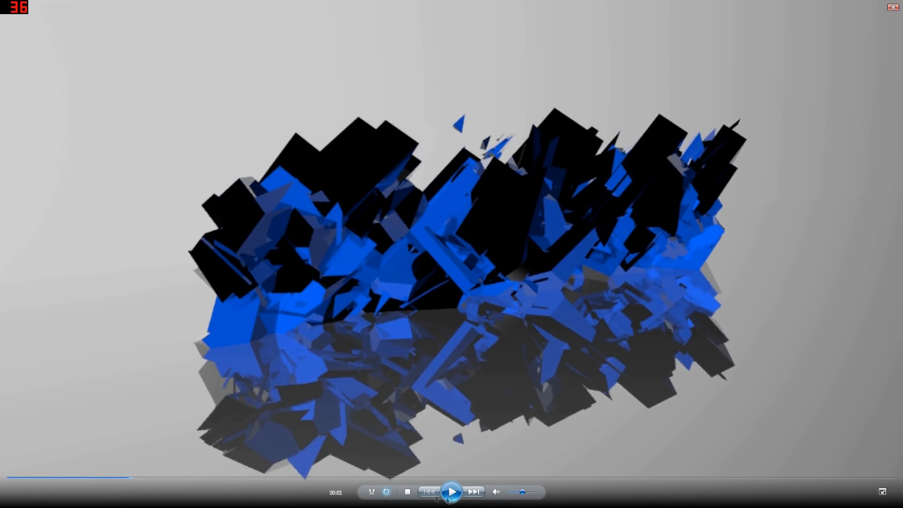
left_click(10, 477)
left_click(451, 492)
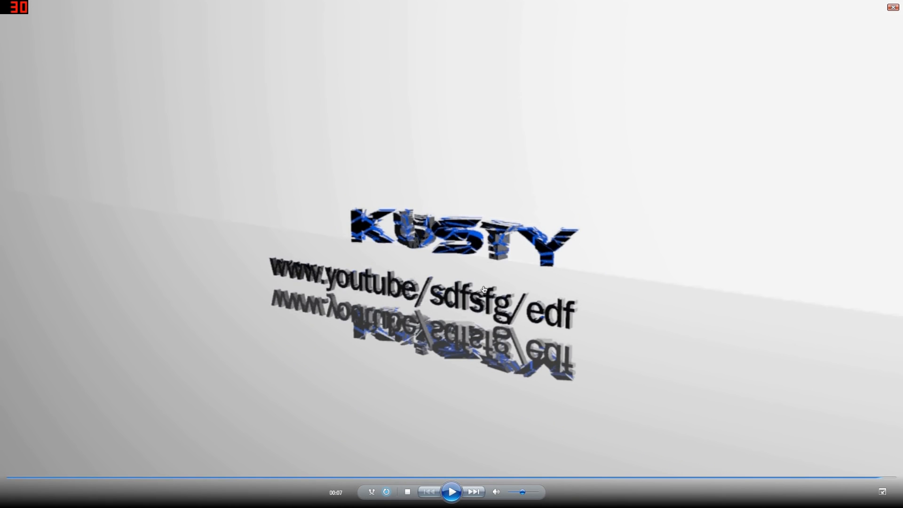
left_click(336, 478)
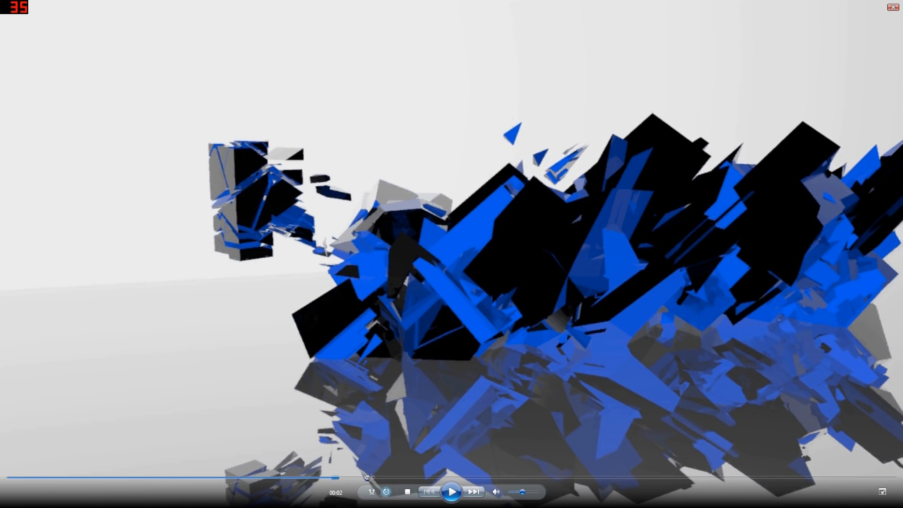
left_click_drag(410, 479, 370, 479)
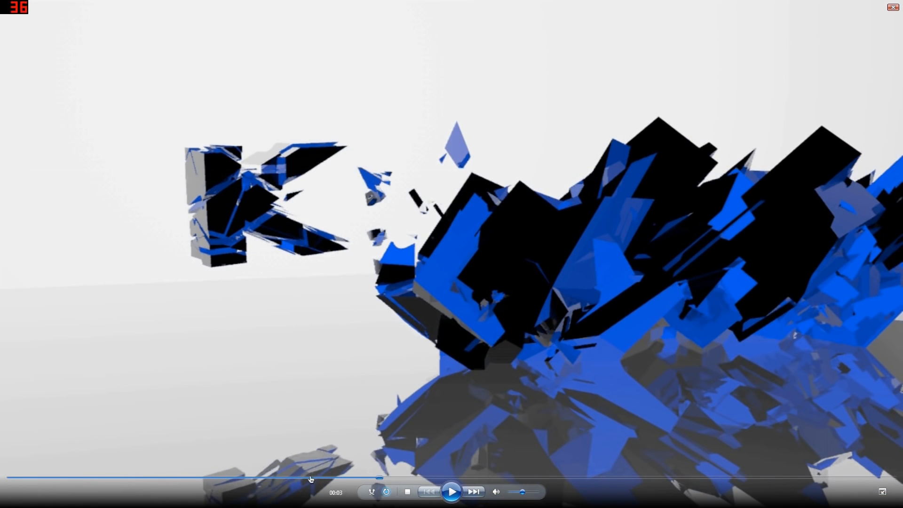
- Scrub back and forth through the full-screen rendered video, checking the shattered opening, the letters assembling and the final web-address shot
left_click(310, 478)
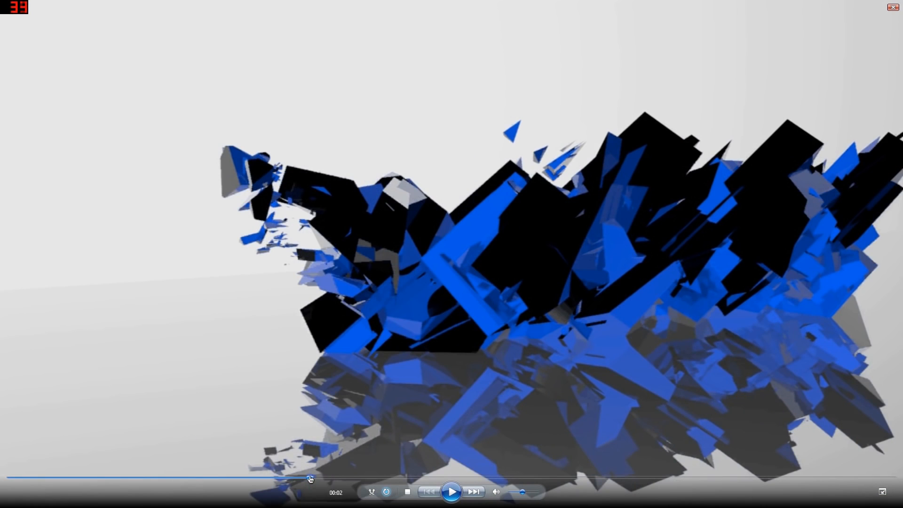
left_click_drag(337, 480, 389, 480)
left_click_drag(460, 479, 282, 472)
left_click_drag(104, 481, 55, 487)
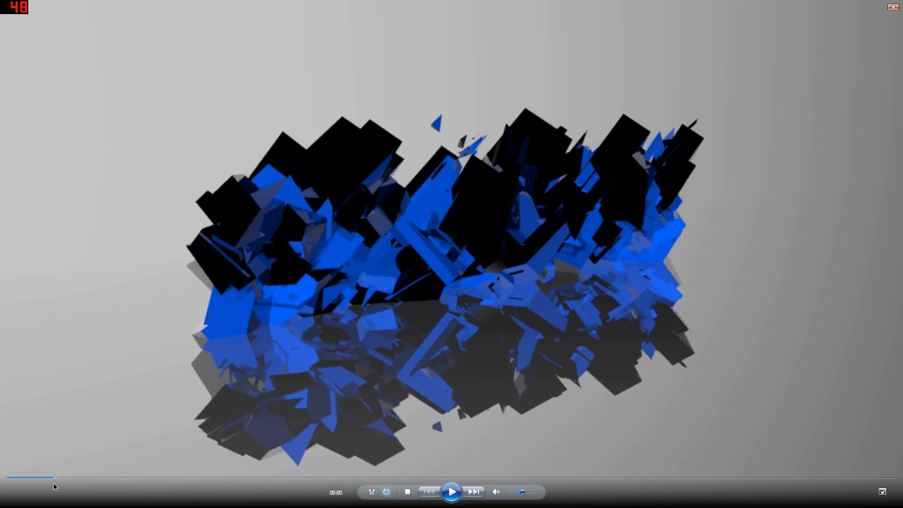
left_click(817, 479)
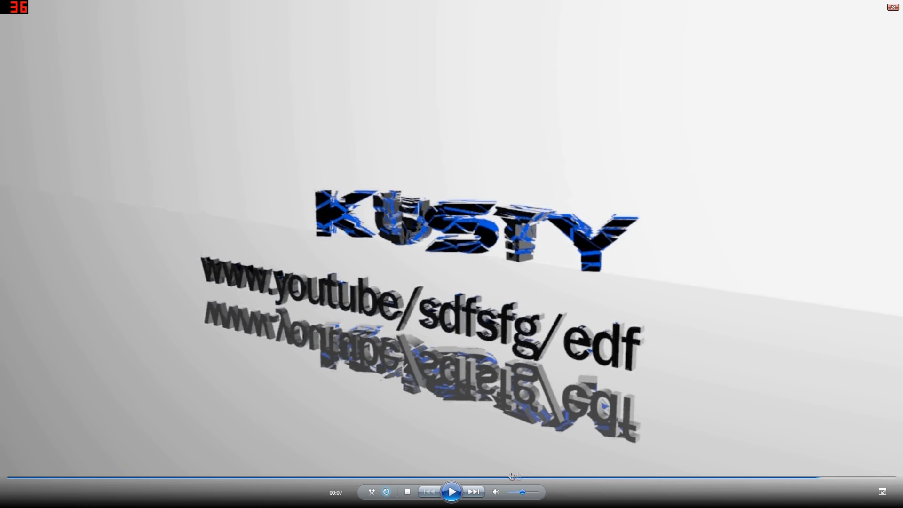
left_click(484, 479)
left_click_drag(395, 481, 449, 480)
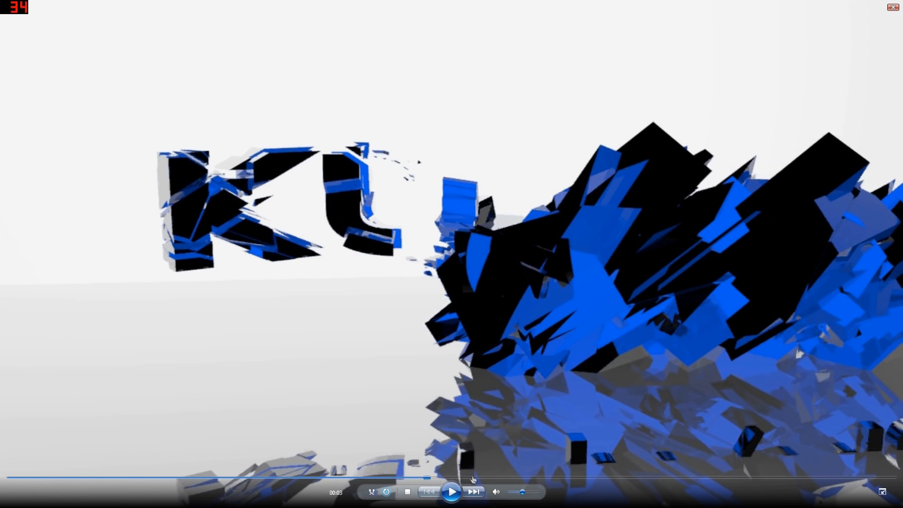
left_click_drag(474, 478, 695, 486)
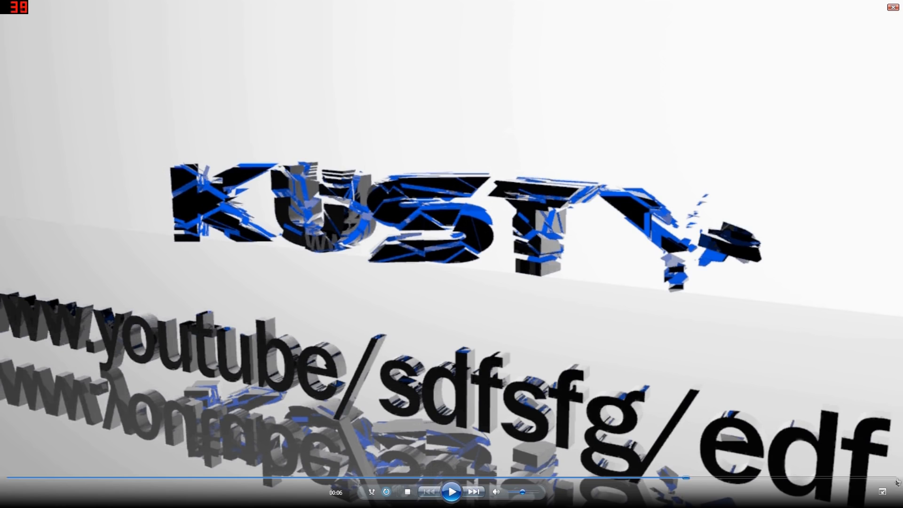
- Exit full screen, close the video player and restore the Vegas Pro window to a smaller size over the desktop
left_click(883, 492)
double_click(490, 118)
left_click(890, 6)
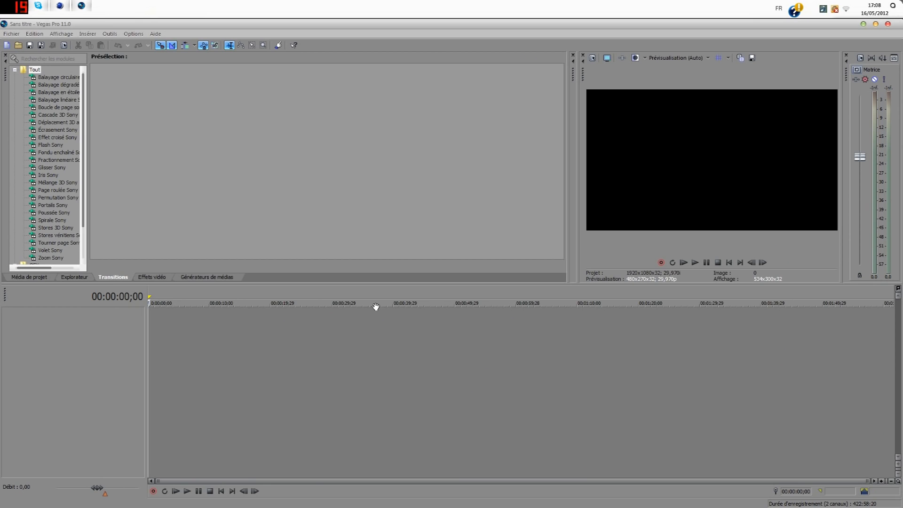
left_click(875, 23)
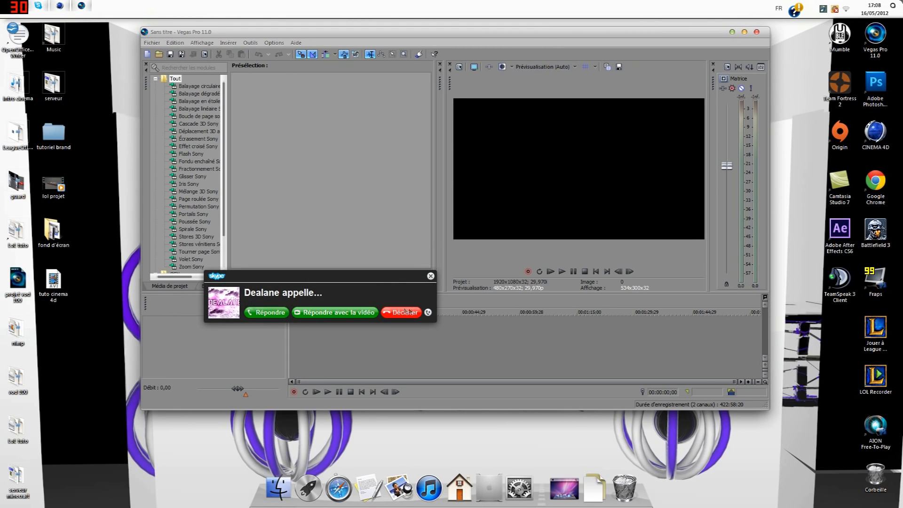
- Answer the incoming Skype call, end it and close the Skype window
left_click(267, 315)
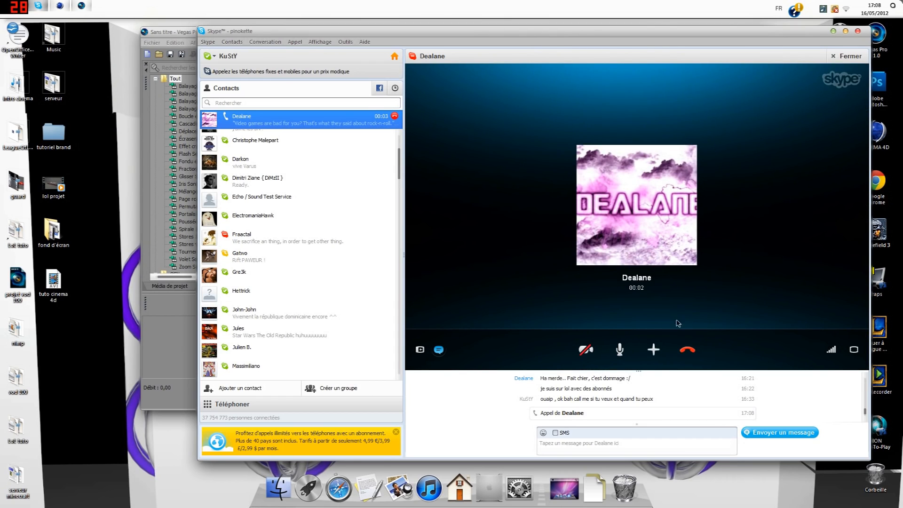
left_click(687, 351)
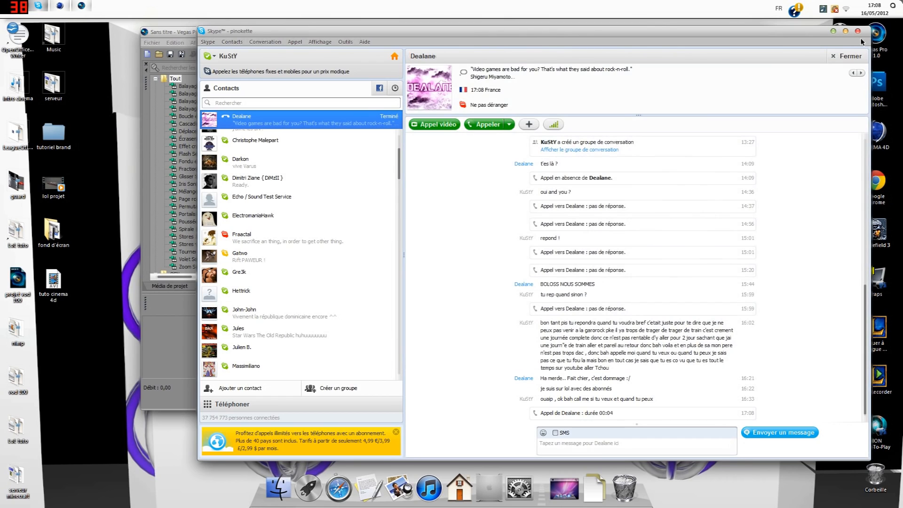
left_click(858, 31)
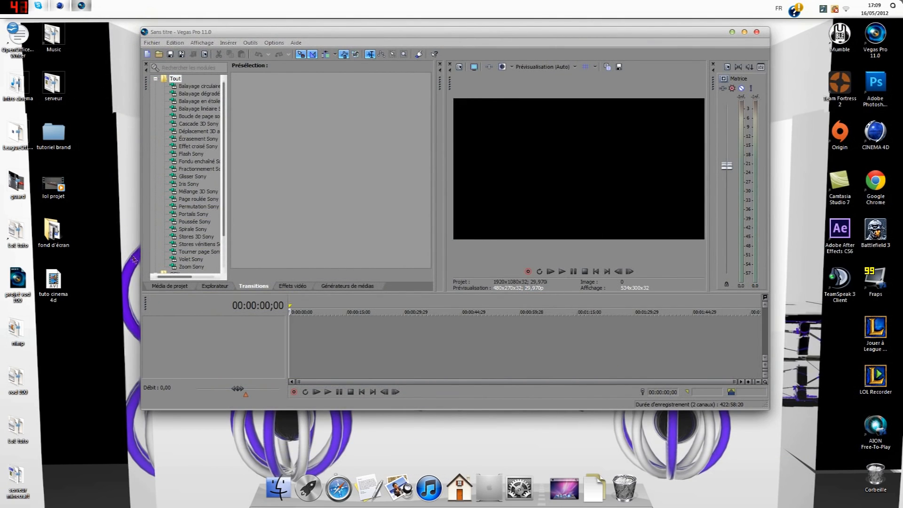
- Add the "tuto cinema 4d" video at the start of the timeline, time-stretch it to about 19 seconds and preview the slowed playback
left_click_drag(237, 399, 292, 328)
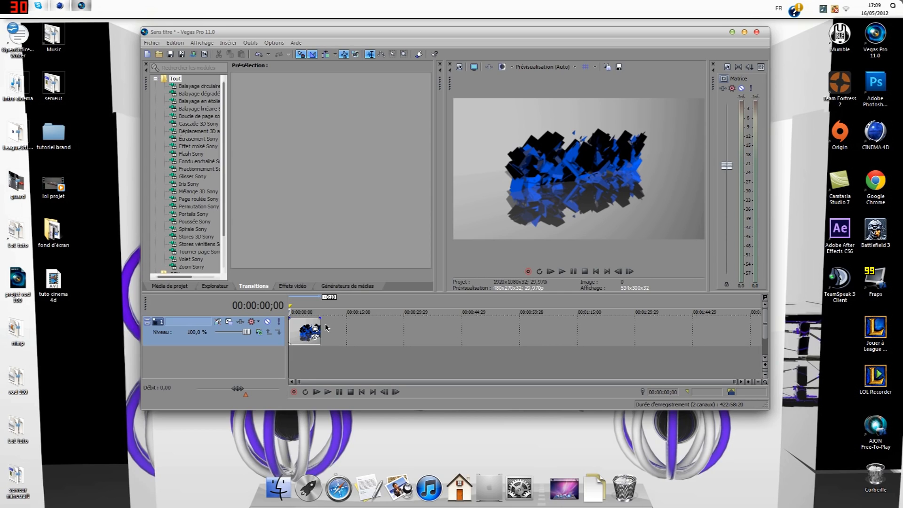
left_click_drag(319, 324, 363, 325)
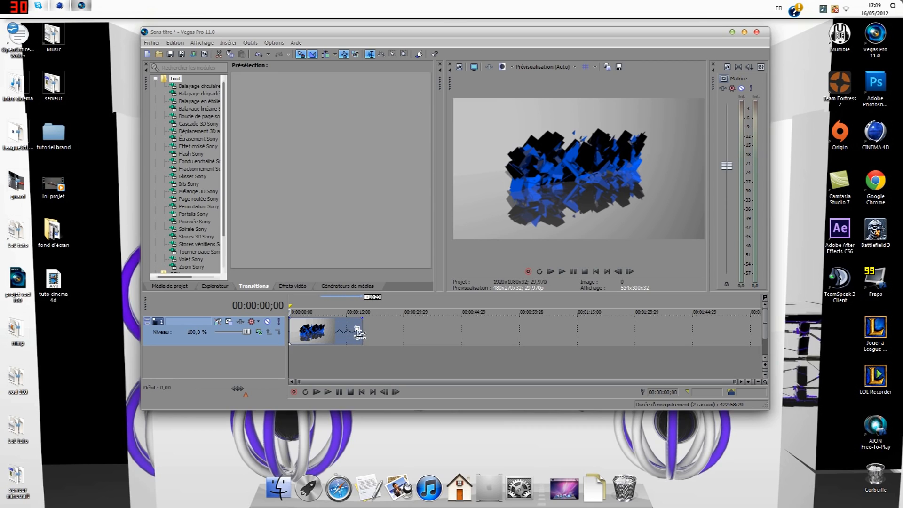
left_click(562, 272)
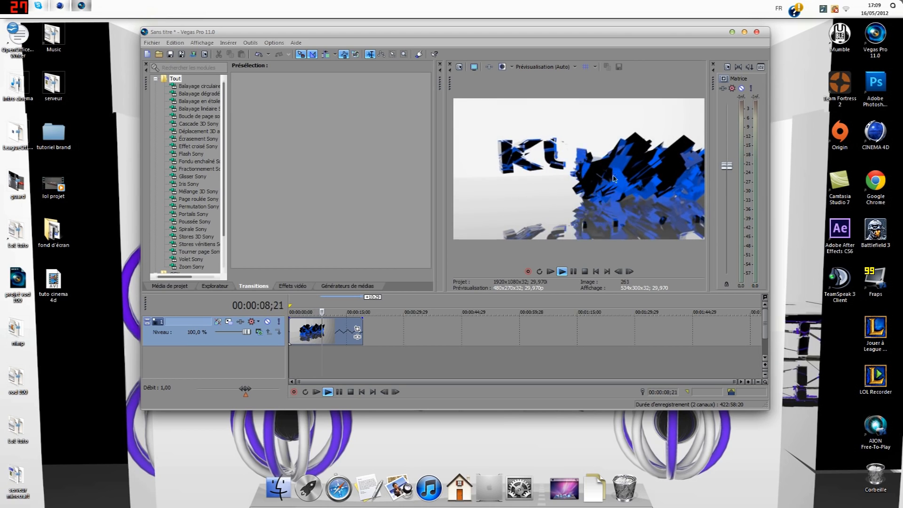
left_click(574, 272)
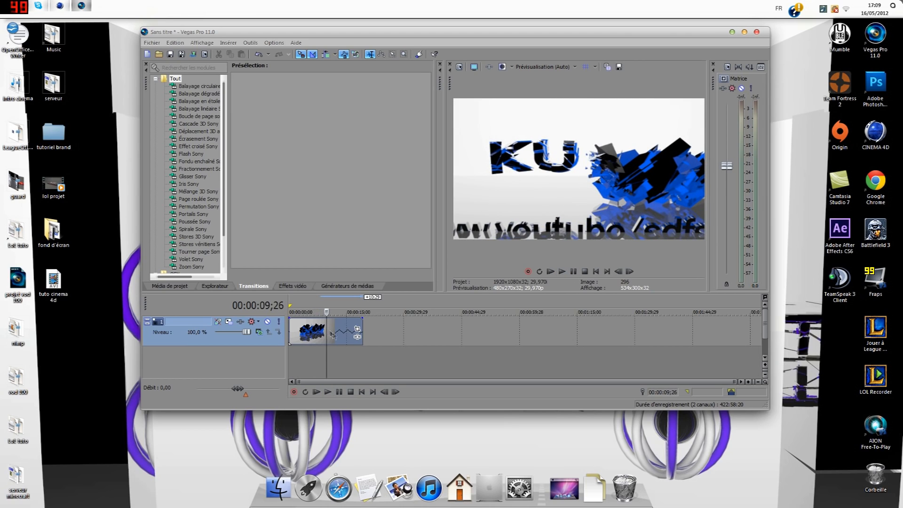
- Shorten the time-stretched clip to about 12 seconds and check its opening frames
left_click_drag(360, 330, 335, 332)
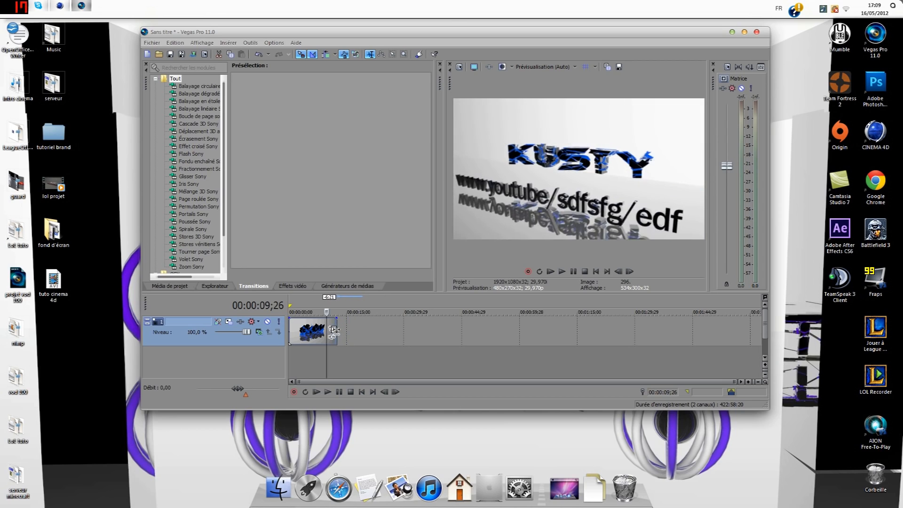
left_click(292, 363)
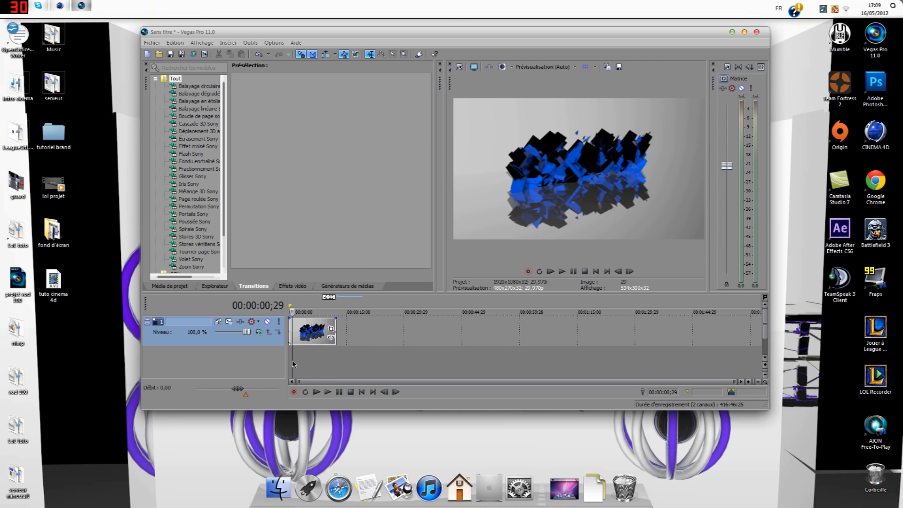
left_click(331, 326)
left_click(296, 325)
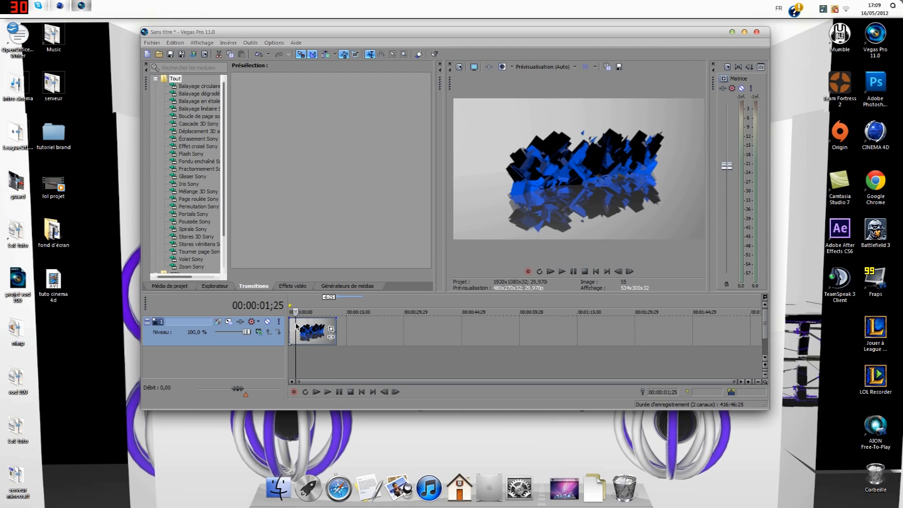
- Insert a "Rapidité" envelope on the clip, lower it until the clip runs in reverse, and preview it from the start
right_click(305, 331)
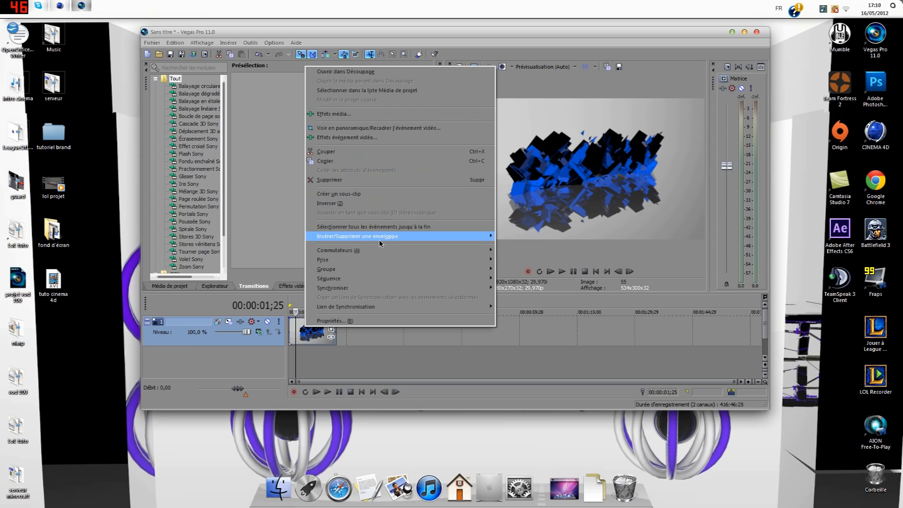
mouse_move(382, 238)
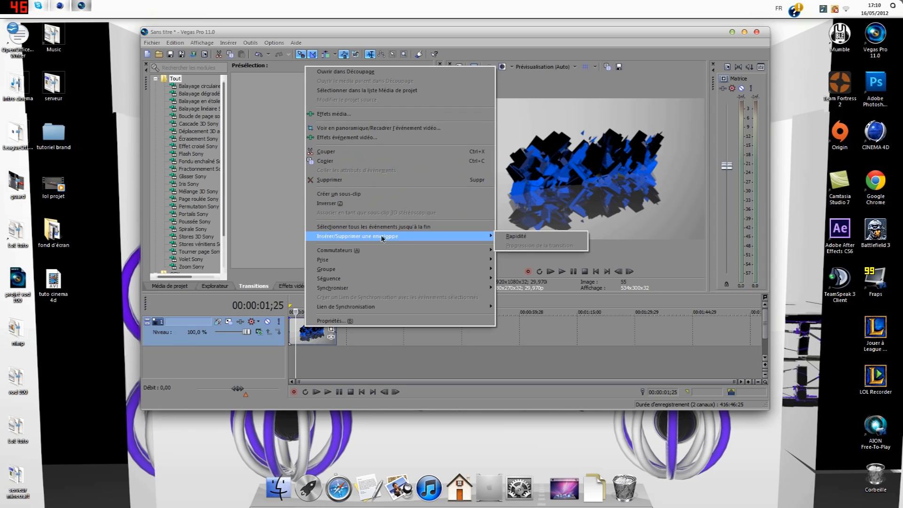
left_click(516, 237)
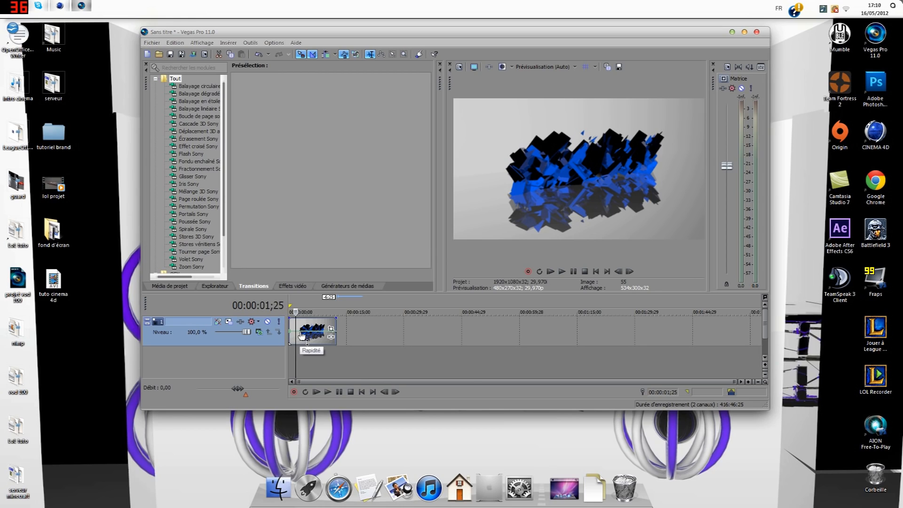
left_click_drag(304, 336, 301, 363)
left_click(290, 350)
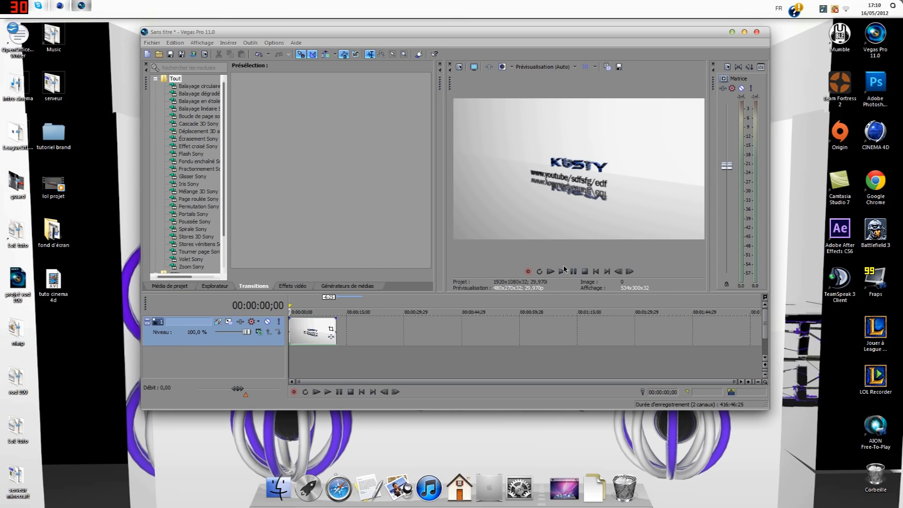
left_click(563, 272)
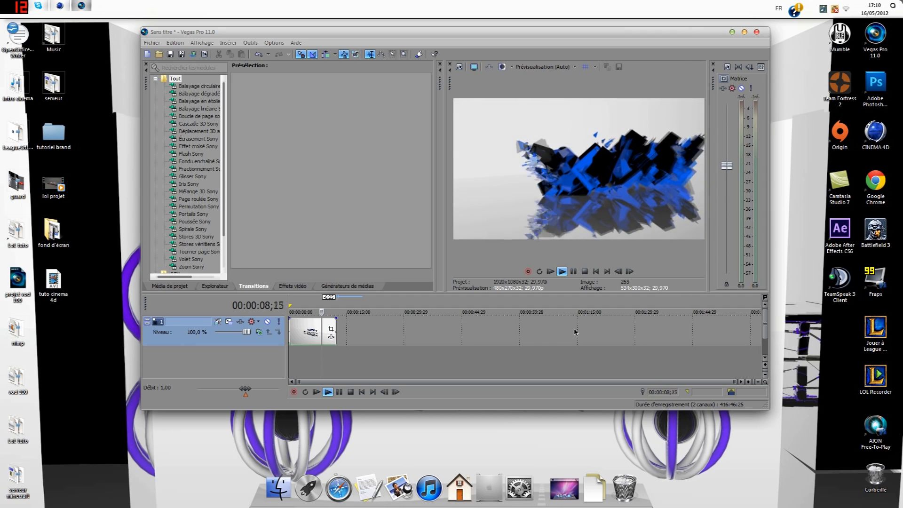
left_click(573, 272)
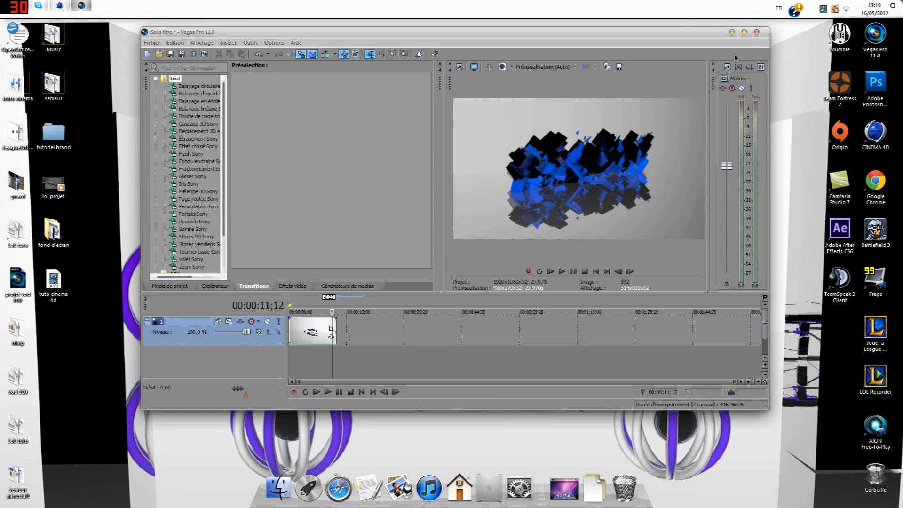
- Close Vegas Pro without saving the changes to the untitled project
left_click(757, 33)
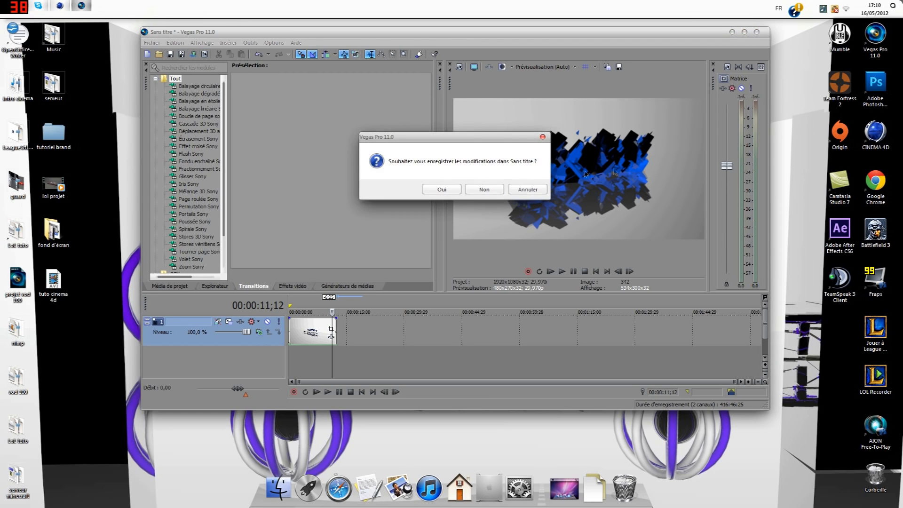
left_click(485, 188)
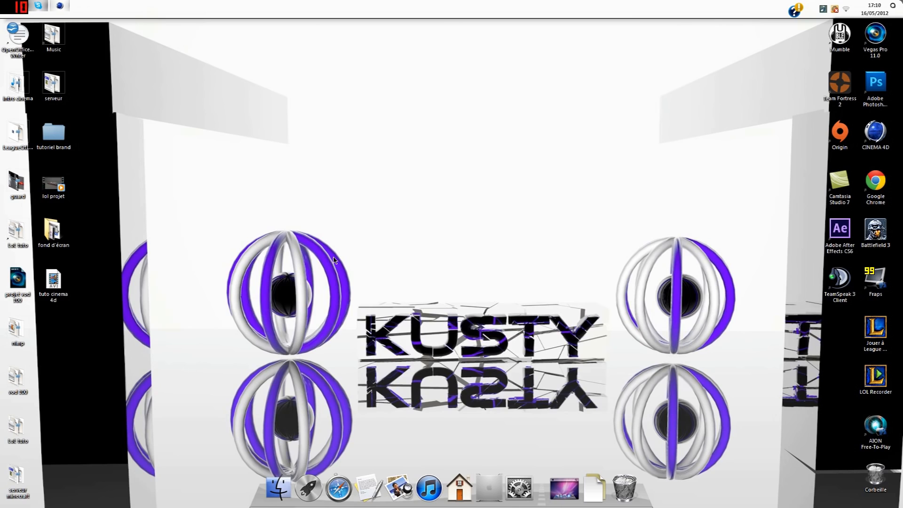